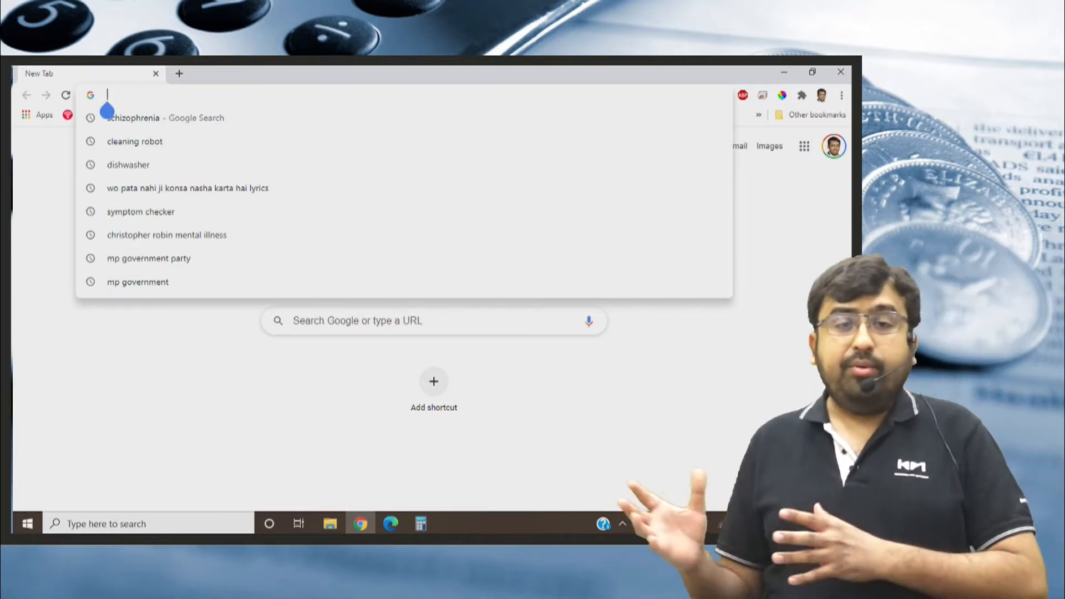
Open the ICAI website at icai.org.
{"action": "type", "text": "icai."}
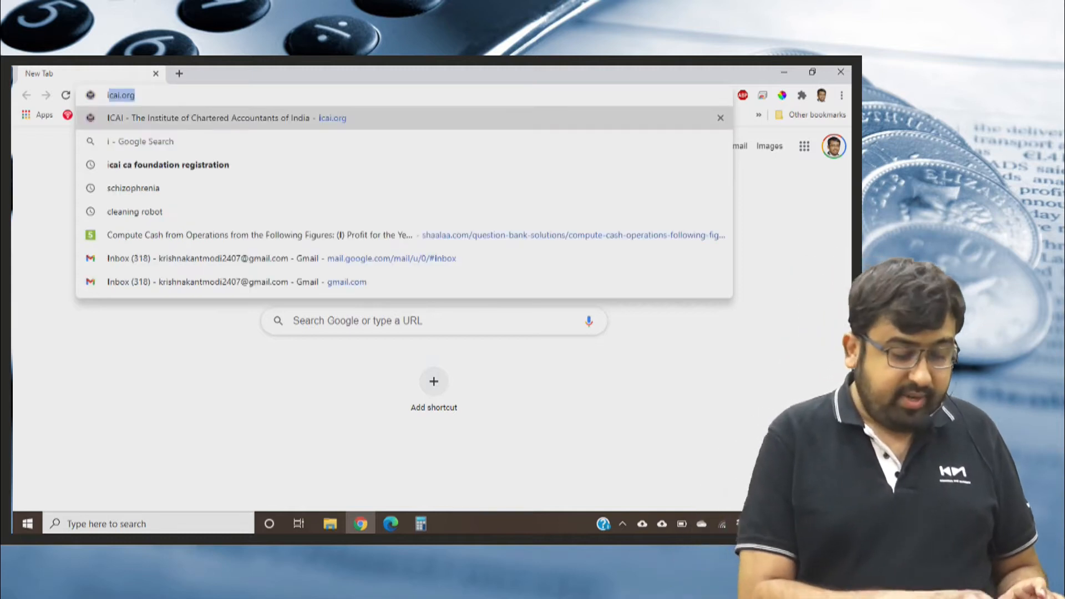
{"action": "type", "text": "or"}
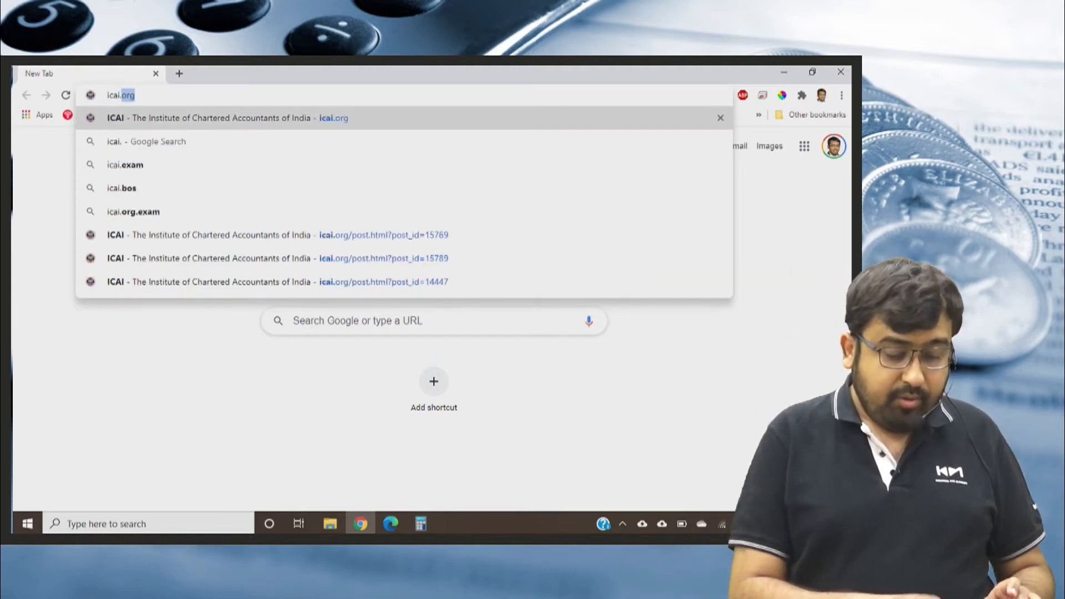
{"action": "type", "text": "g"}
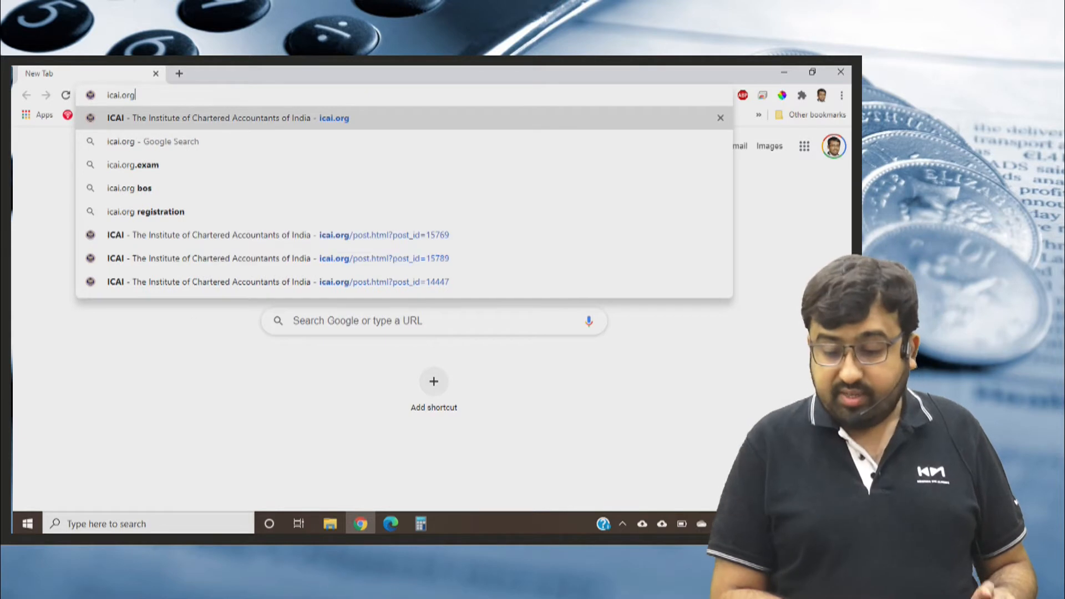
{"action": "key", "text": "Return"}
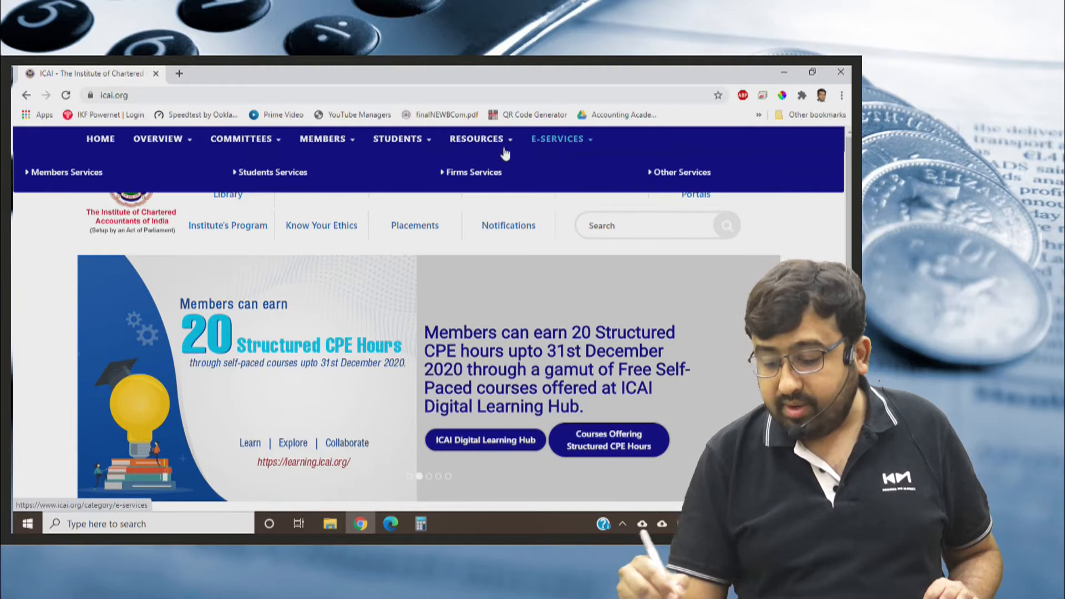
Go to the Students Services page under E-Services and open the Entry level forms (Foundation and Intermediate (Direct Entry)) registration form.
{"action": "mouse_move", "coordinate": [542, 149]}
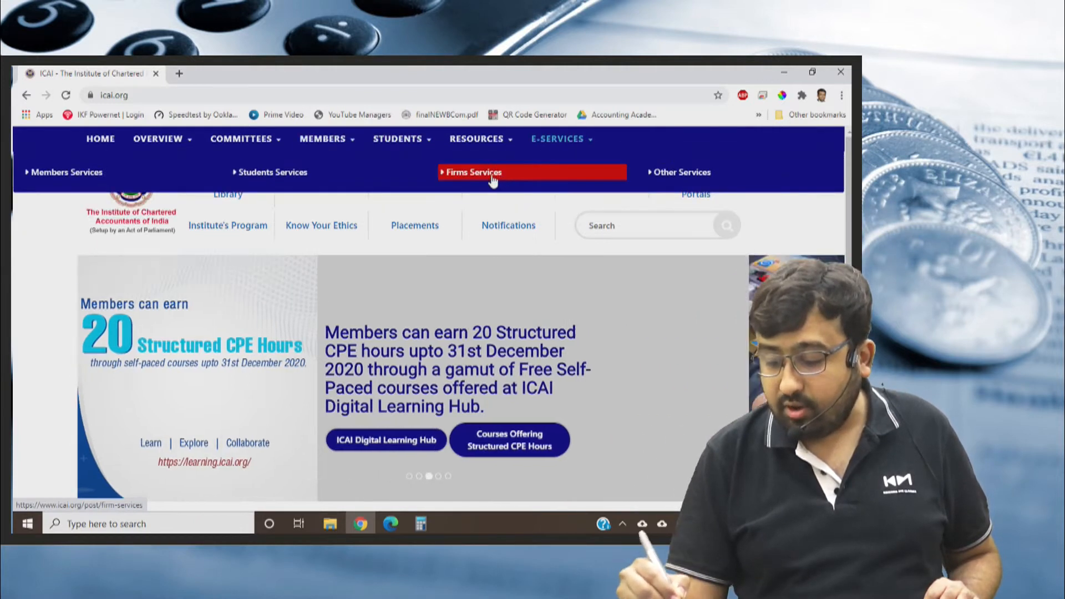
{"action": "left_click", "coordinate": [289, 173]}
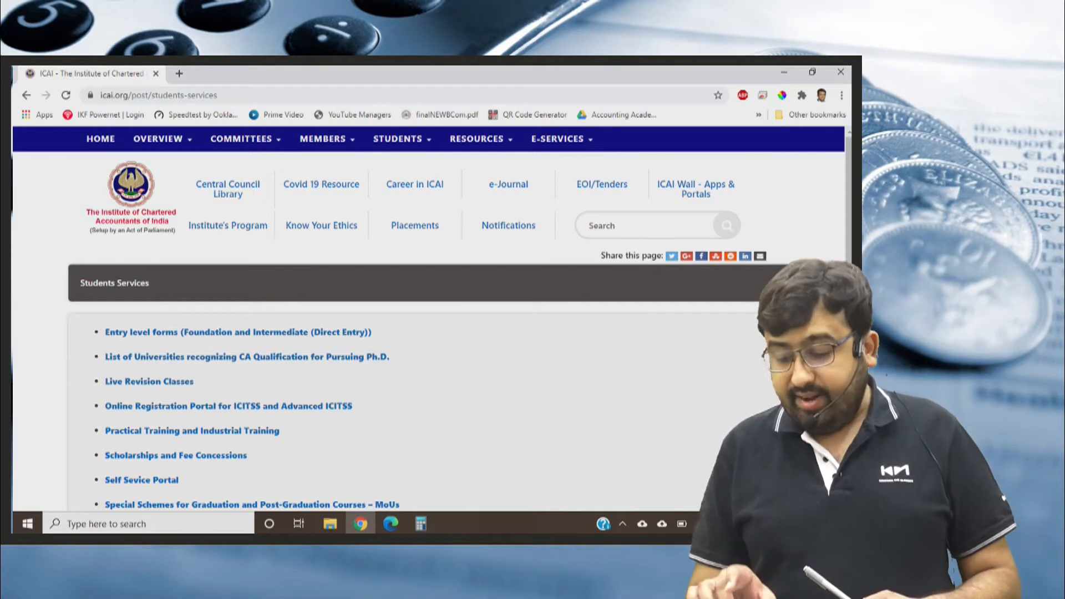
{"action": "scroll", "coordinate": [156, 411], "scroll_direction": "up", "scroll_amount": 5}
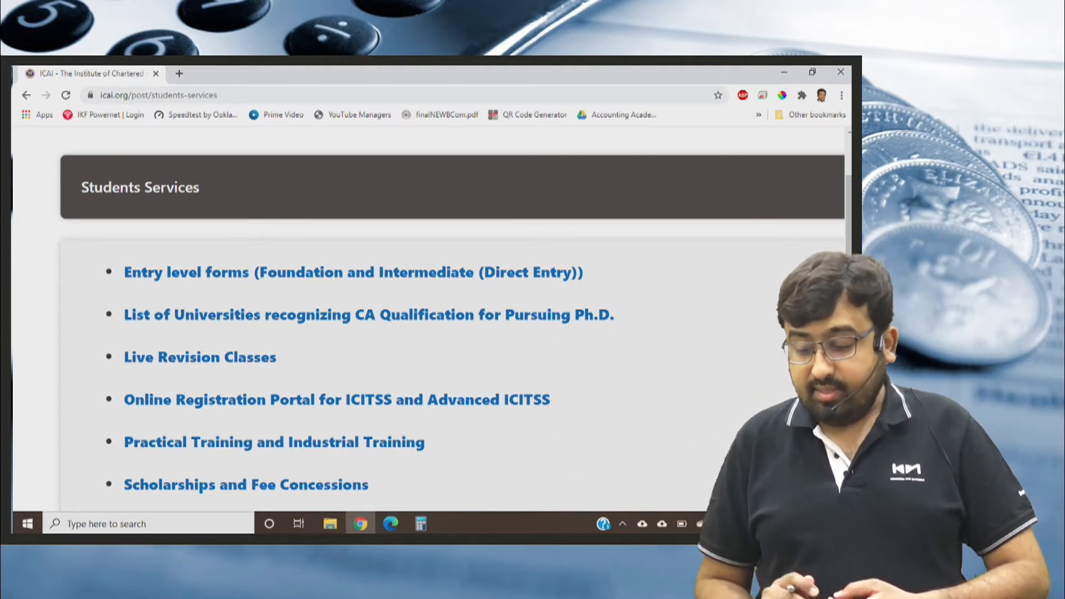
{"action": "left_click", "coordinate": [354, 272]}
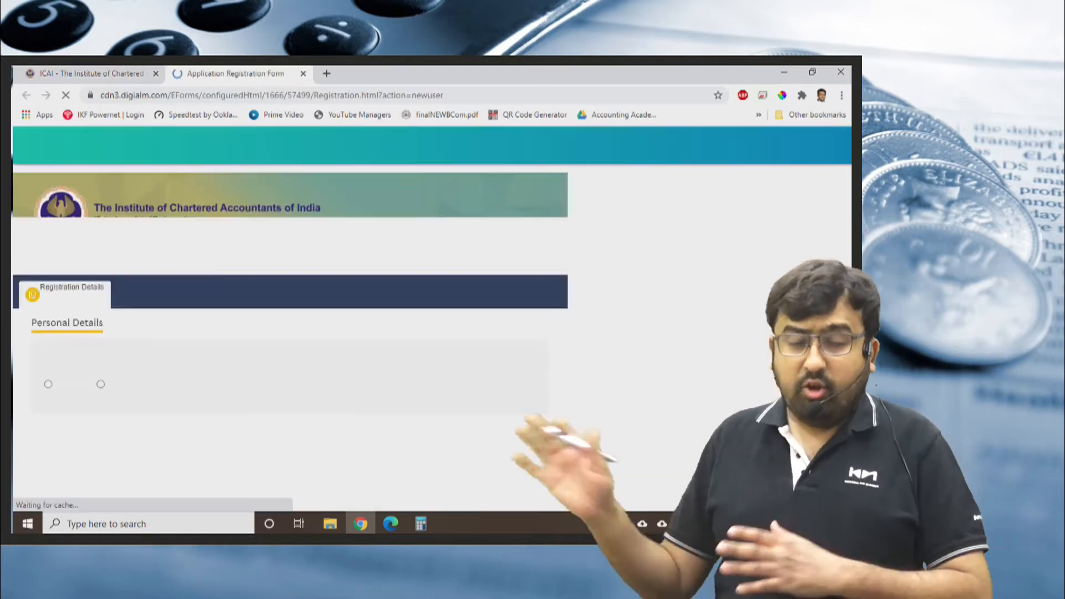
Set the salutation to Mr. and enter the applicant's first, middle and last names in the Personal Details section.
{"action": "scroll", "coordinate": [389, 333], "scroll_direction": "down", "scroll_amount": 1}
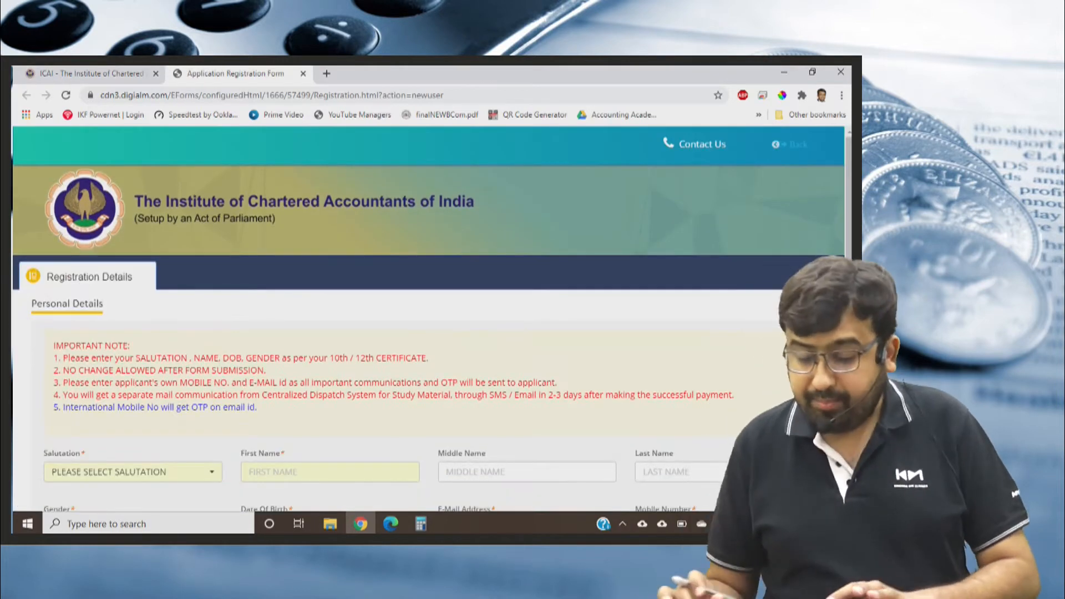
{"action": "scroll", "coordinate": [428, 333], "scroll_direction": "down", "scroll_amount": 2}
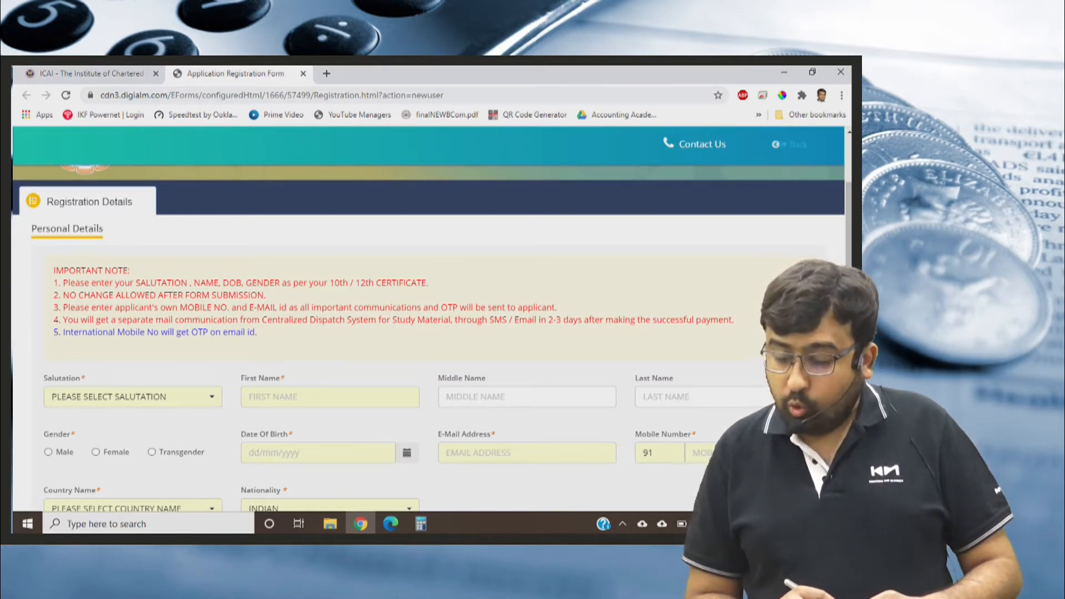
{"action": "scroll", "coordinate": [432, 337], "scroll_direction": "down", "scroll_amount": 1}
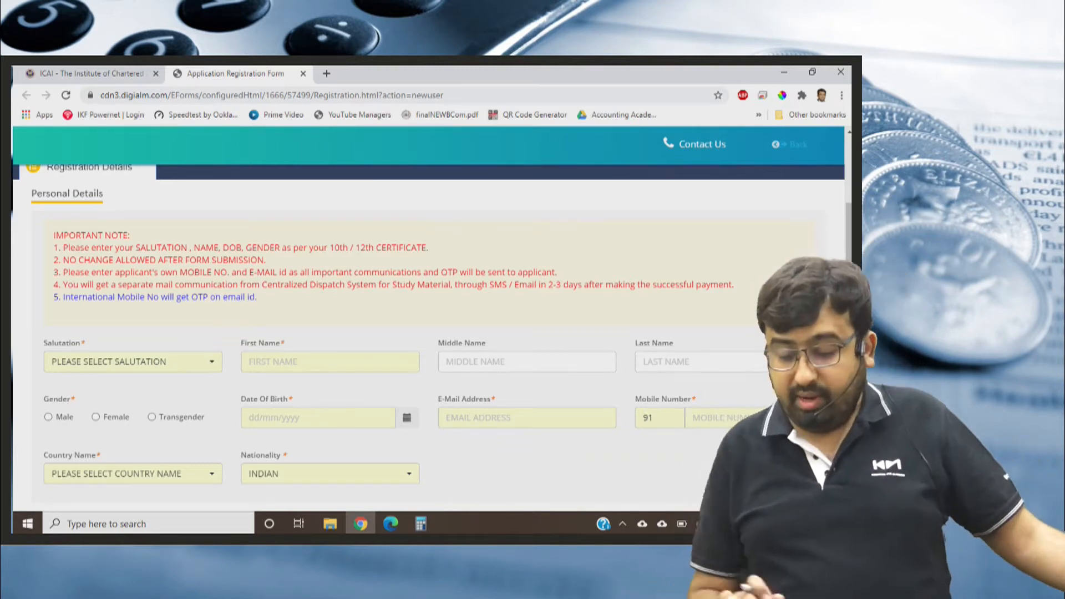
{"action": "left_click", "coordinate": [173, 362]}
{"action": "left_click", "coordinate": [83, 248]}
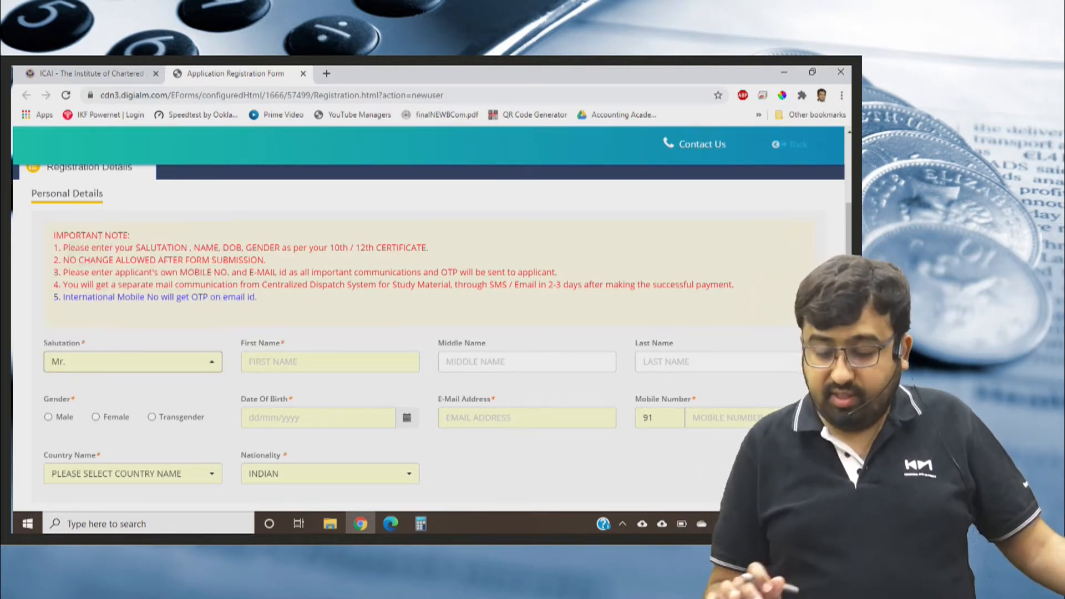
{"action": "left_click", "coordinate": [331, 361]}
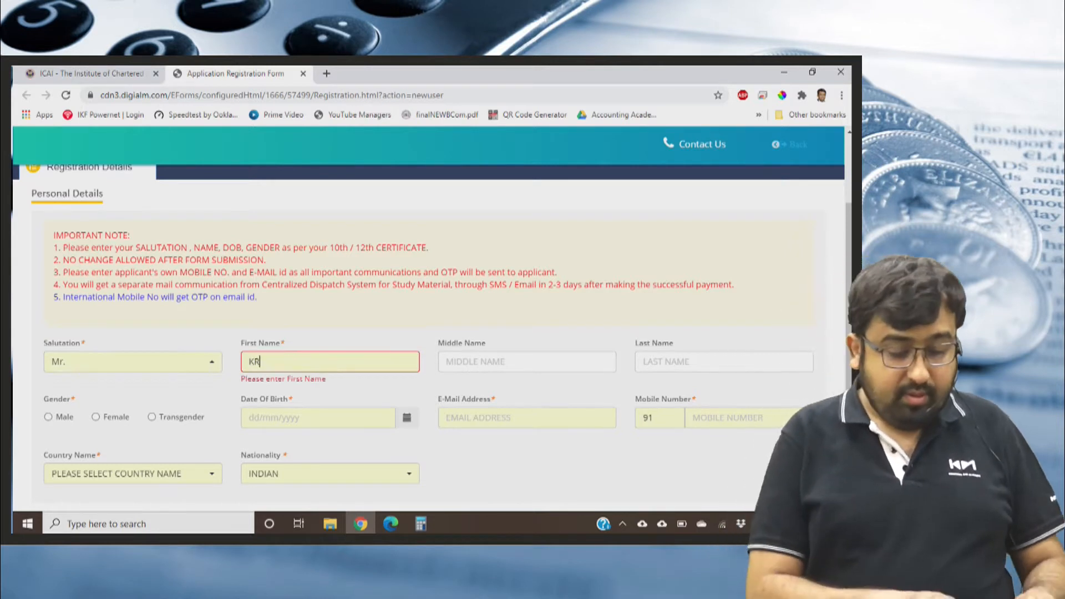
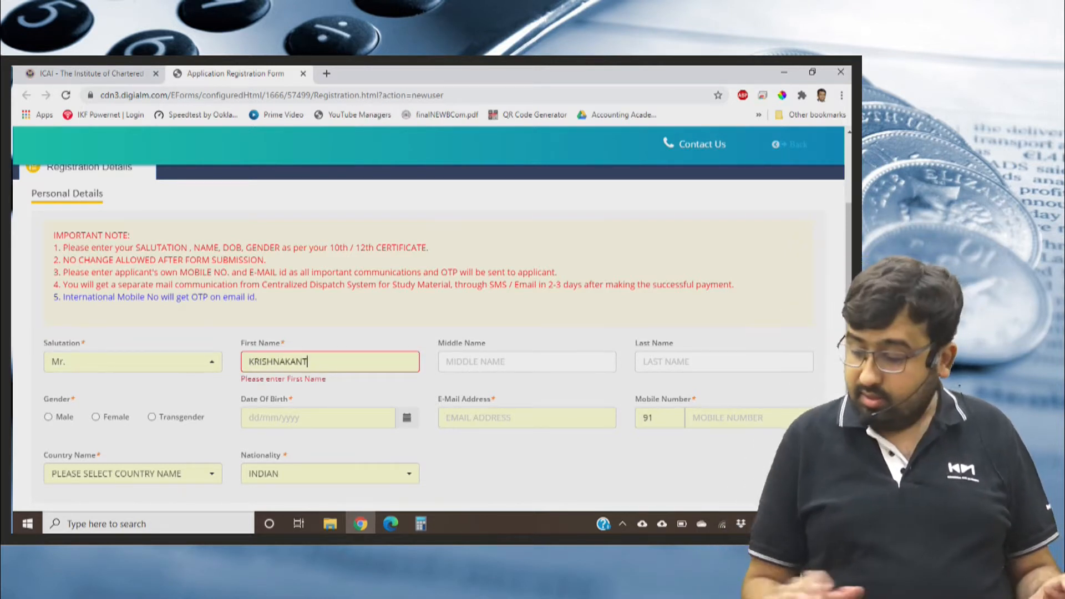
{"action": "key", "text": "Tab"}
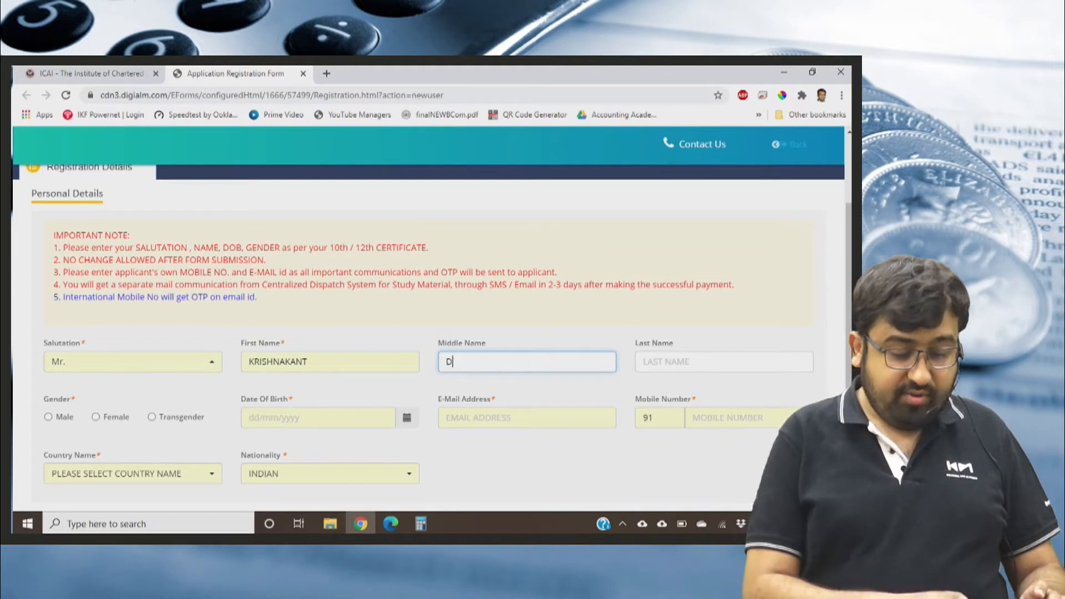
{"action": "key", "text": "Tab"}
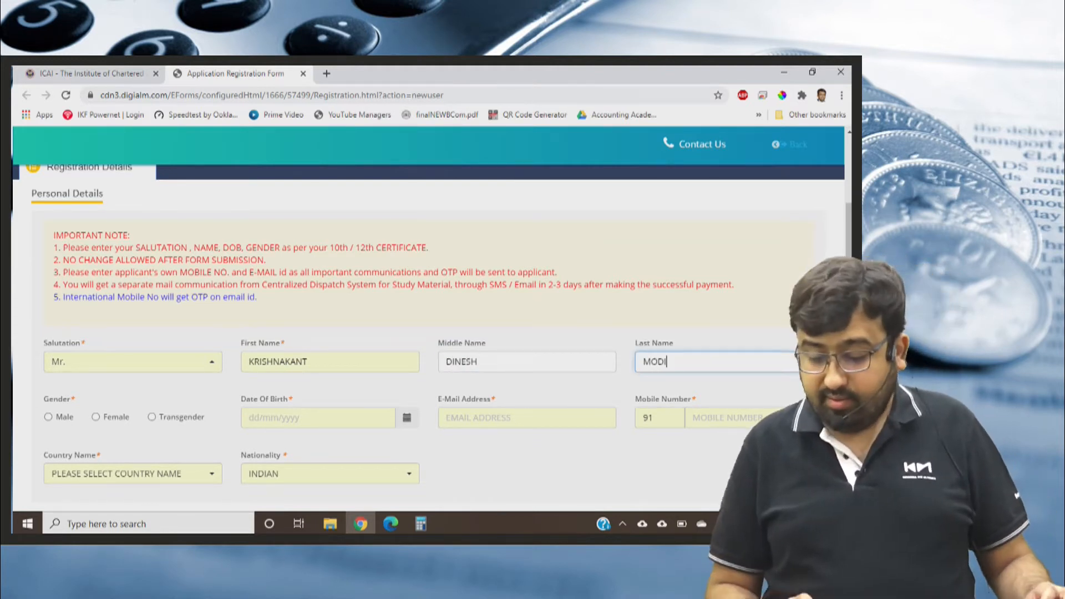
Choose Male as the gender and pick the applicant's date of birth in the calendar.
{"action": "key", "text": "Tab"}
{"action": "key", "text": "space"}
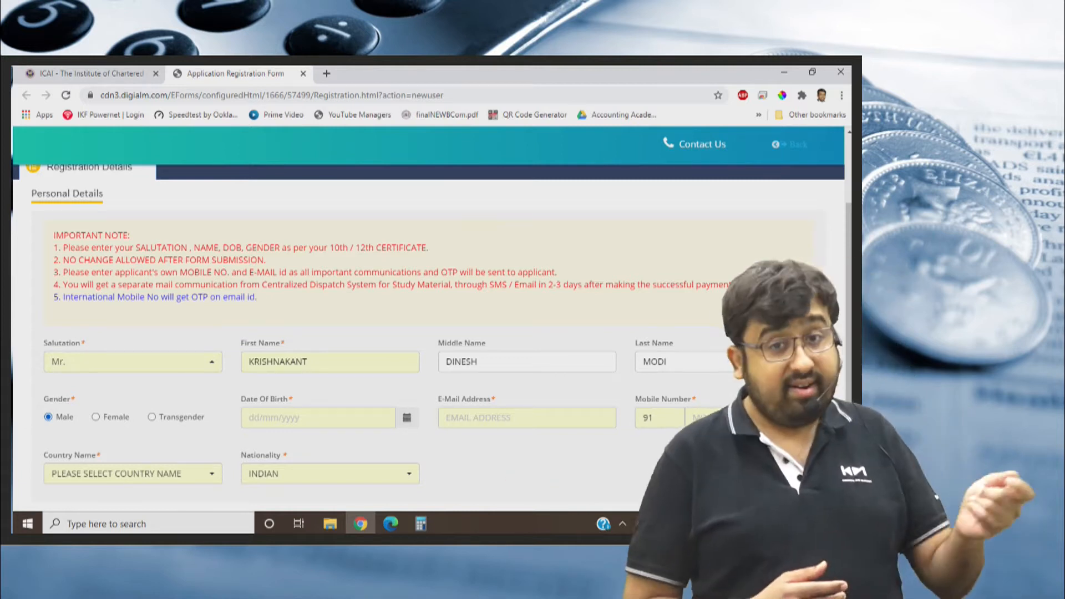
{"action": "key", "text": "Tab"}
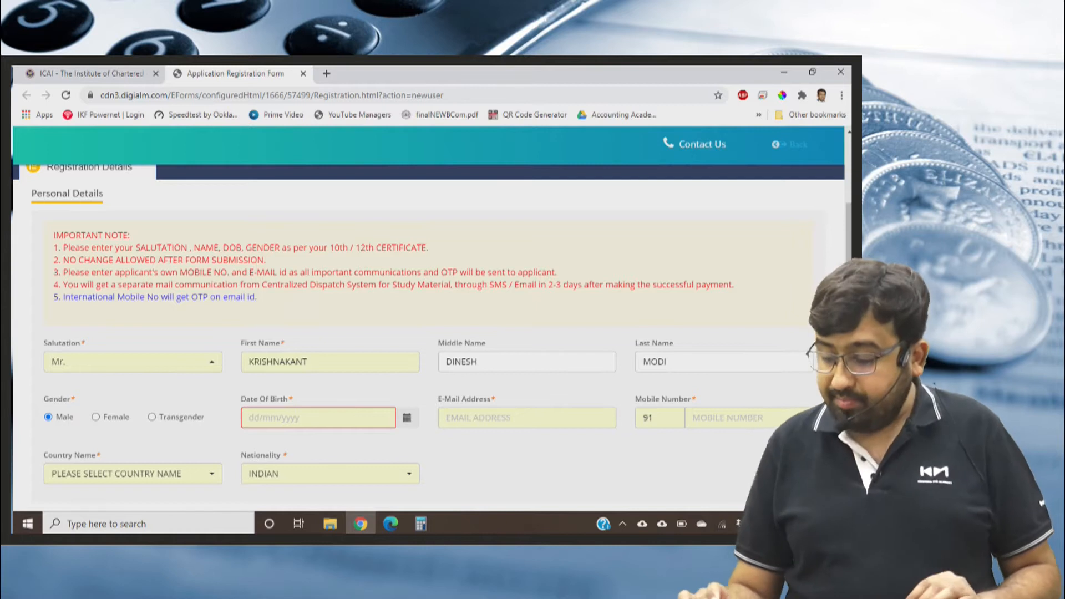
{"action": "key", "text": "Down"}
{"action": "left_click", "coordinate": [311, 259]}
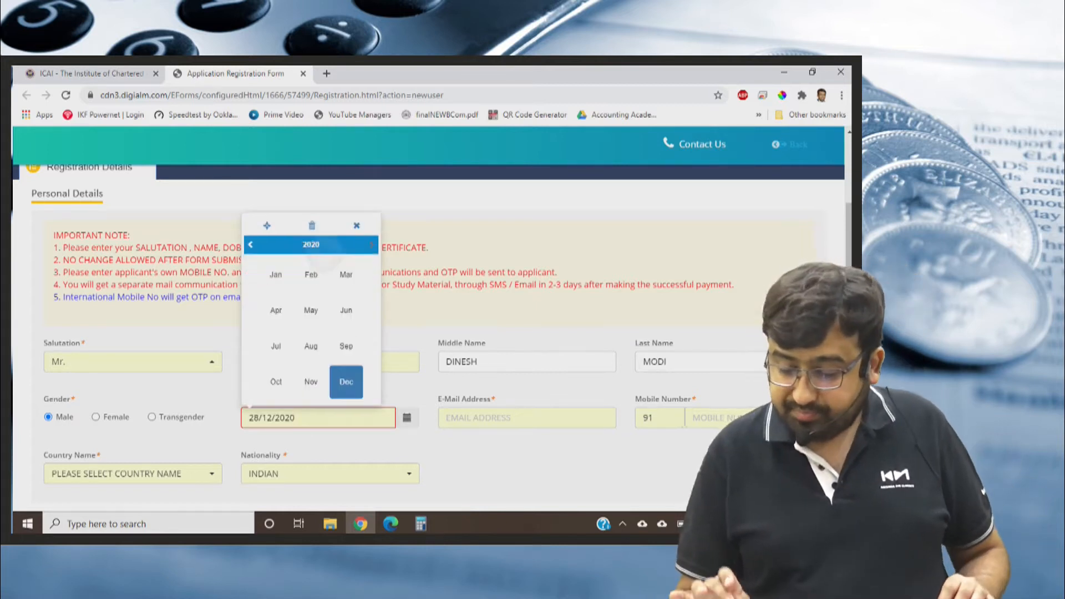
{"action": "left_click", "coordinate": [250, 245]}
{"action": "left_click", "coordinate": [251, 245]}
{"action": "left_click", "coordinate": [251, 245]}
{"action": "left_click", "coordinate": [251, 245]}
{"action": "left_click", "coordinate": [321, 246]}
{"action": "scroll", "coordinate": [427, 333], "scroll_direction": "up", "scroll_amount": 2}
{"action": "scroll", "coordinate": [428, 333], "scroll_direction": "down", "scroll_amount": 1}
{"action": "left_click", "coordinate": [251, 280]}
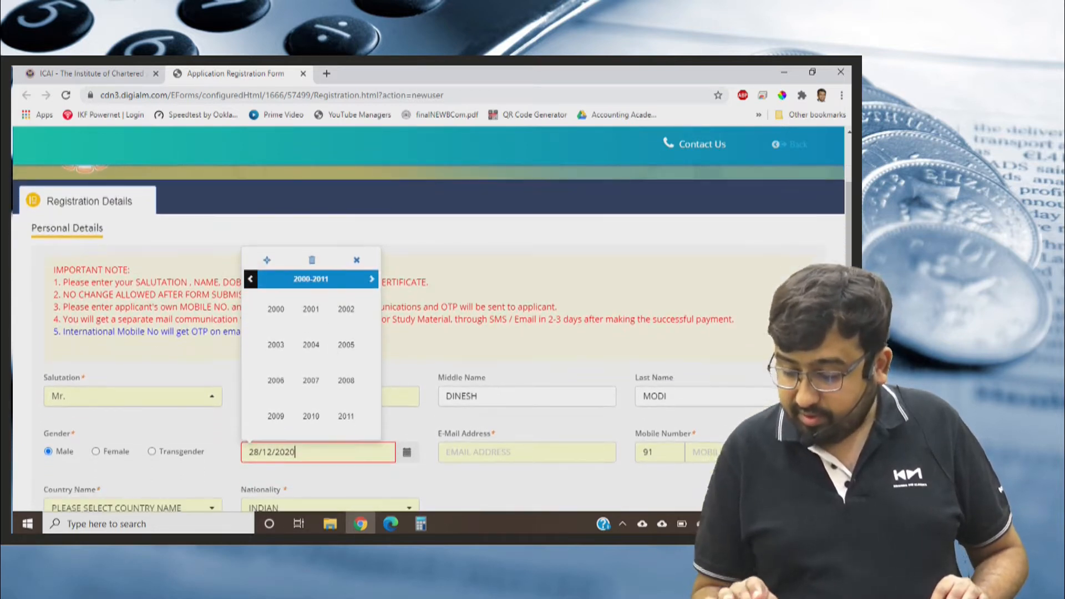
{"action": "left_click", "coordinate": [251, 279]}
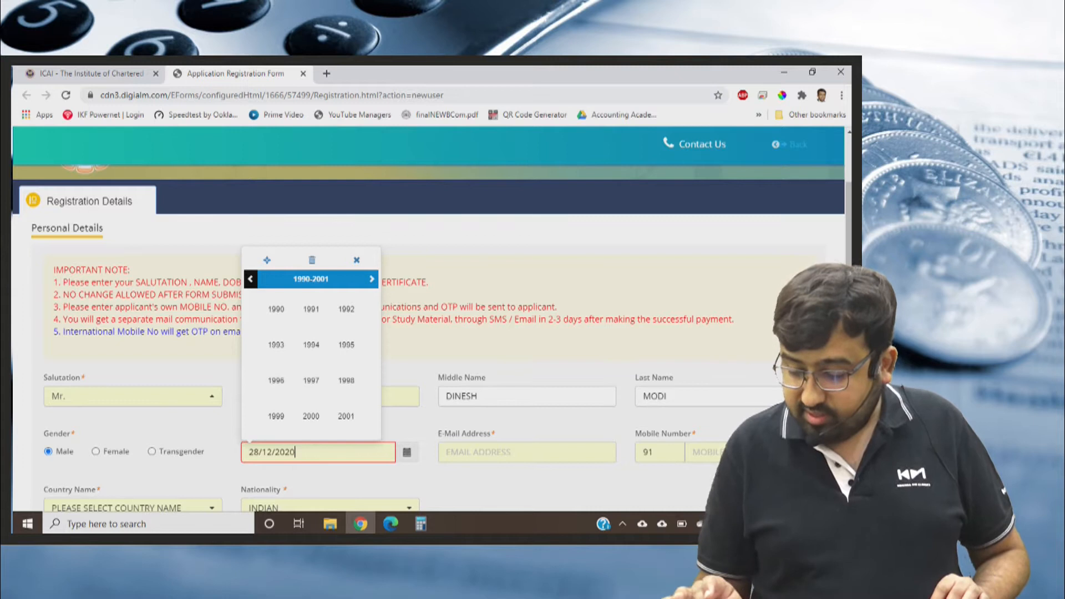
{"action": "left_click", "coordinate": [312, 309]}
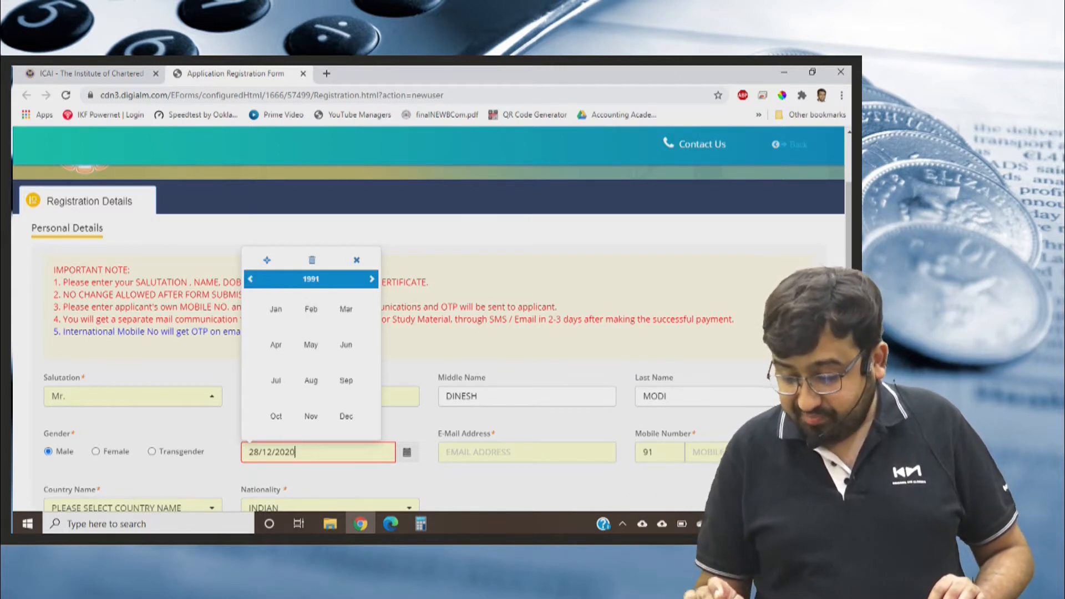
{"action": "left_click", "coordinate": [276, 381]}
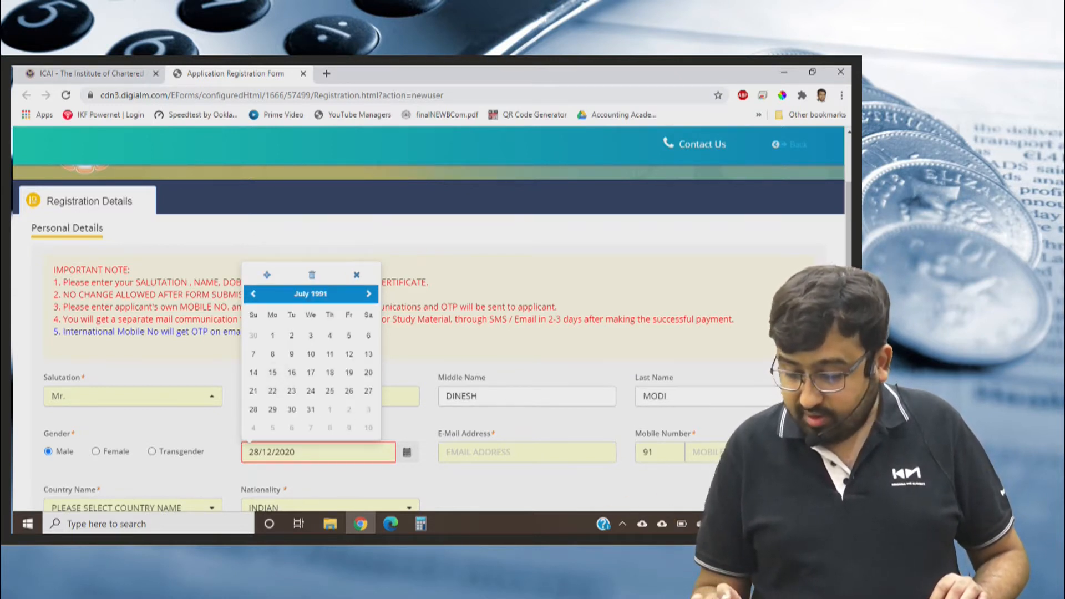
{"action": "left_click", "coordinate": [311, 391]}
Fill in the applicant's e-mail address in the Personal Details section.
{"action": "left_click", "coordinate": [527, 452]}
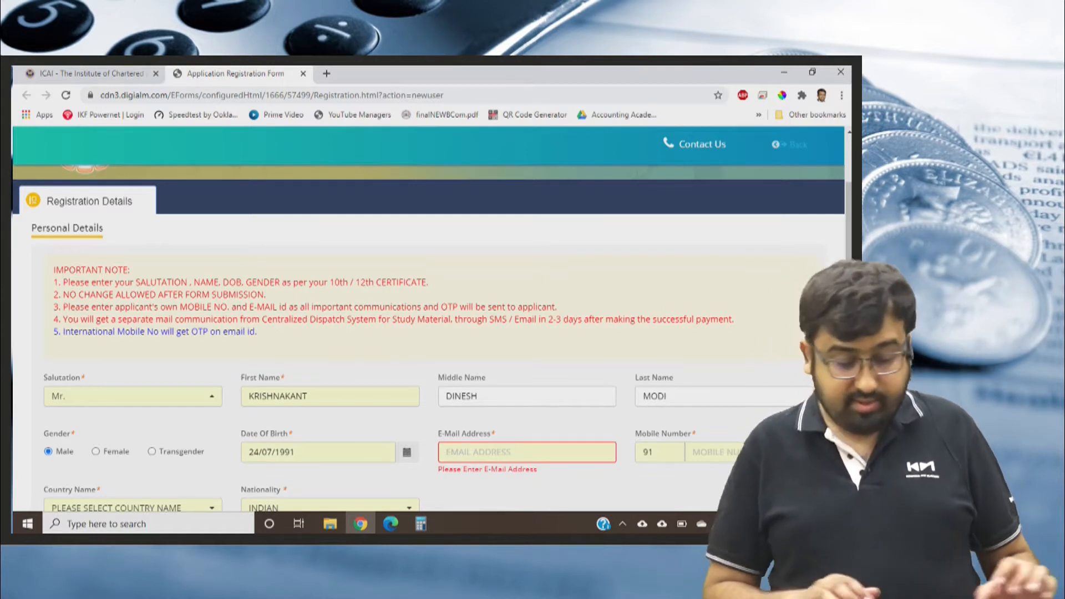
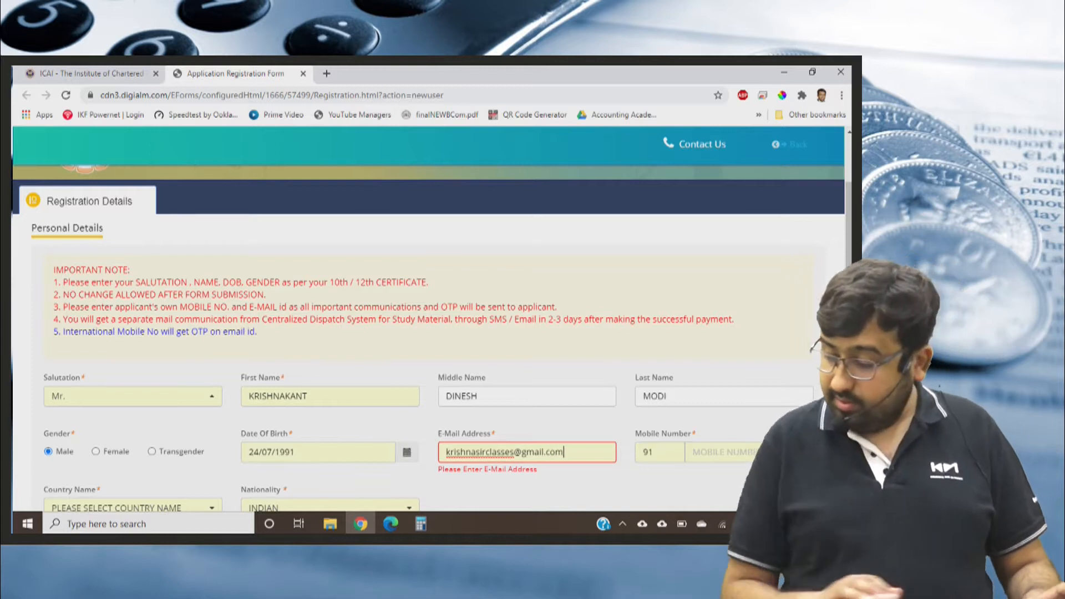
Enter the applicant's mobile number after the 91 country code.
{"action": "key", "text": "Tab"}
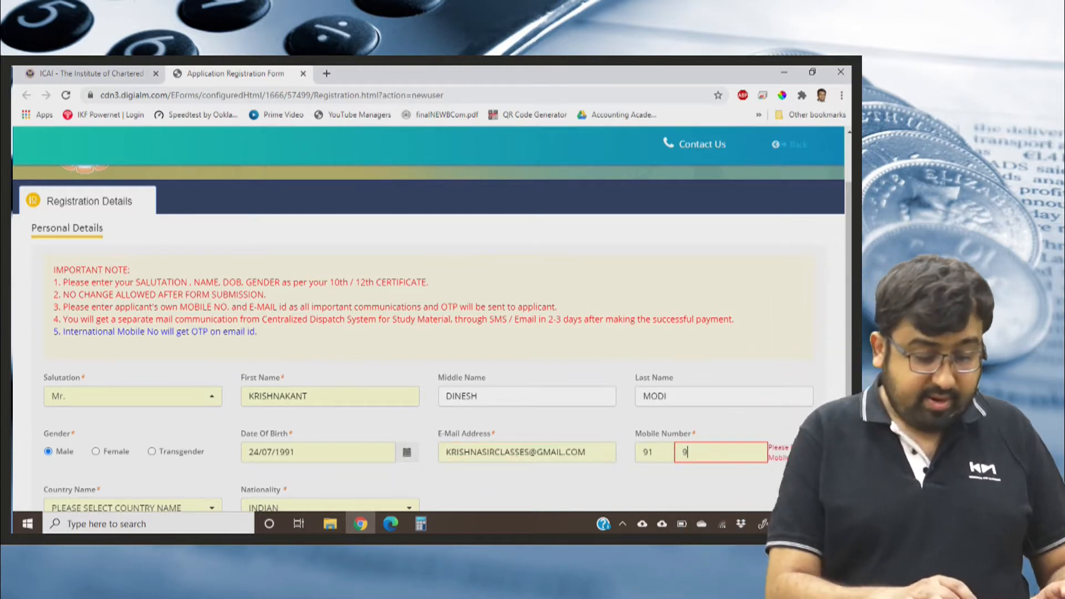
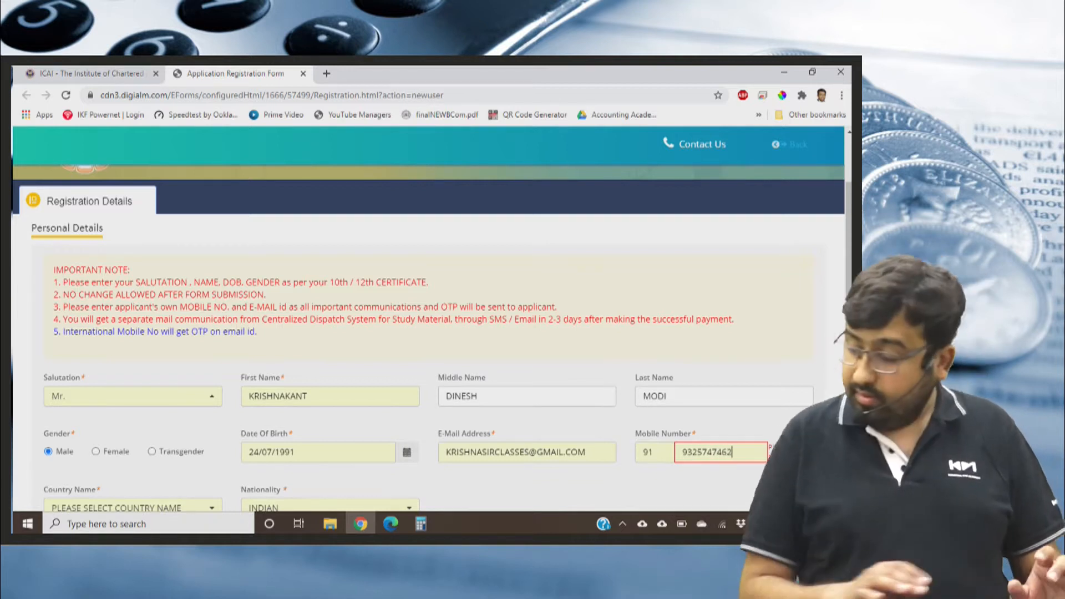
Set the applicant's country name to INDIA in the registration form.
{"action": "scroll", "coordinate": [432, 383], "scroll_direction": "down", "scroll_amount": 1}
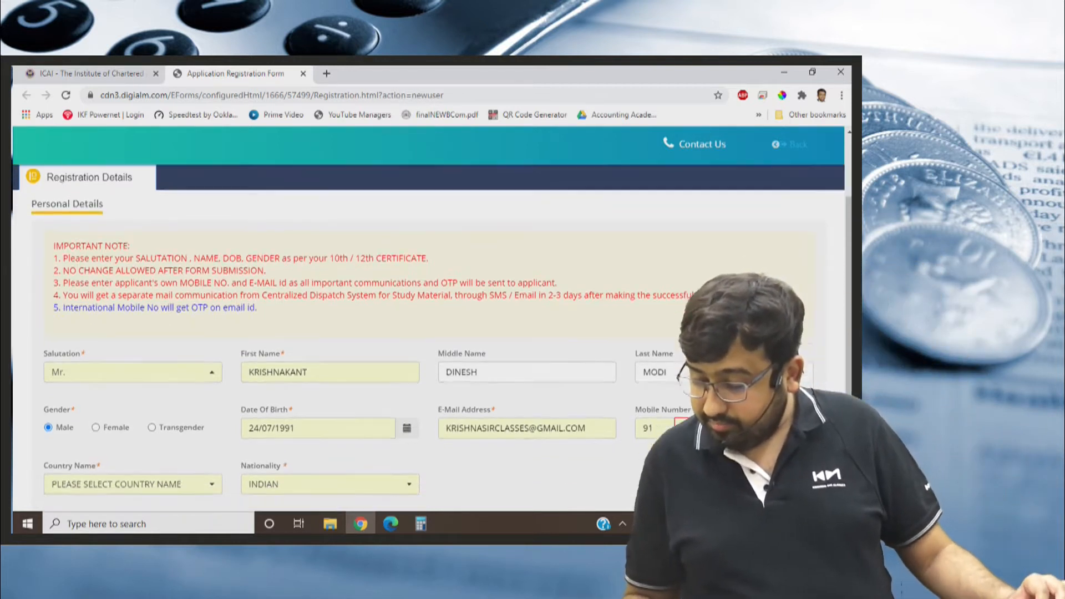
{"action": "scroll", "coordinate": [432, 338], "scroll_direction": "down", "scroll_amount": 1}
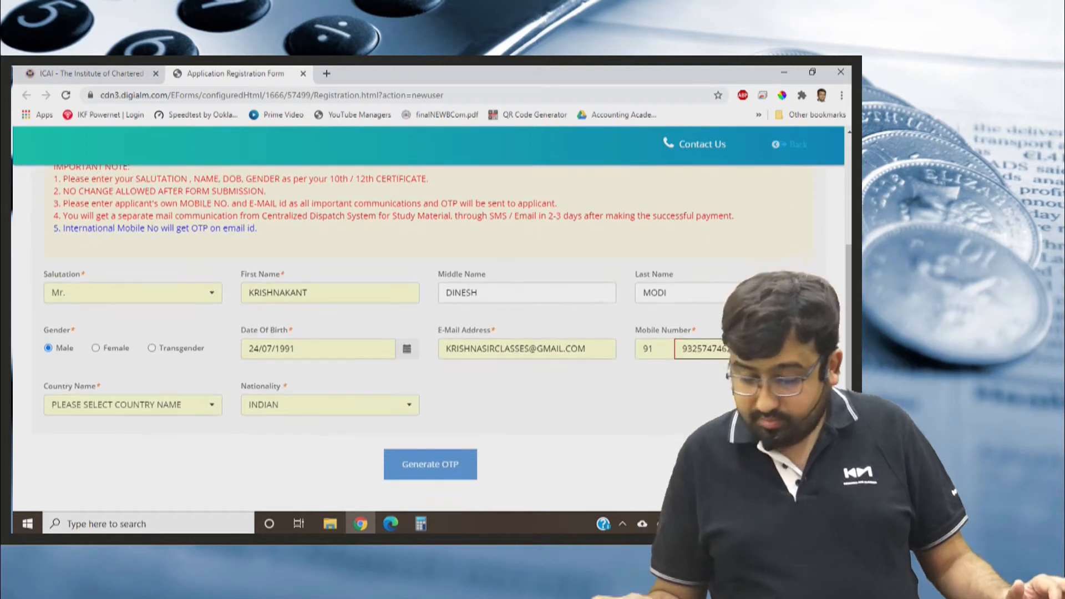
{"action": "key", "text": "Tab"}
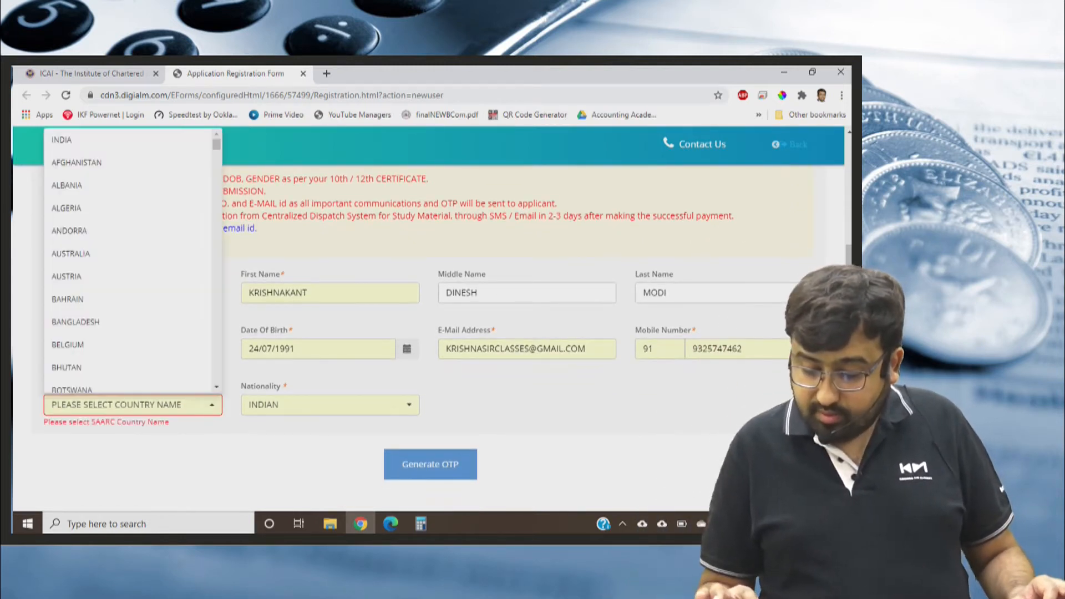
{"action": "left_click", "coordinate": [76, 140]}
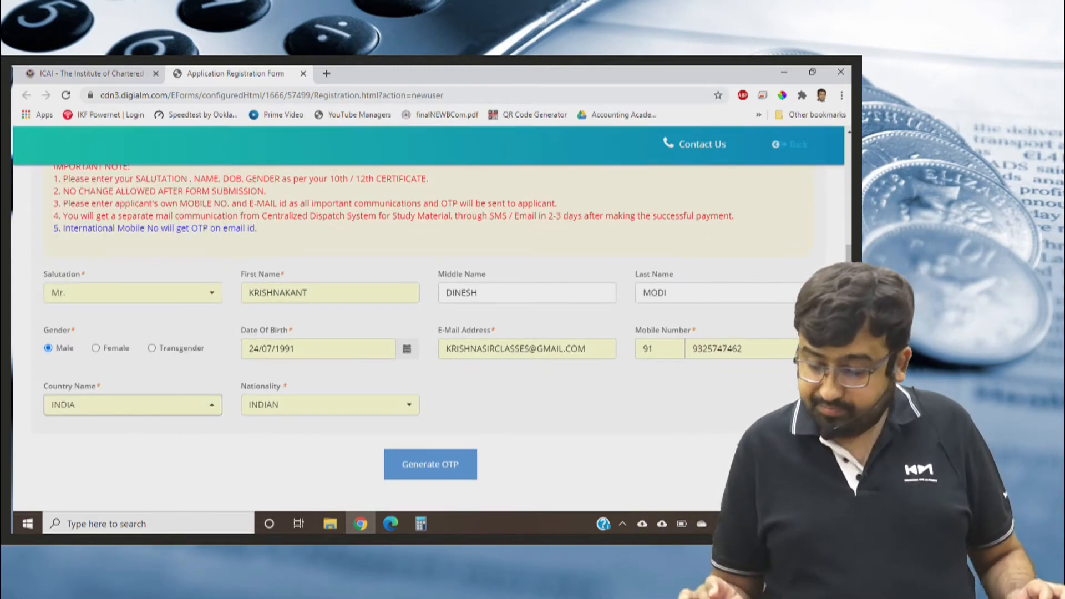
{"action": "key", "text": "Tab"}
{"action": "left_click", "coordinate": [567, 423]}
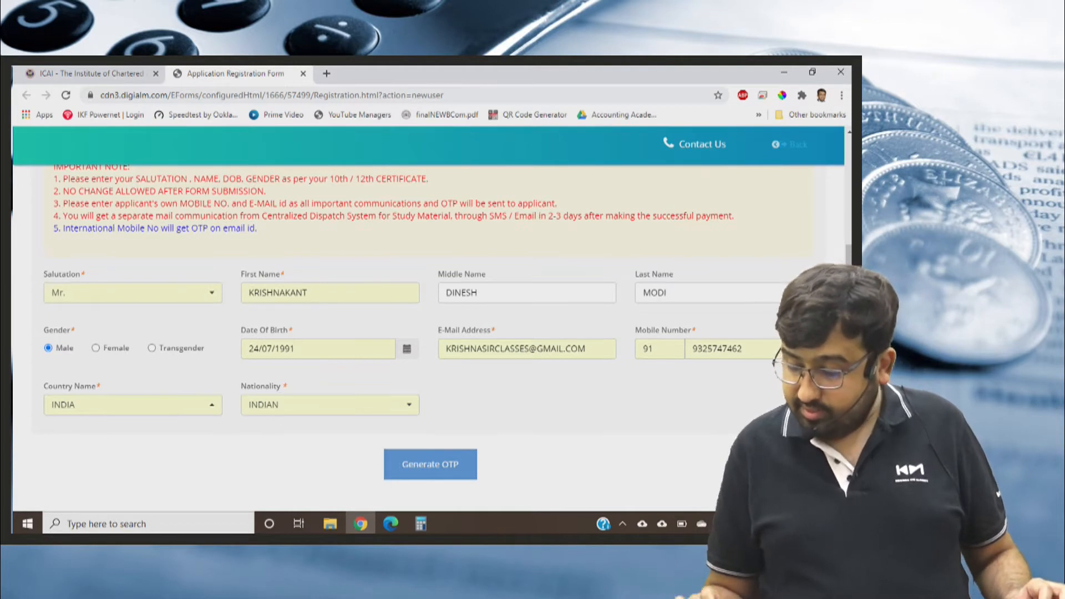
Try to generate the OTP, dismiss the alert, and replace the applicant's mobile number with a different one.
{"action": "left_click", "coordinate": [430, 464]}
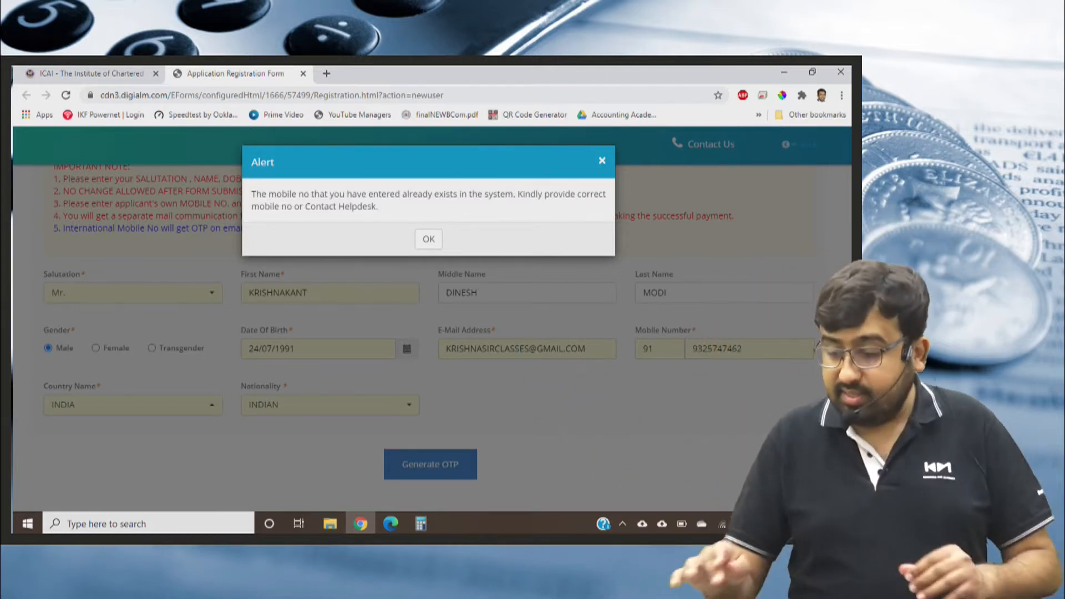
{"action": "left_click", "coordinate": [429, 239]}
{"action": "left_click", "coordinate": [742, 349]}
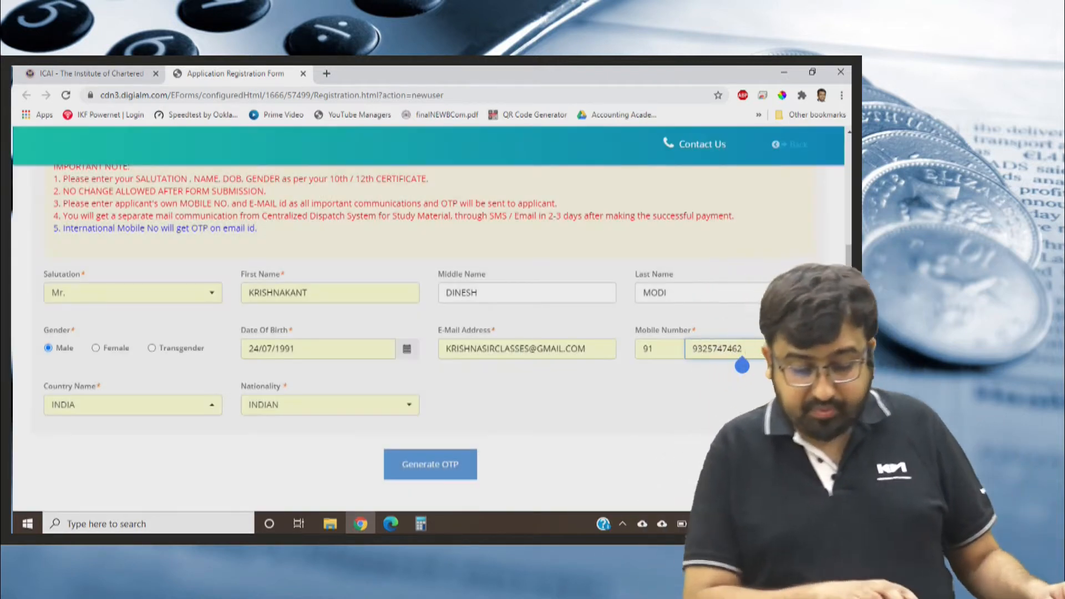
{"action": "key", "text": "ctrl+a"}
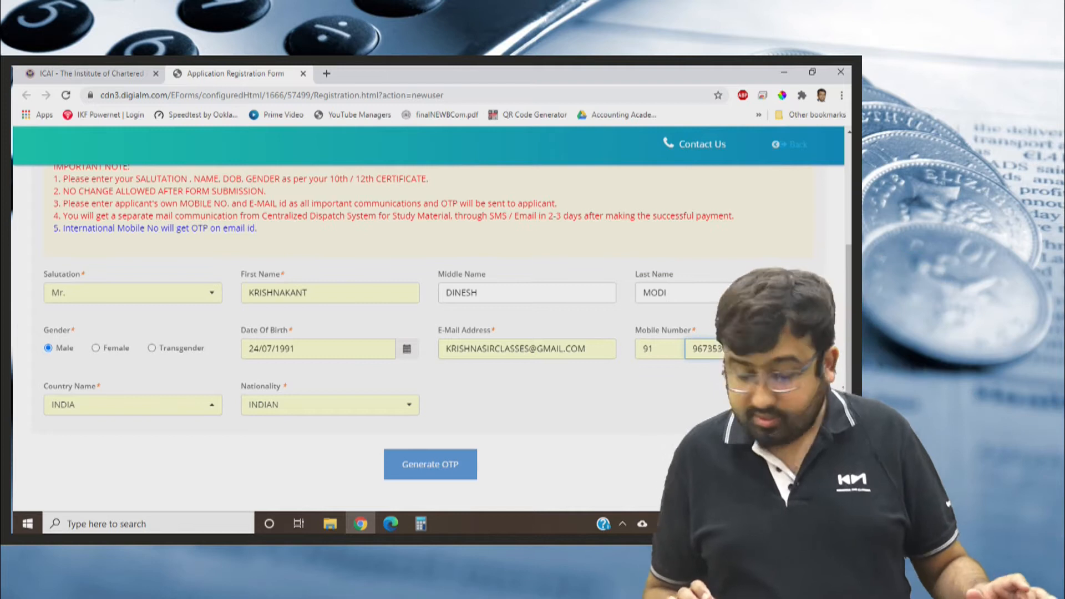
{"action": "key", "text": "Tab"}
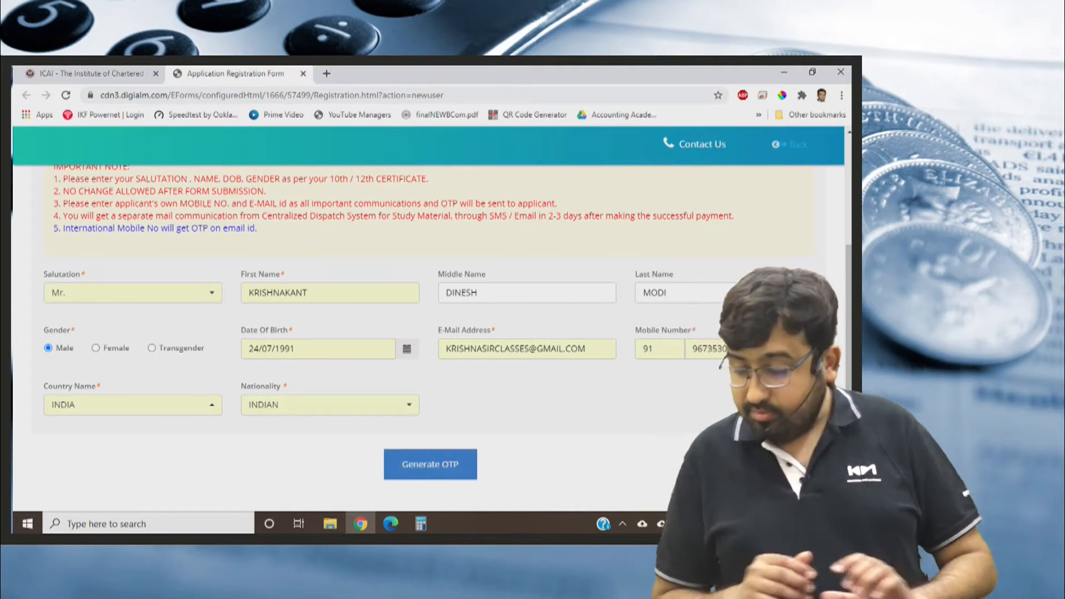
Request the OTP for the applicant's new mobile number and submit the seven captcha characters shown in the image.
{"action": "key", "text": "Return"}
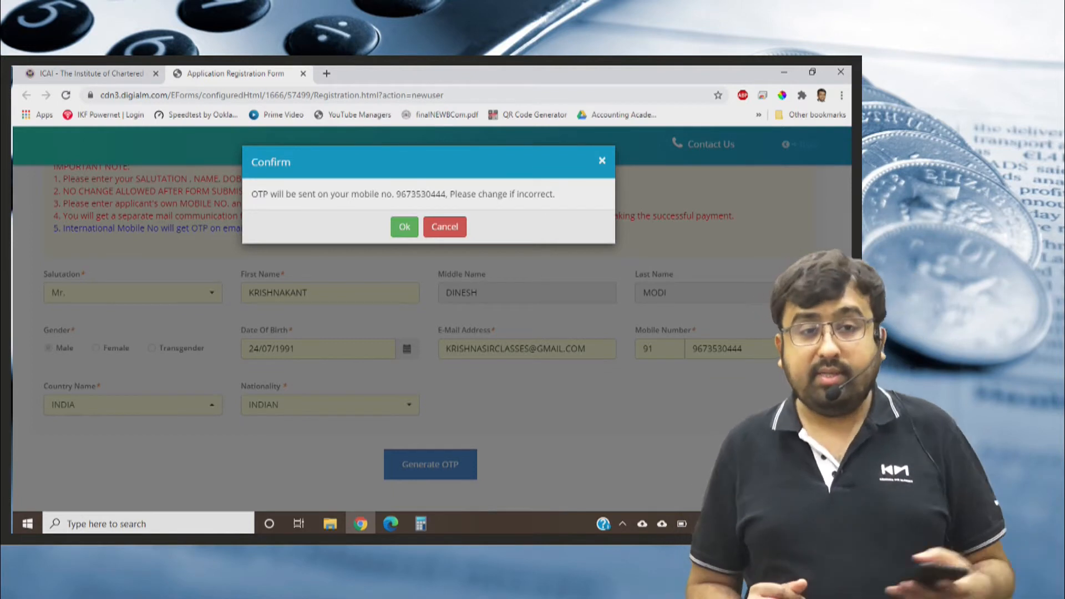
{"action": "key", "text": "Return"}
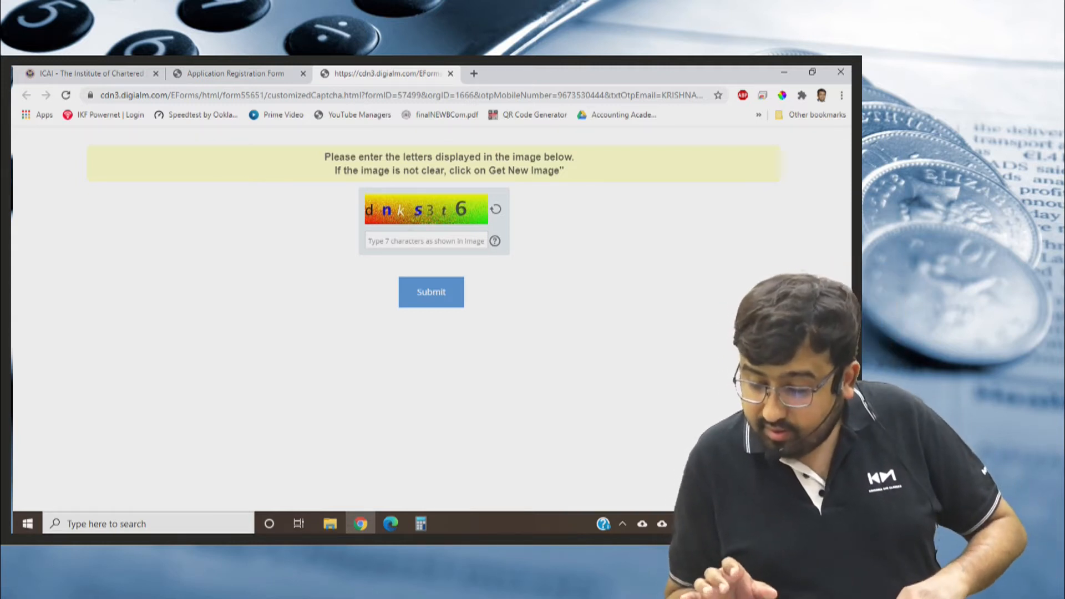
{"action": "type", "text": "dnk"}
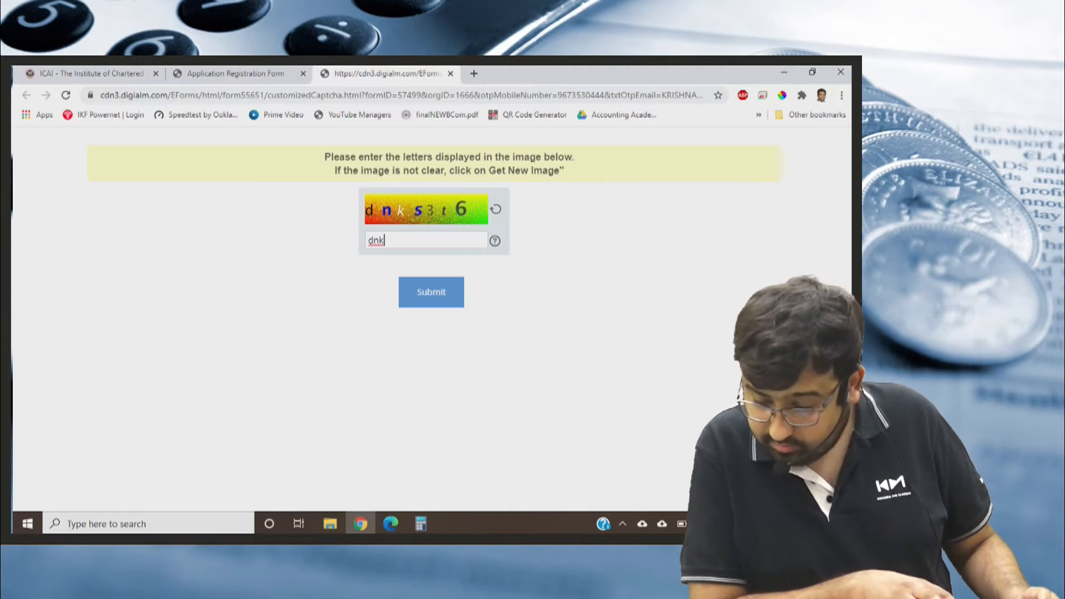
{"action": "type", "text": "53"}
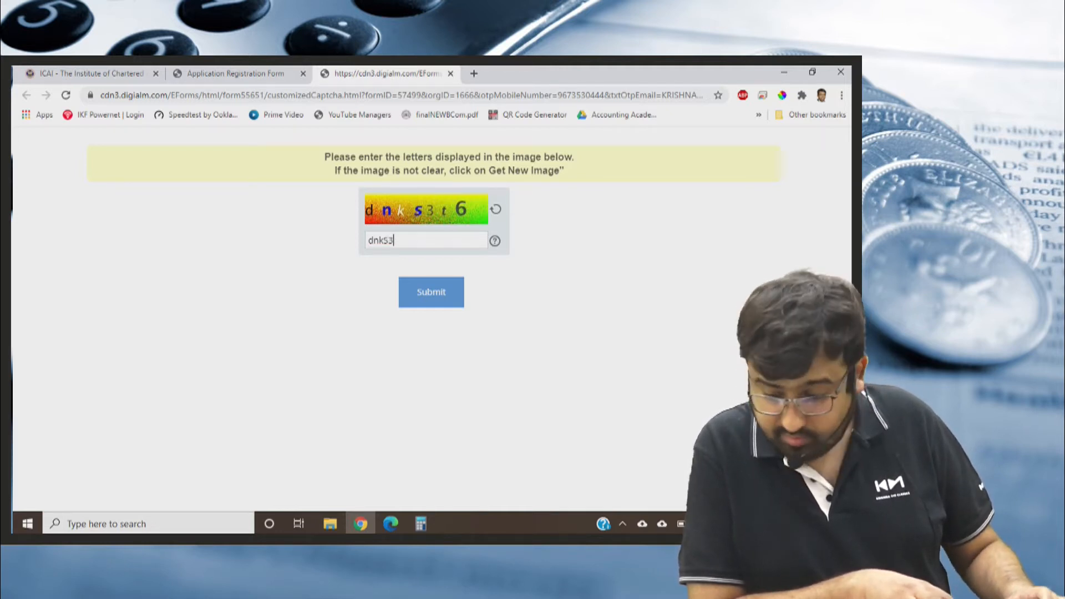
{"action": "type", "text": "t^"}
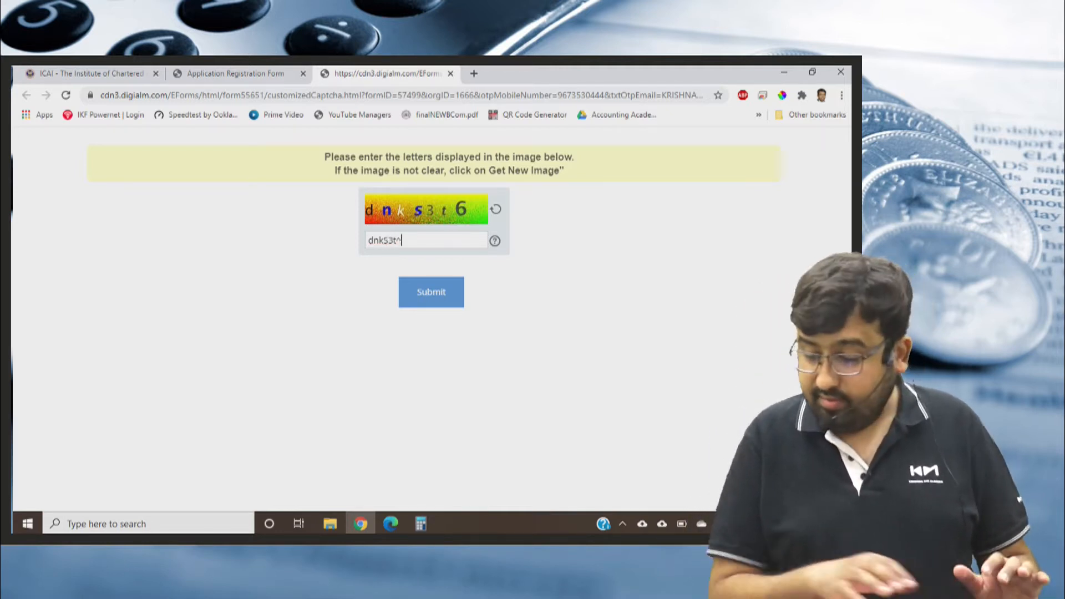
{"action": "key", "text": "Return"}
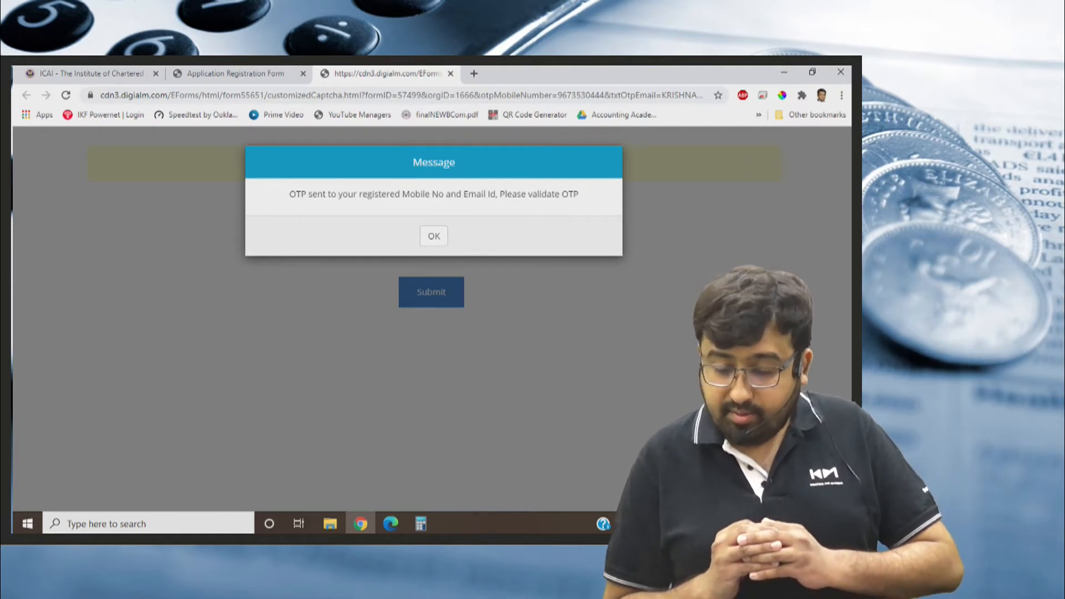
{"action": "key", "text": "Return"}
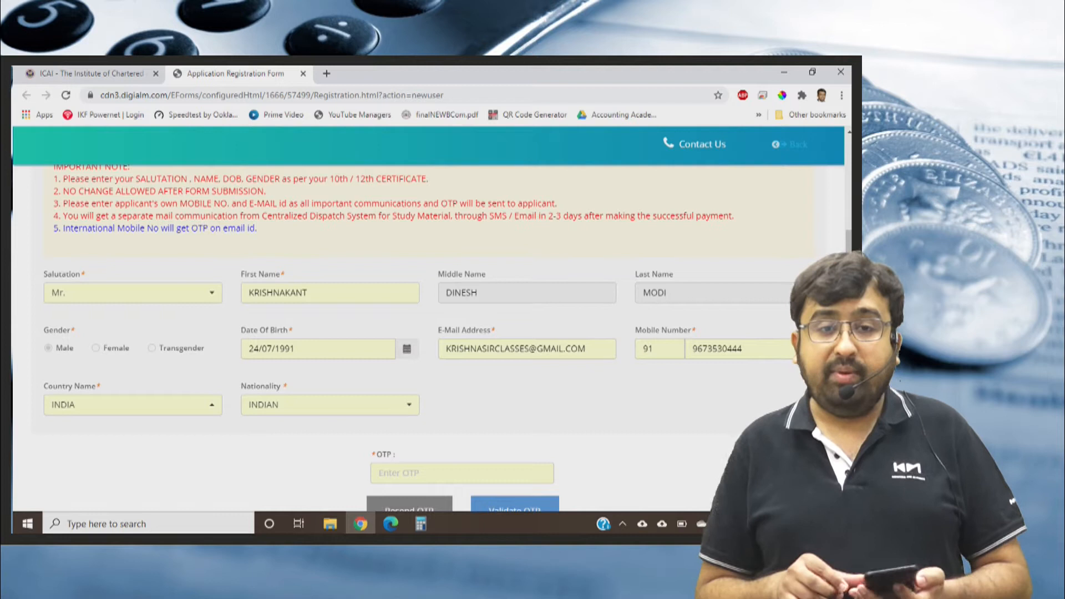
Enter and validate the OTP sent to the applicant, and confirm submitting the registration form now.
{"action": "scroll", "coordinate": [389, 339], "scroll_direction": "down", "scroll_amount": 1}
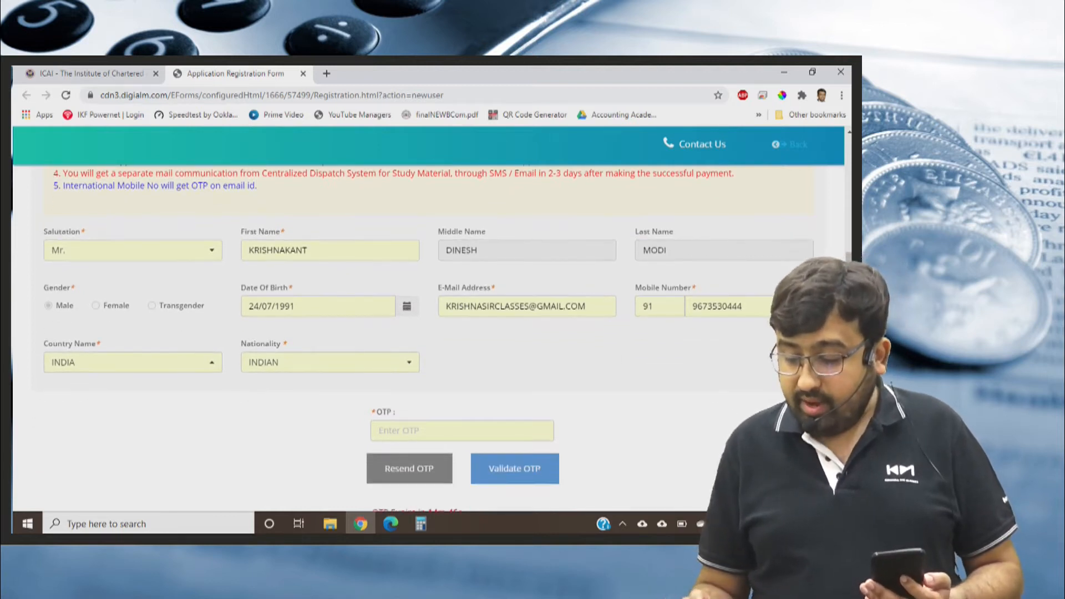
{"action": "left_click", "coordinate": [462, 430]}
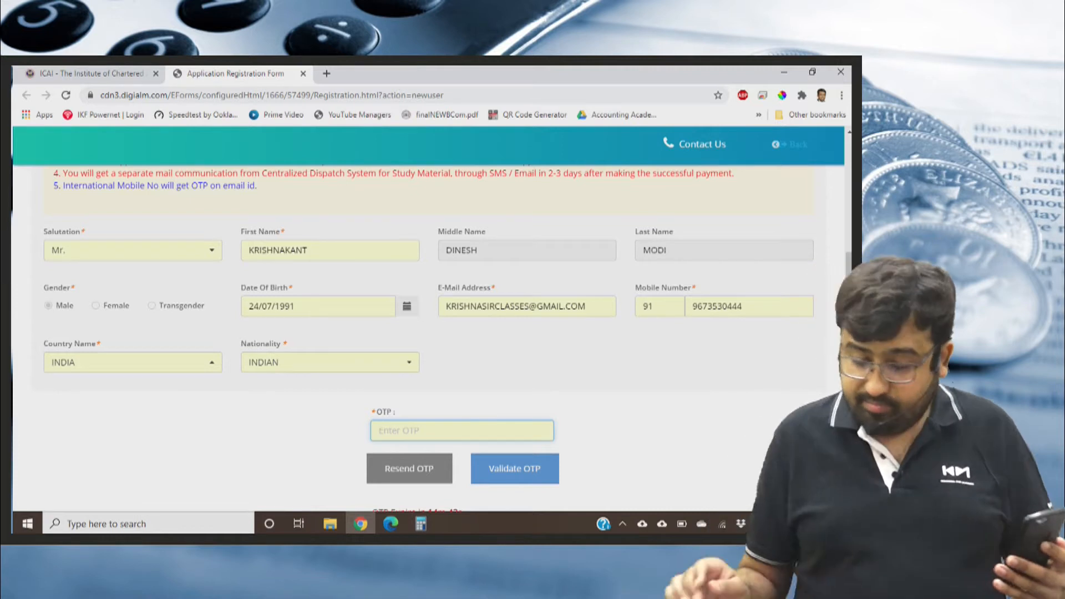
{"action": "type", "text": "••"}
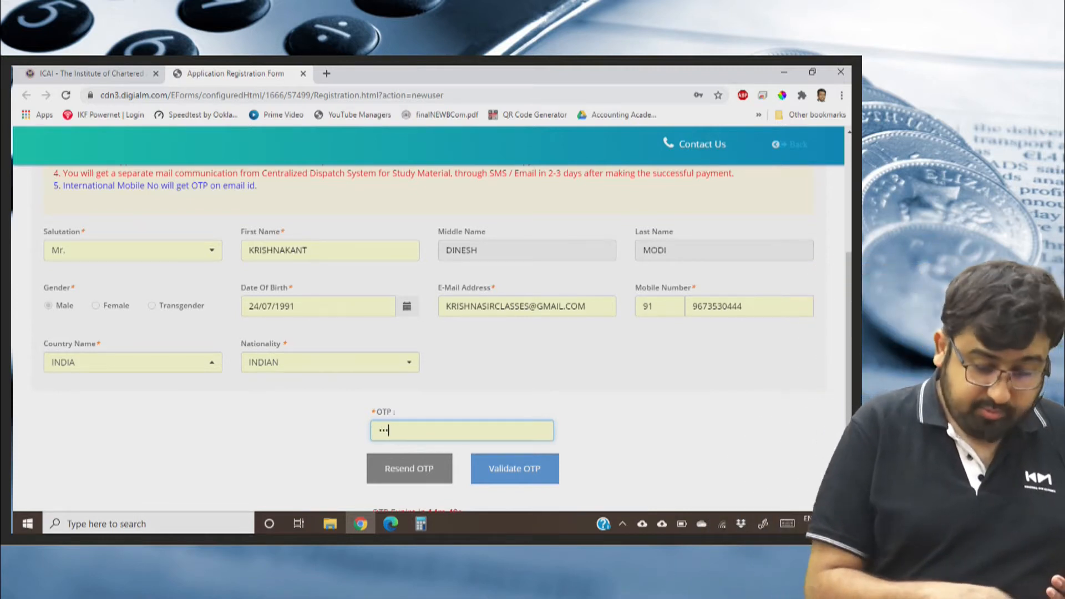
{"action": "type", "text": "••••"}
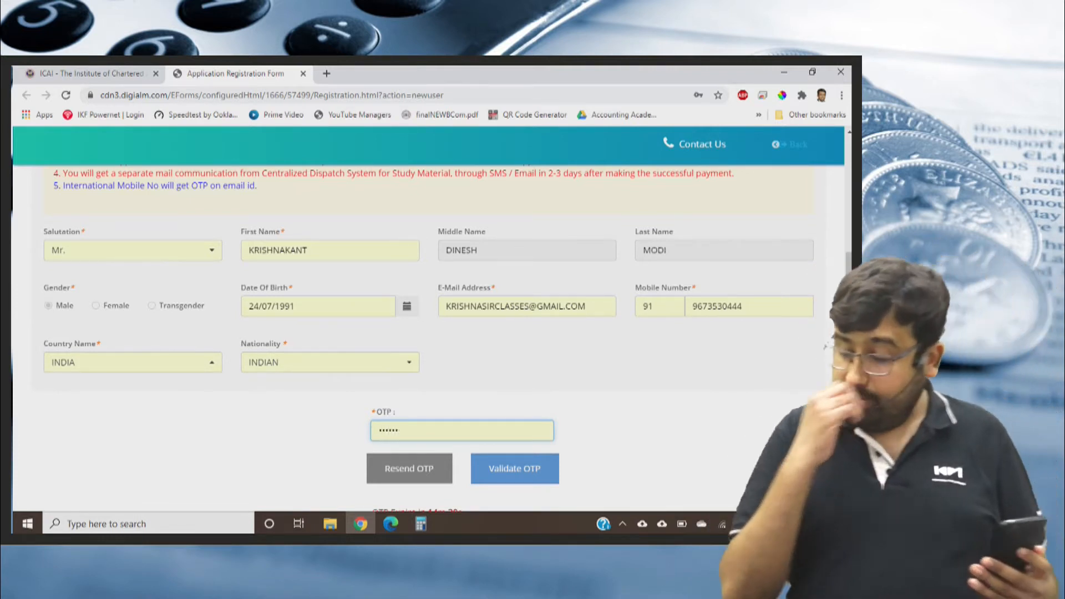
{"action": "left_click", "coordinate": [515, 469]}
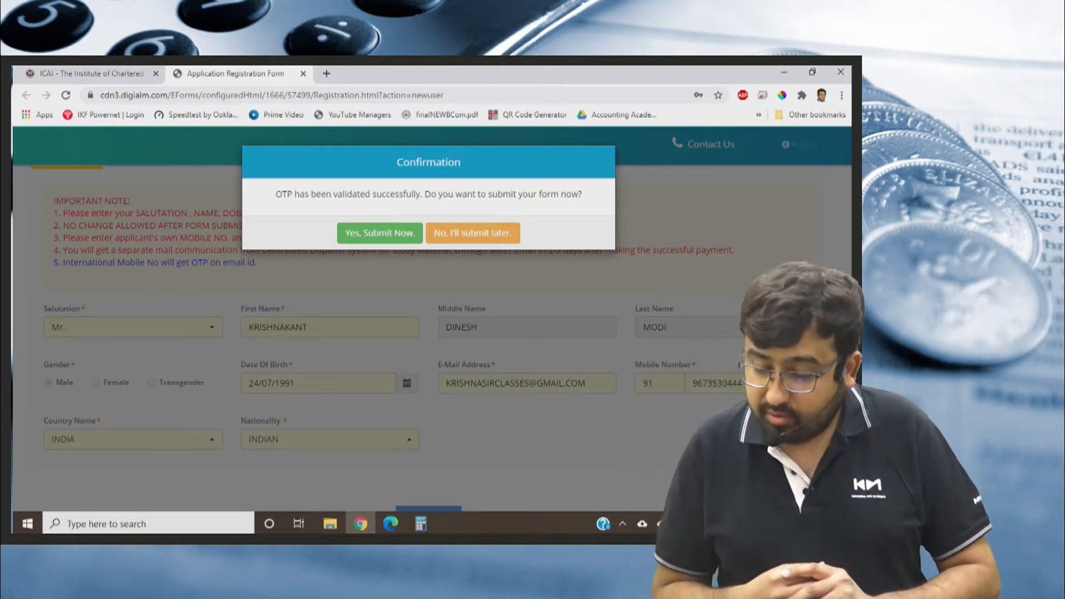
{"action": "left_click", "coordinate": [380, 234]}
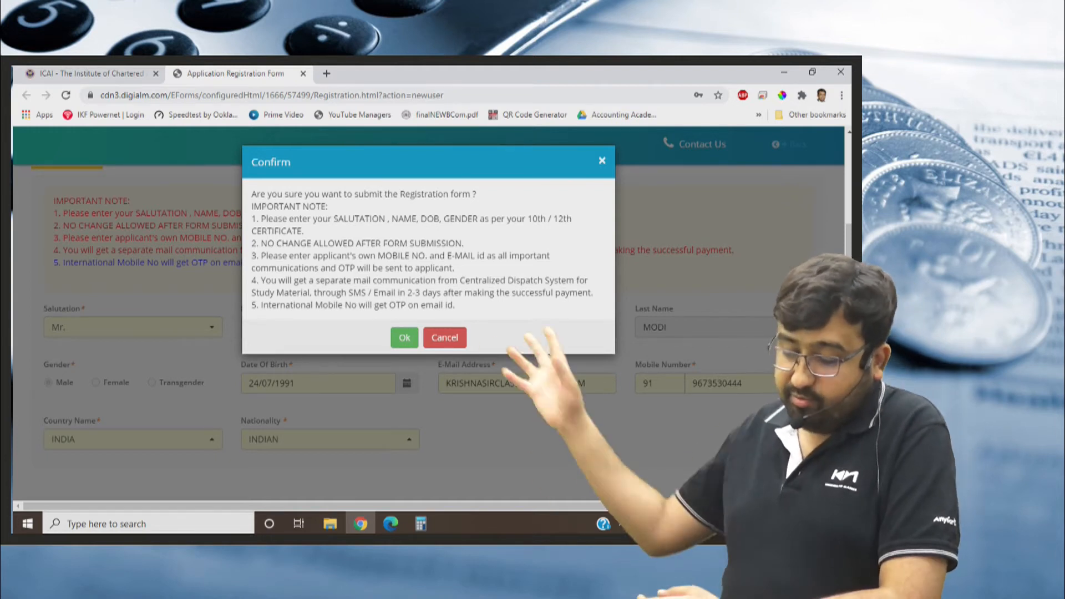
{"action": "key", "text": "Return"}
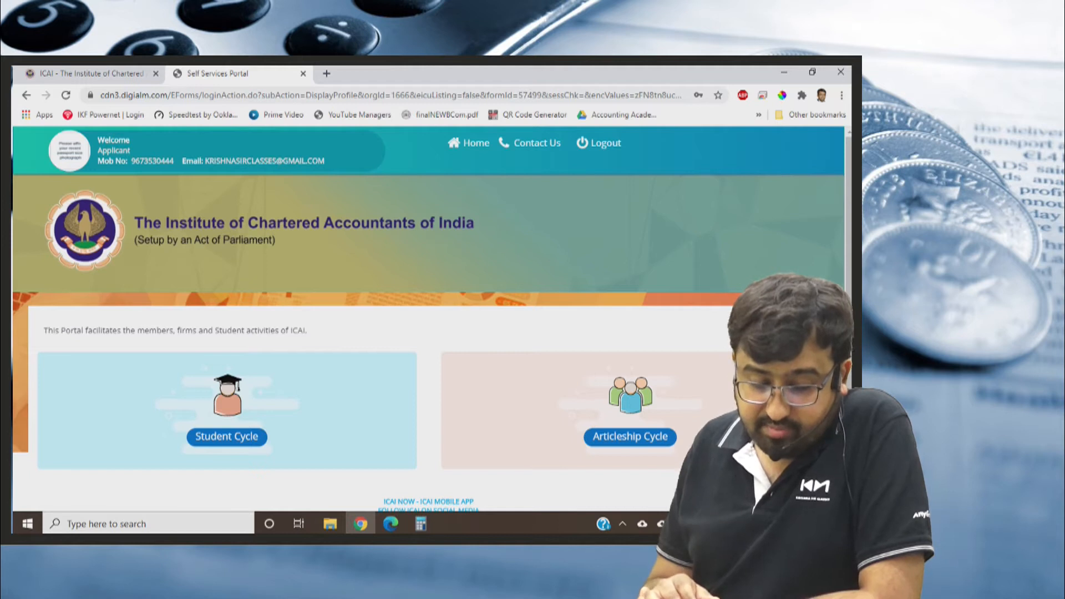
Open the Student Cycle section of the self-service portal.
{"action": "scroll", "coordinate": [427, 324], "scroll_direction": "down", "scroll_amount": 1}
{"action": "scroll", "coordinate": [428, 324], "scroll_direction": "down", "scroll_amount": 1}
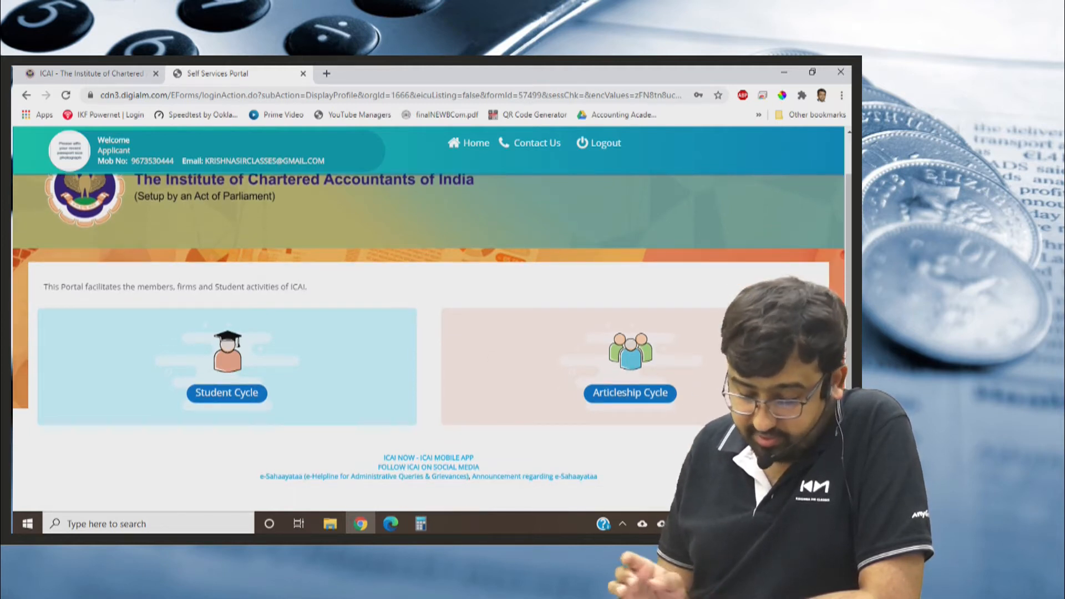
{"action": "scroll", "coordinate": [427, 324], "scroll_direction": "up", "scroll_amount": 2}
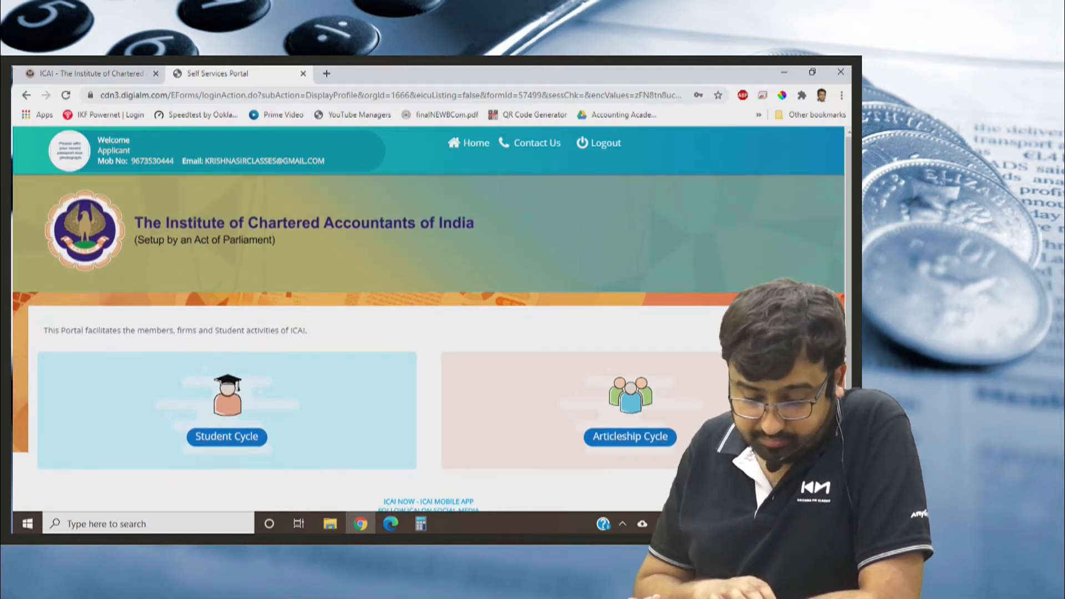
{"action": "left_click", "coordinate": [227, 437]}
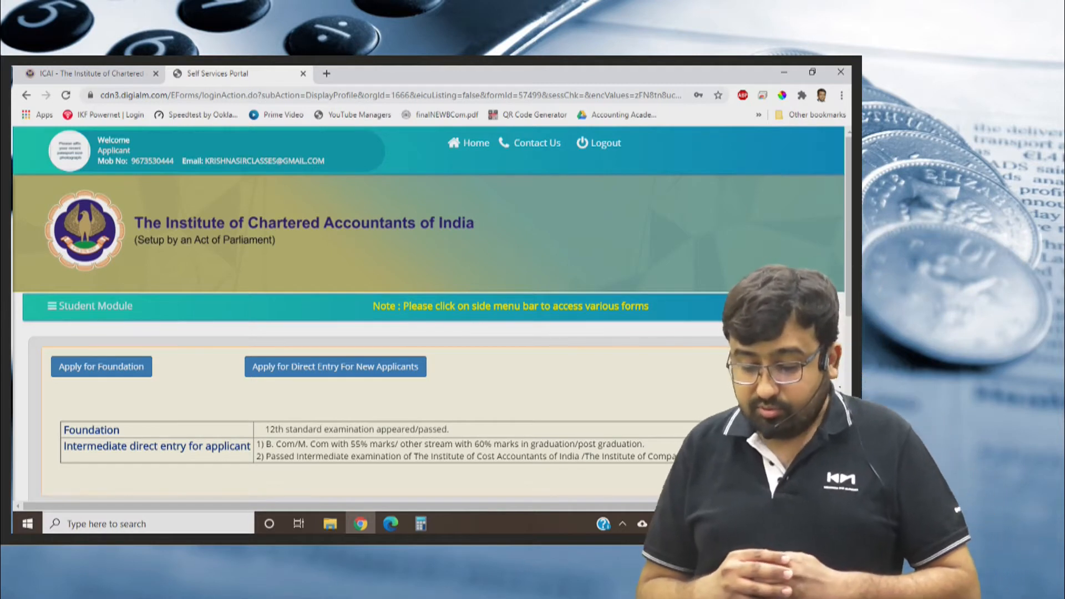
Examine the Foundation and Intermediate direct entry eligibility criteria, the application status and the registered personal details.
{"action": "scroll", "coordinate": [371, 399], "scroll_direction": "down", "scroll_amount": 1}
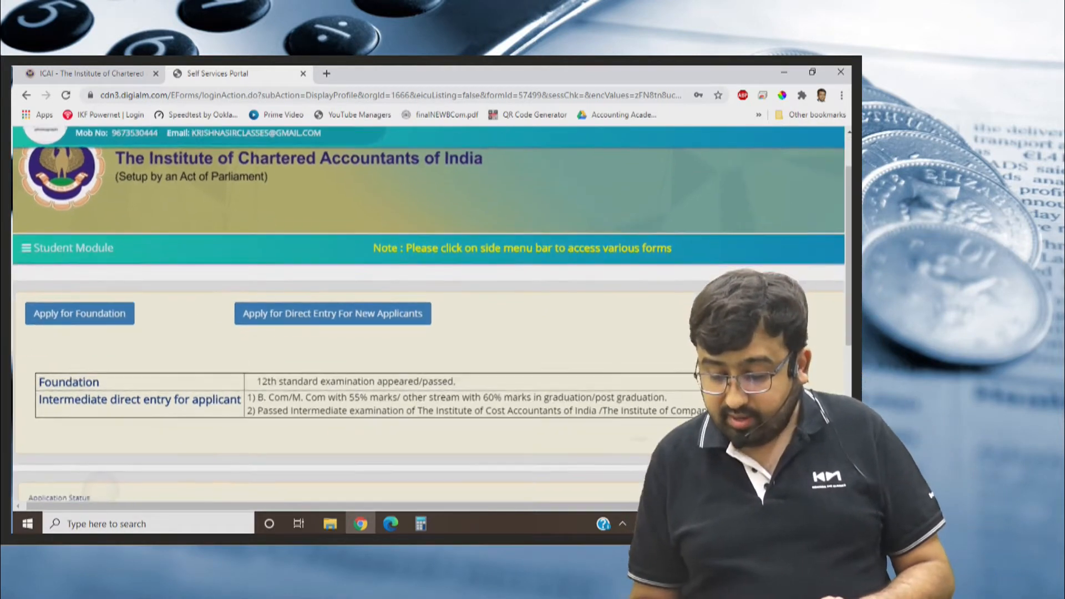
{"action": "scroll", "coordinate": [383, 463], "scroll_direction": "up", "scroll_amount": 1}
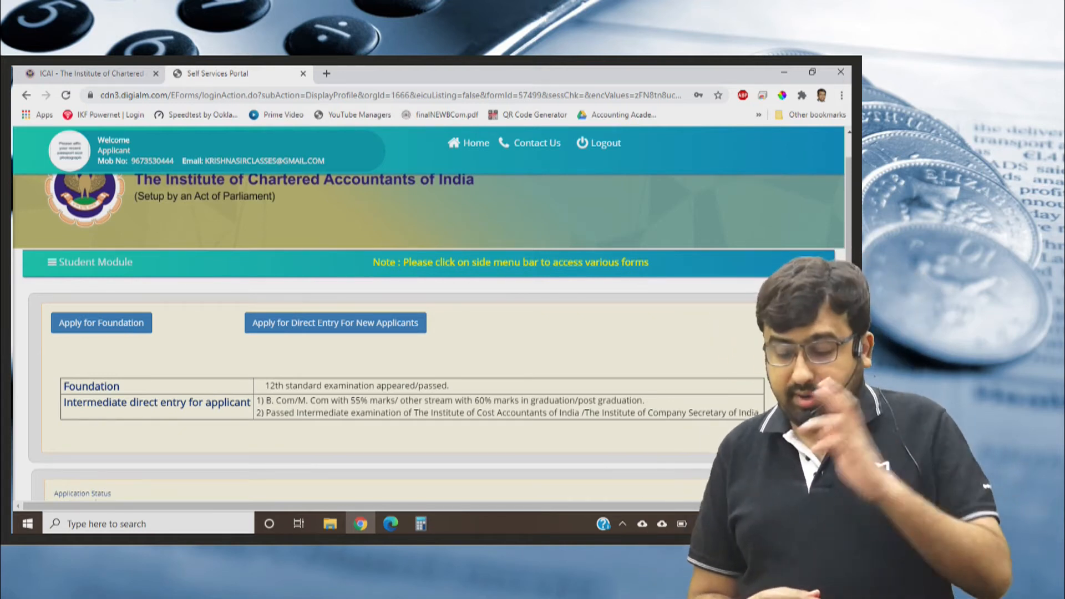
{"action": "scroll", "coordinate": [432, 327], "scroll_direction": "down", "scroll_amount": 1}
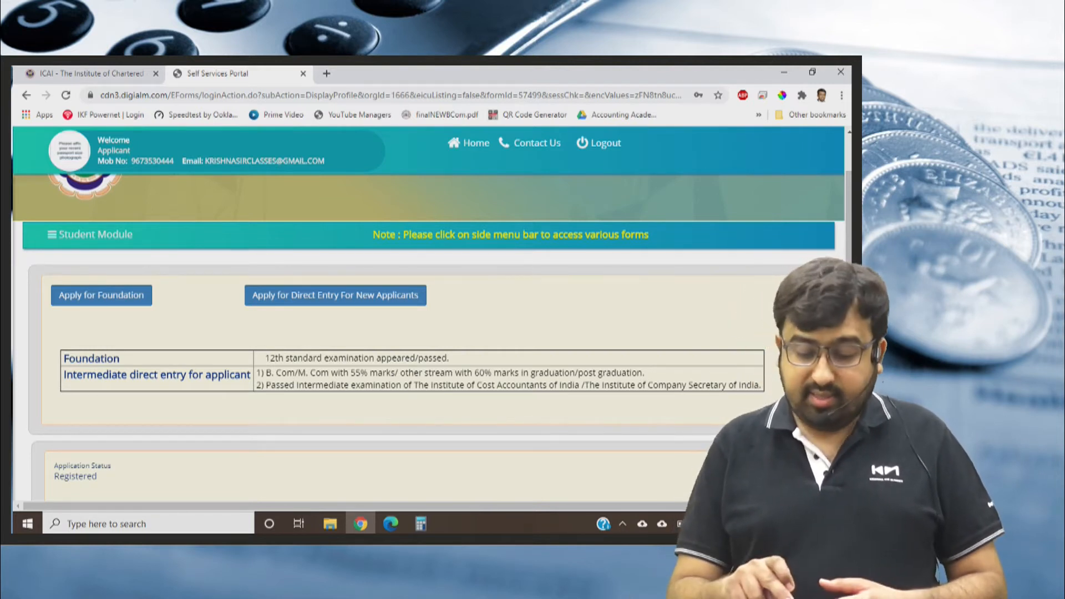
{"action": "scroll", "coordinate": [433, 333], "scroll_direction": "down", "scroll_amount": 3}
{"action": "scroll", "coordinate": [433, 333], "scroll_direction": "up", "scroll_amount": 3}
{"action": "scroll", "coordinate": [433, 333], "scroll_direction": "down", "scroll_amount": 5}
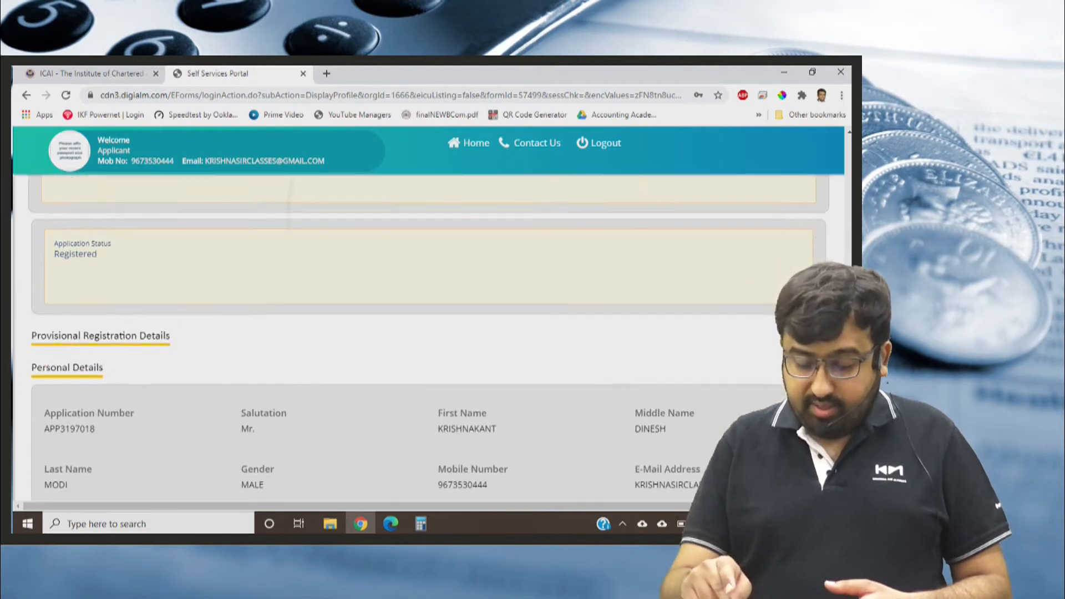
{"action": "scroll", "coordinate": [433, 332], "scroll_direction": "down", "scroll_amount": 1}
{"action": "scroll", "coordinate": [433, 333], "scroll_direction": "up", "scroll_amount": 10}
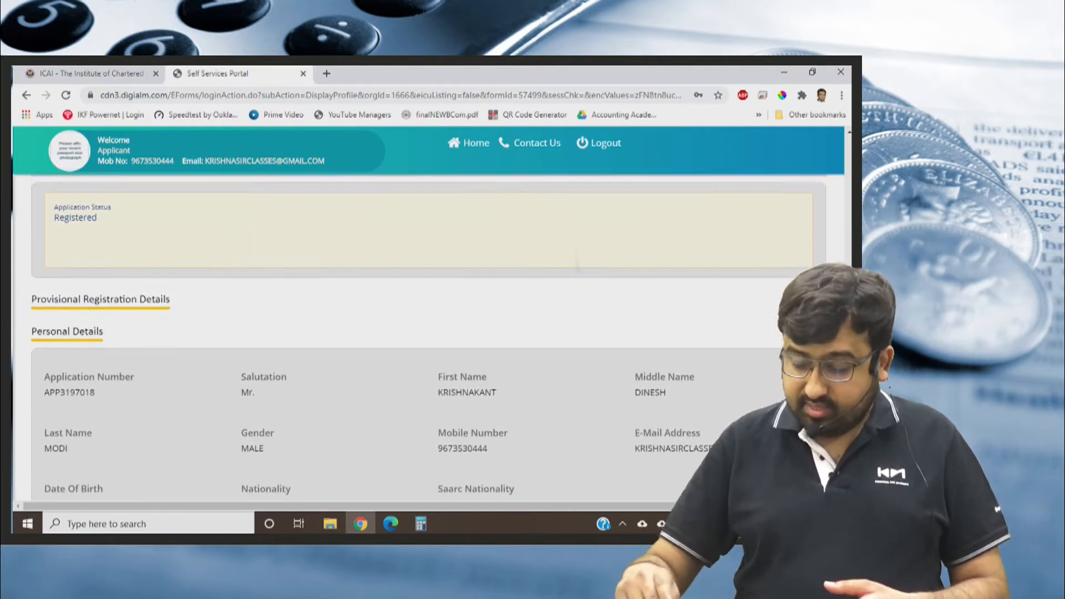
Apply for Foundation and look over the Personal Details section of its registration form, keeping the salutation Mr.
{"action": "left_click", "coordinate": [143, 368]}
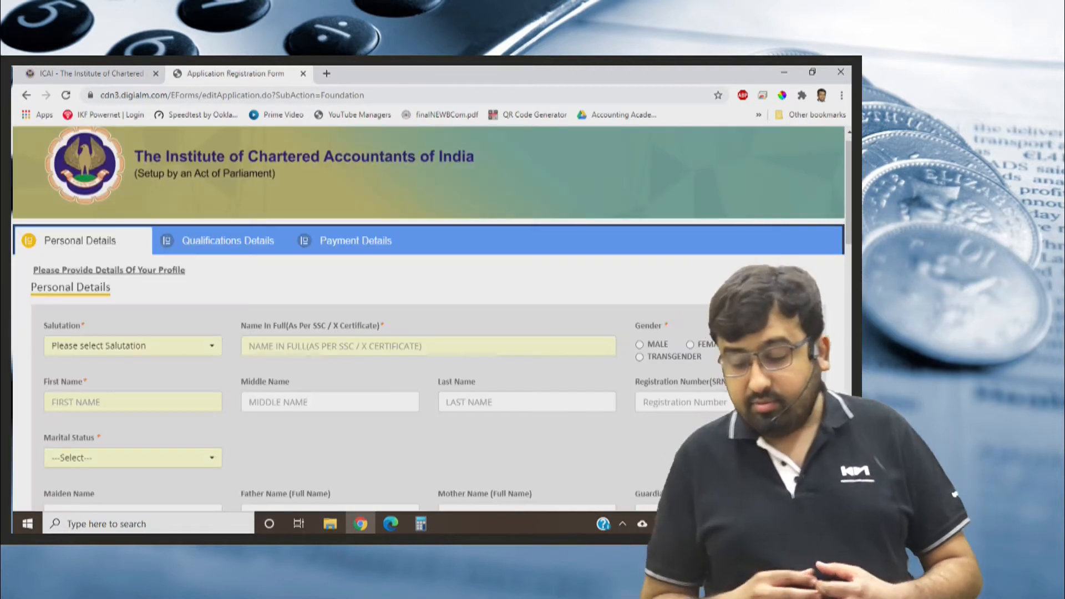
{"action": "scroll", "coordinate": [432, 318], "scroll_direction": "down", "scroll_amount": 1}
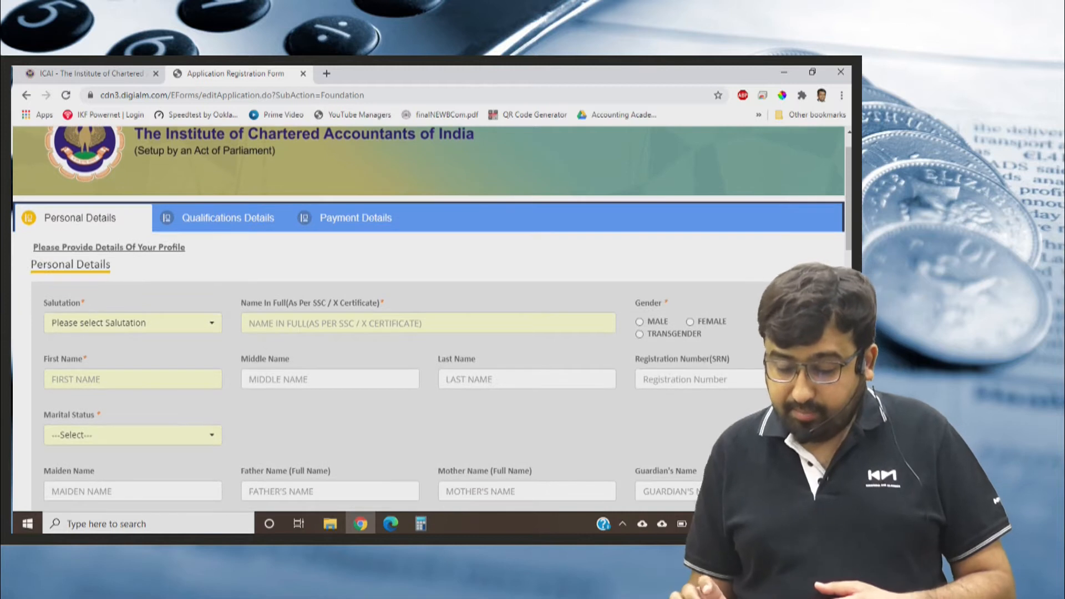
{"action": "scroll", "coordinate": [431, 313], "scroll_direction": "down", "scroll_amount": 2}
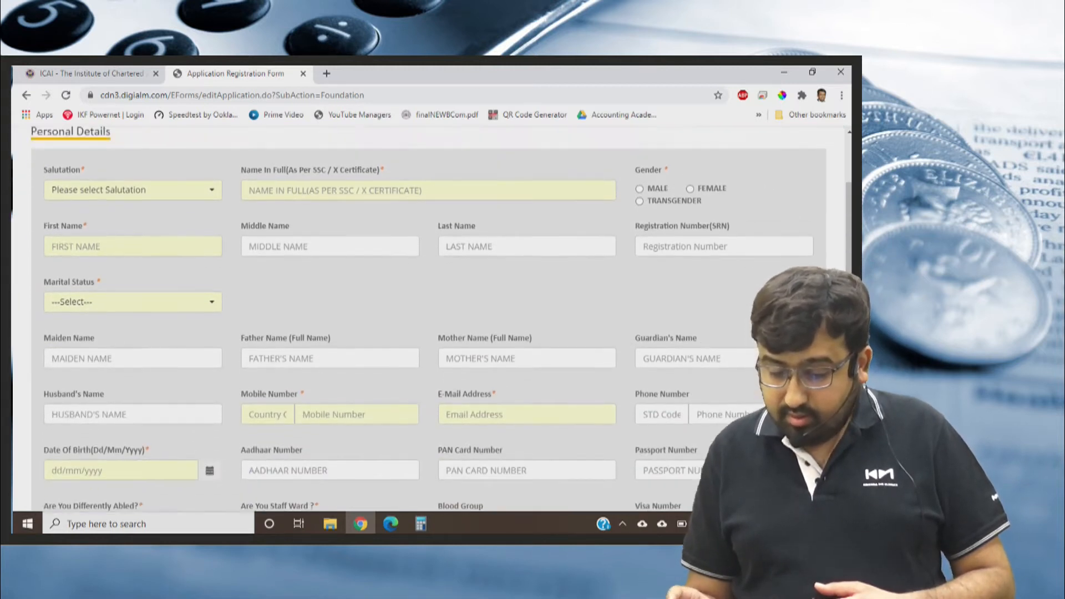
{"action": "scroll", "coordinate": [432, 315], "scroll_direction": "up", "scroll_amount": 2}
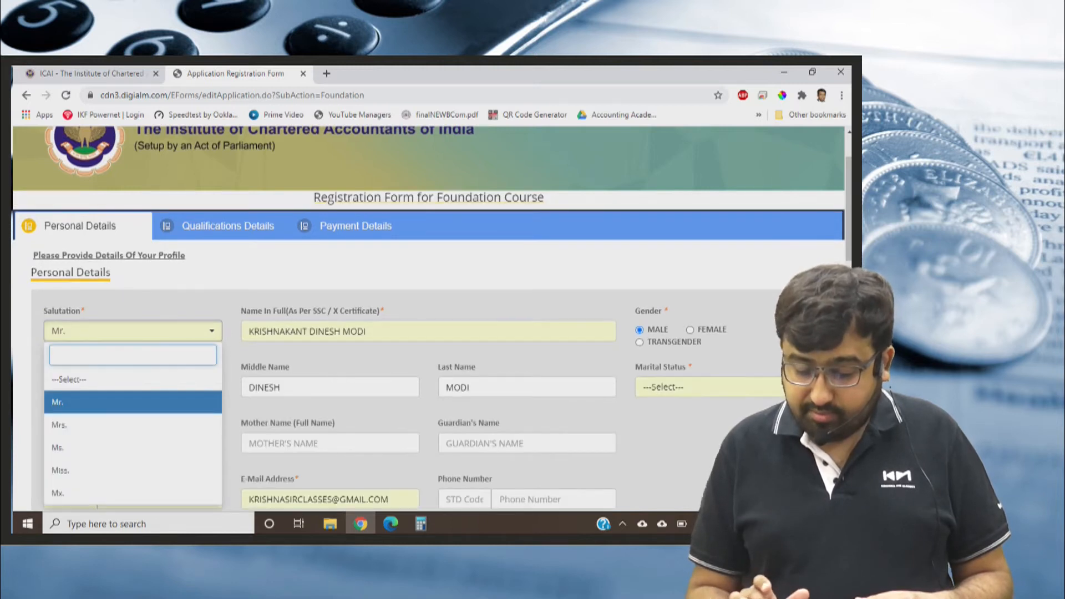
{"action": "key", "text": "Escape"}
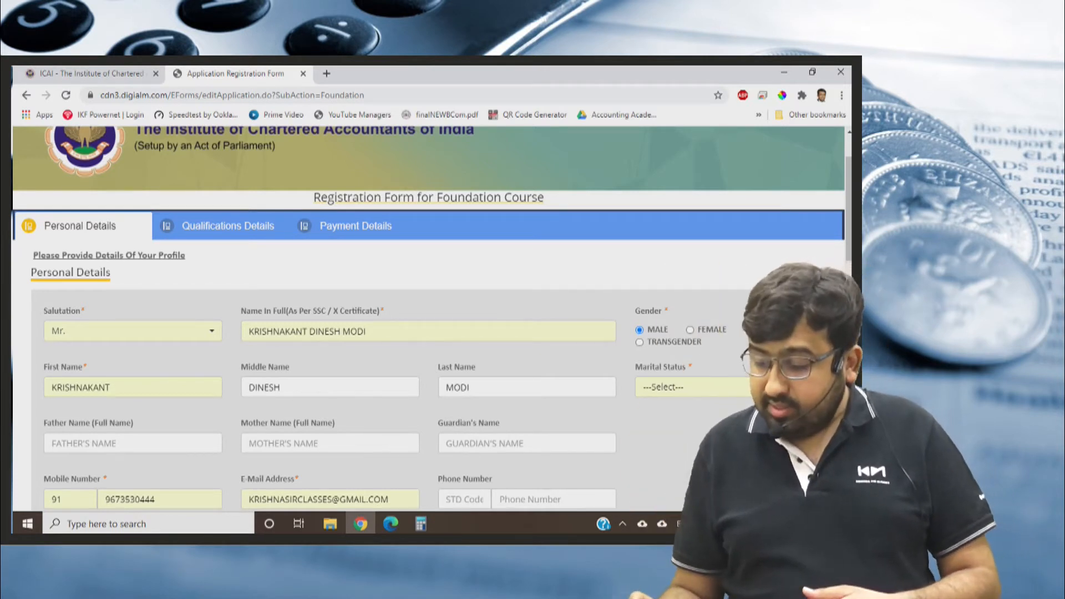
Set the marital status to MARRIED in the Foundation form's Personal Details.
{"action": "scroll", "coordinate": [431, 361], "scroll_direction": "down", "scroll_amount": 1}
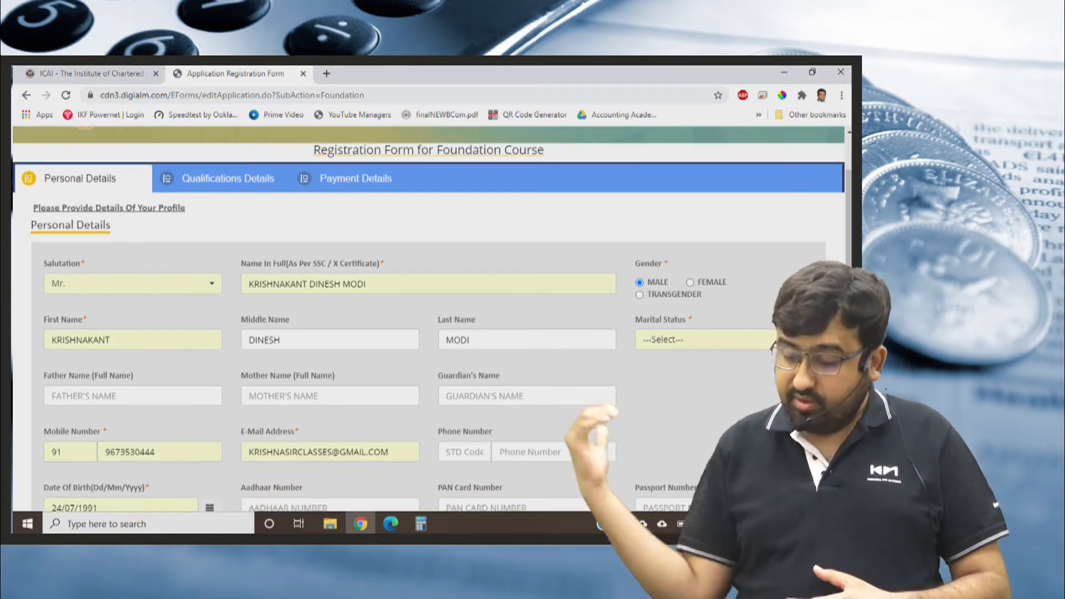
{"action": "left_click", "coordinate": [724, 340]}
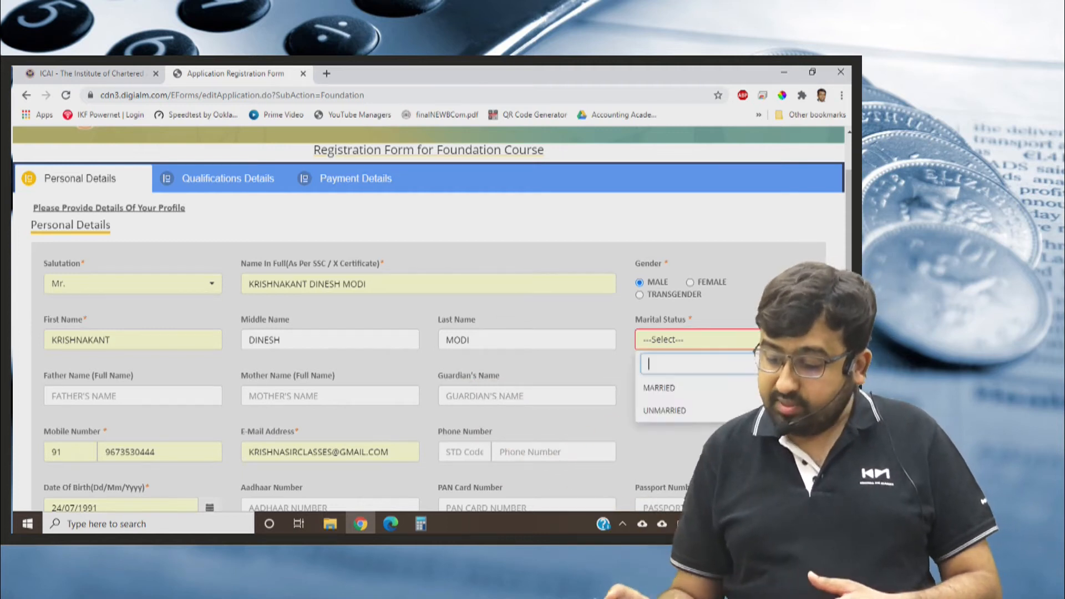
{"action": "left_click", "coordinate": [716, 387]}
{"action": "scroll", "coordinate": [427, 319], "scroll_direction": "down", "scroll_amount": 1}
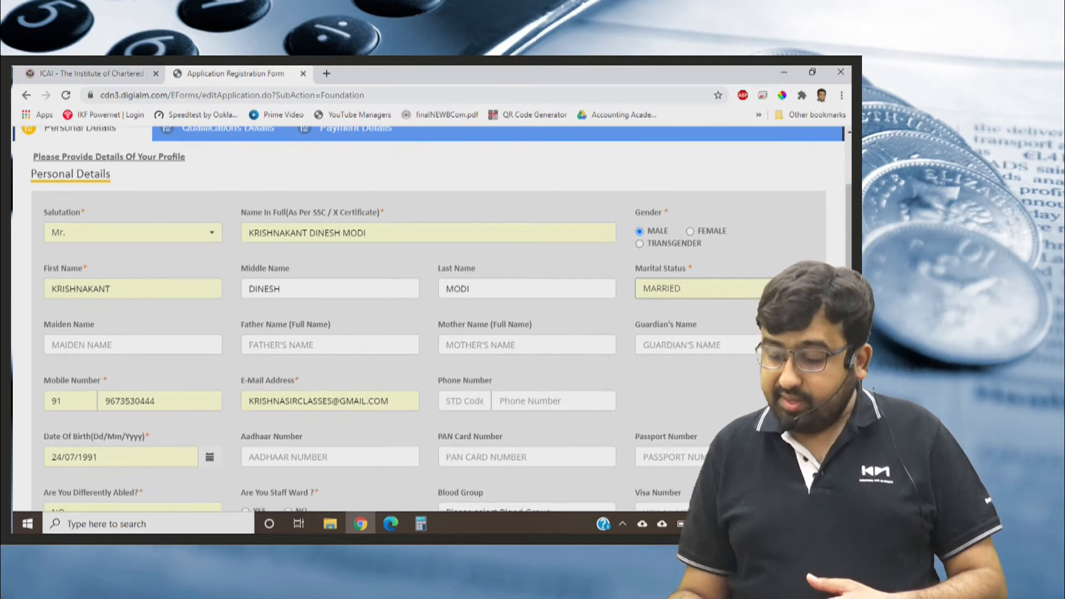
{"action": "scroll", "coordinate": [427, 319], "scroll_direction": "down", "scroll_amount": 1}
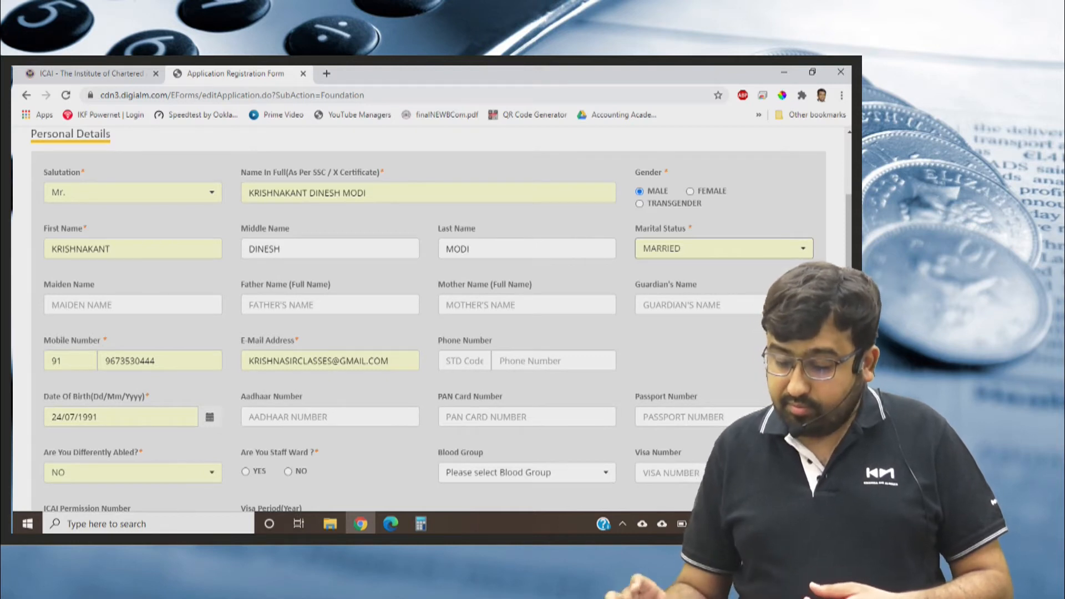
Answer NO to the staff ward question in the Personal Details section.
{"action": "scroll", "coordinate": [427, 319], "scroll_direction": "down", "scroll_amount": 1}
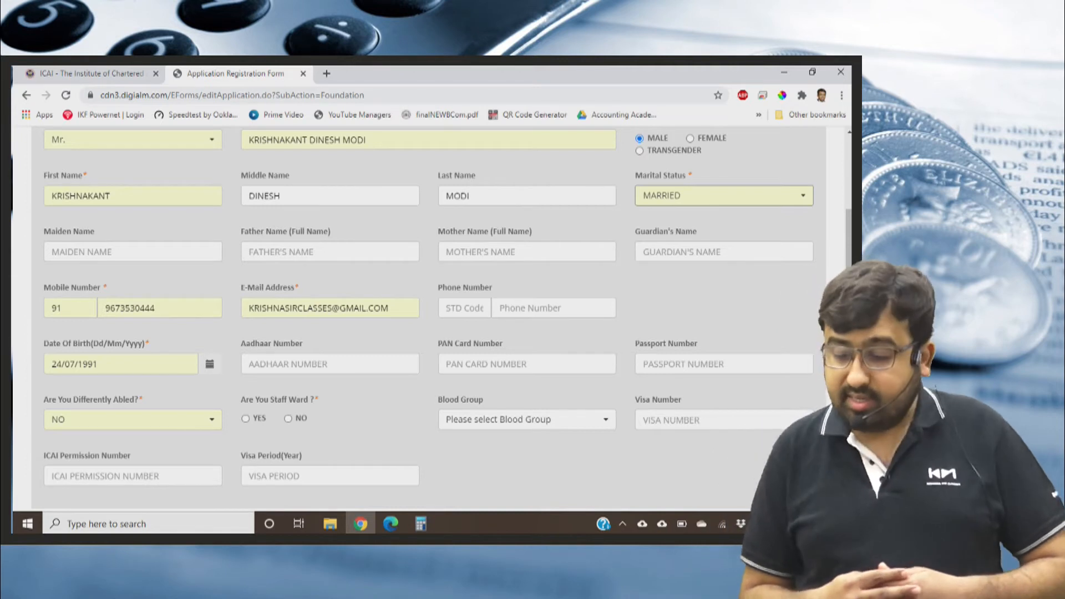
{"action": "scroll", "coordinate": [427, 319], "scroll_direction": "down", "scroll_amount": 1}
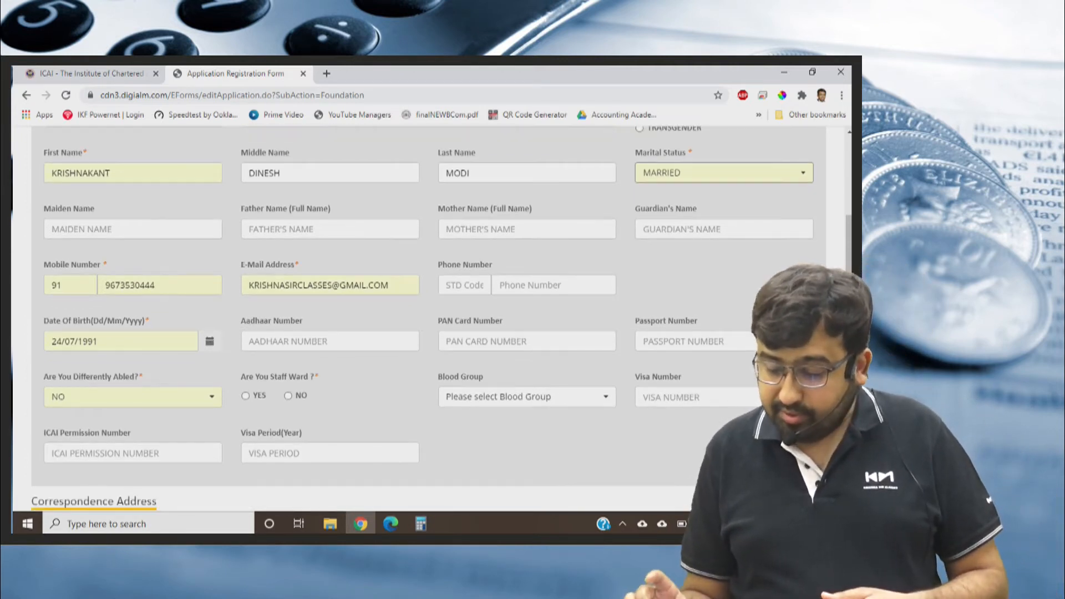
{"action": "scroll", "coordinate": [428, 319], "scroll_direction": "down", "scroll_amount": 2}
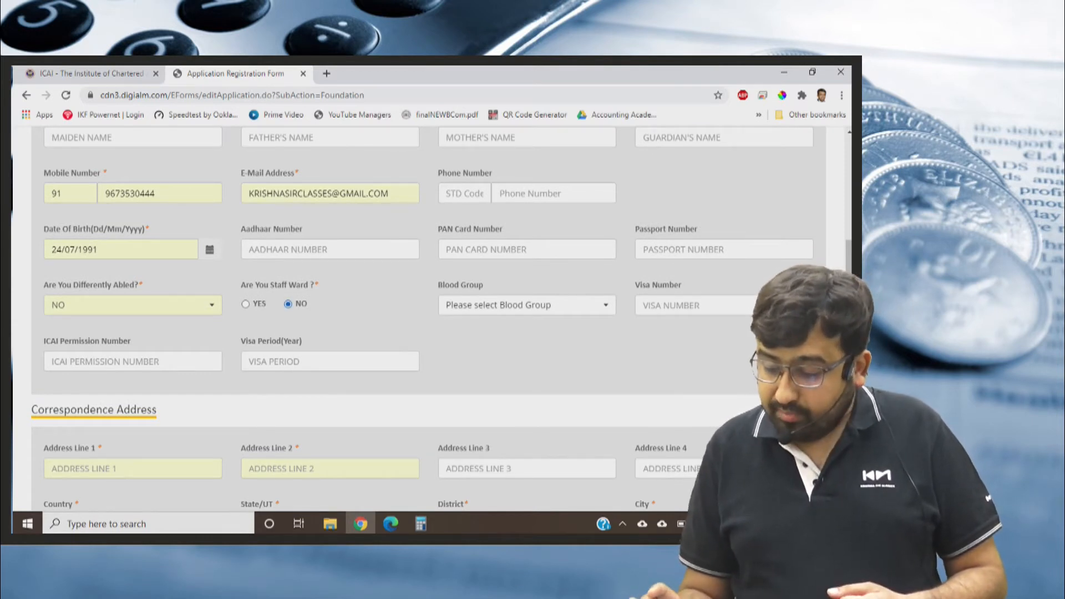
{"action": "scroll", "coordinate": [428, 319], "scroll_direction": "down", "scroll_amount": 1}
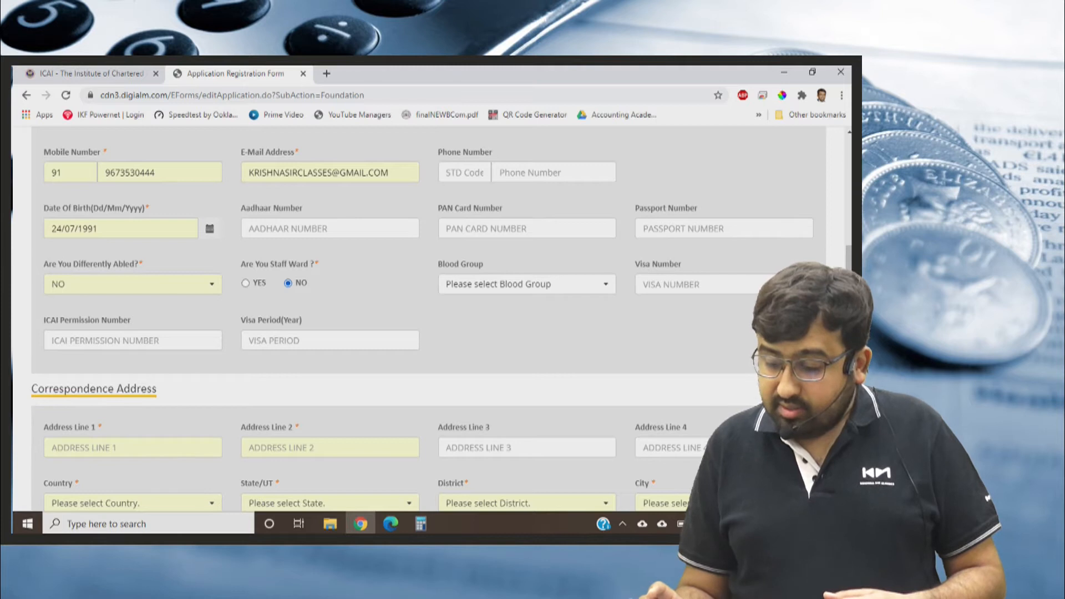
Fill in Address Line 1 and Address Line 2 of the correspondence address with the applicant's flat and building details.
{"action": "scroll", "coordinate": [427, 319], "scroll_direction": "down", "scroll_amount": 2}
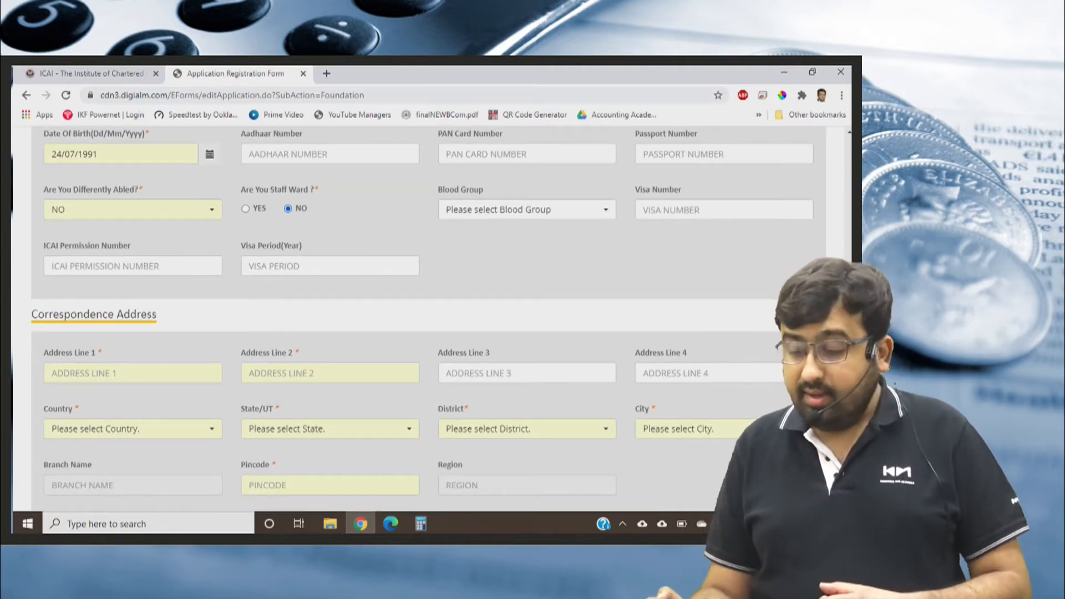
{"action": "scroll", "coordinate": [427, 319], "scroll_direction": "down", "scroll_amount": 1}
{"action": "scroll", "coordinate": [427, 319], "scroll_direction": "down", "scroll_amount": 1}
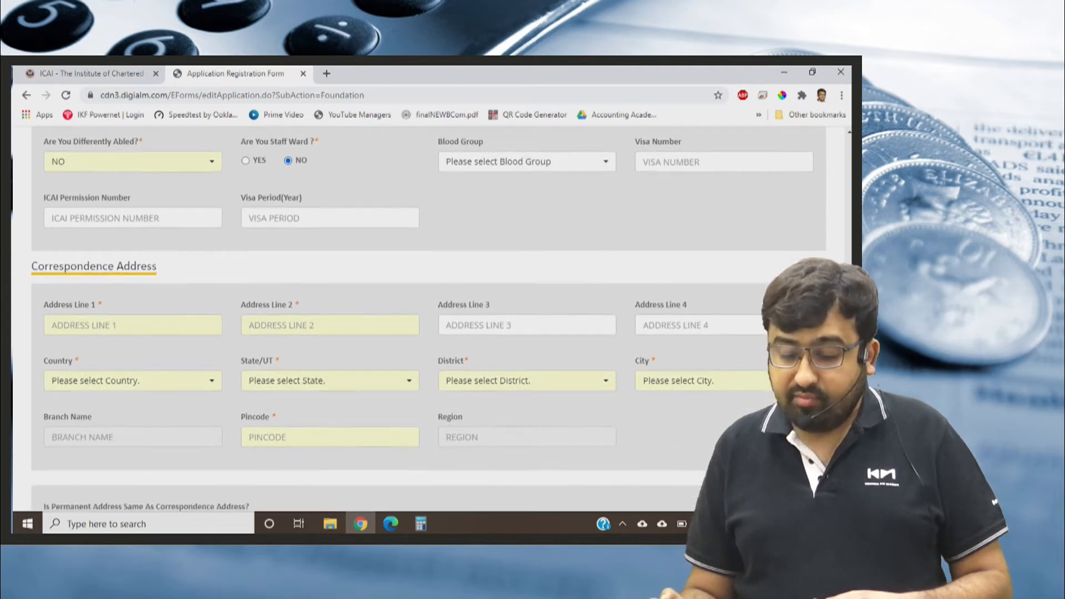
{"action": "left_click", "coordinate": [133, 324]}
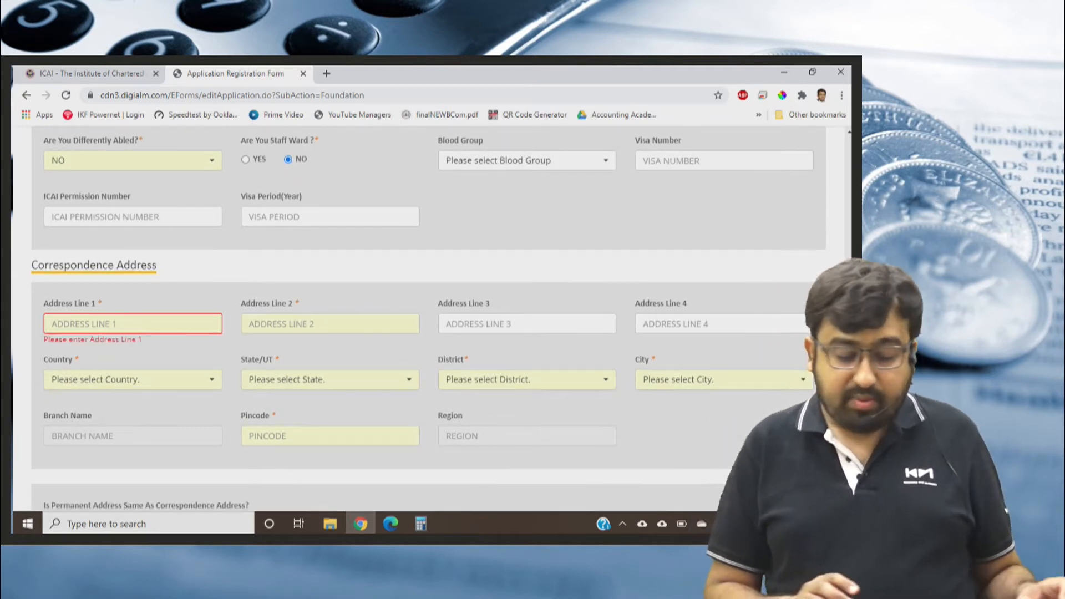
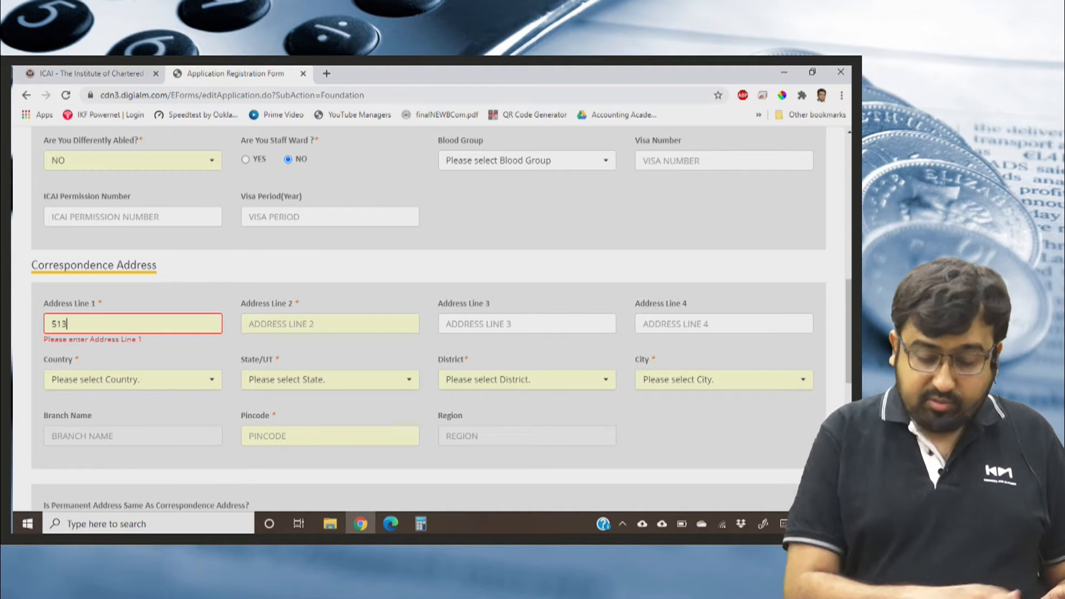
{"action": "key", "text": "Tab"}
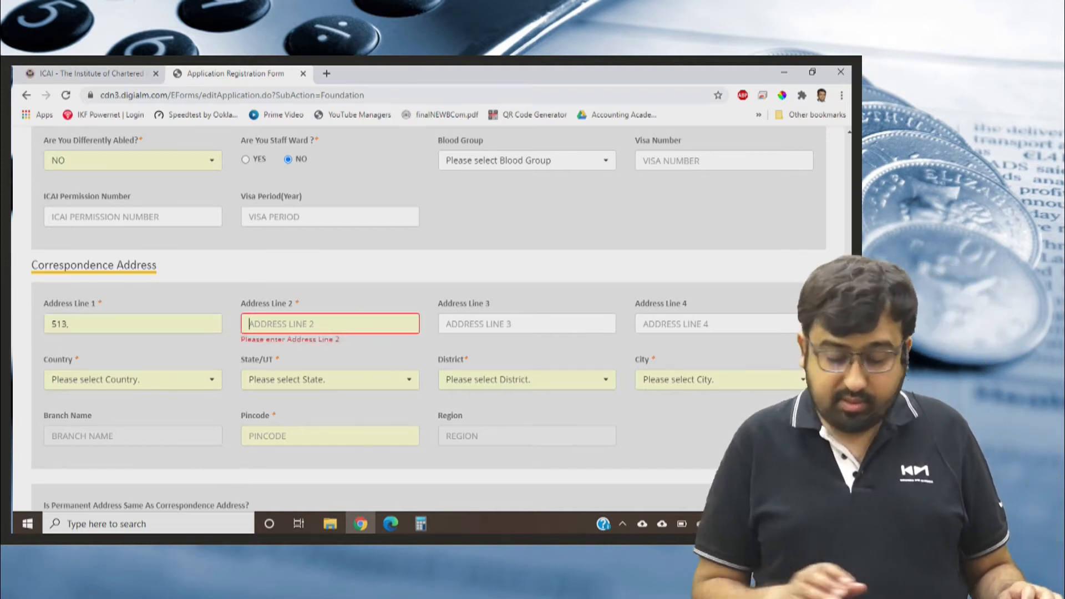
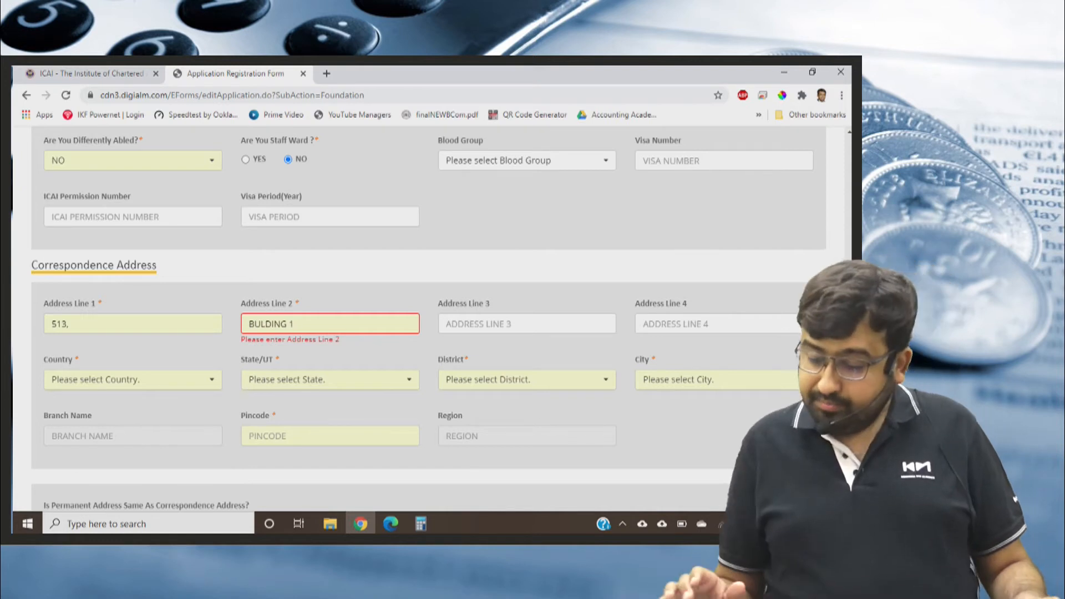
Select INDIA as the country, MAHARASHTRA as the state and the applicant's district for the correspondence address.
{"action": "left_click", "coordinate": [170, 382]}
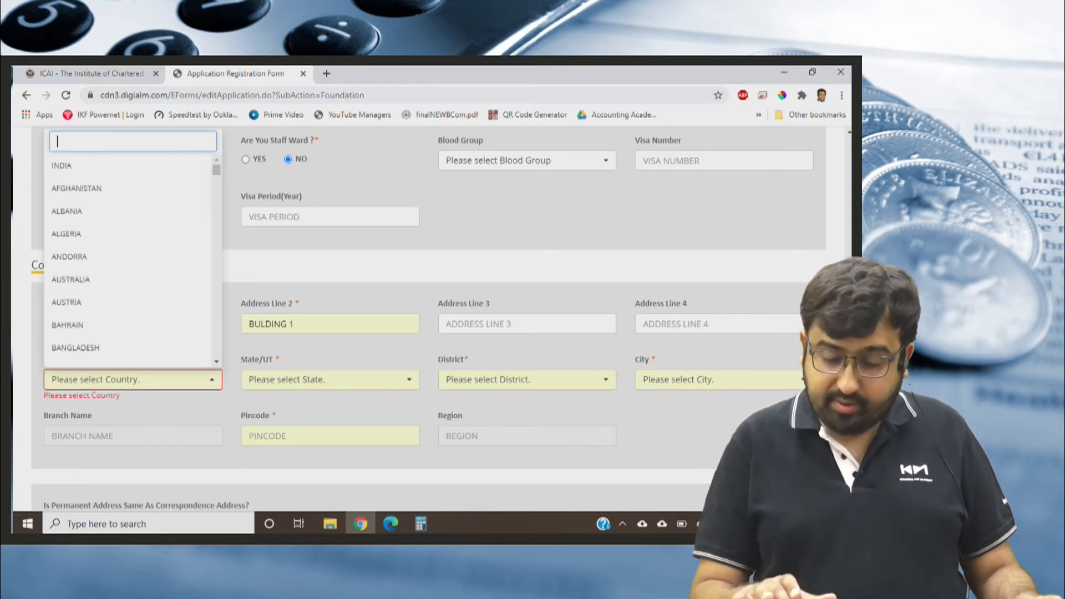
{"action": "left_click", "coordinate": [62, 166]}
{"action": "left_click", "coordinate": [339, 380]}
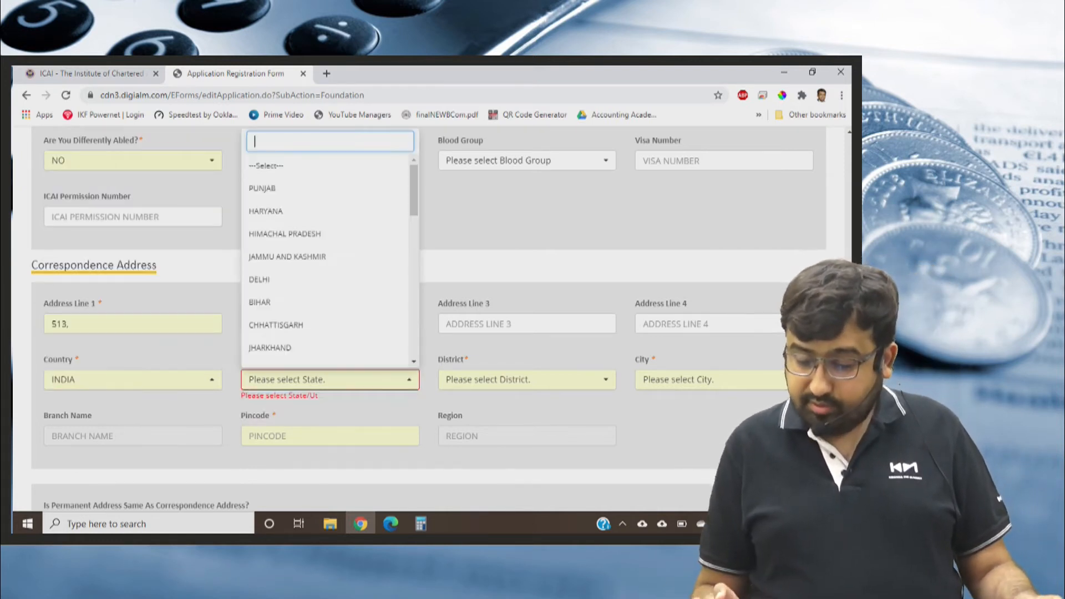
{"action": "type", "text": "maha"}
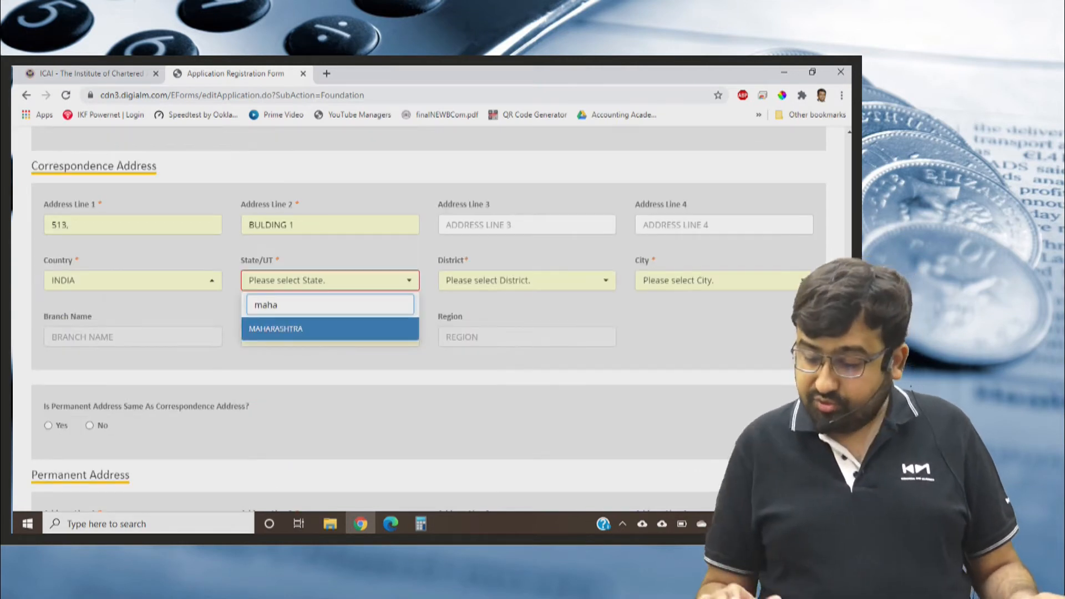
{"action": "key", "text": "Return"}
{"action": "key", "text": "Tab"}
{"action": "type", "text": "na"}
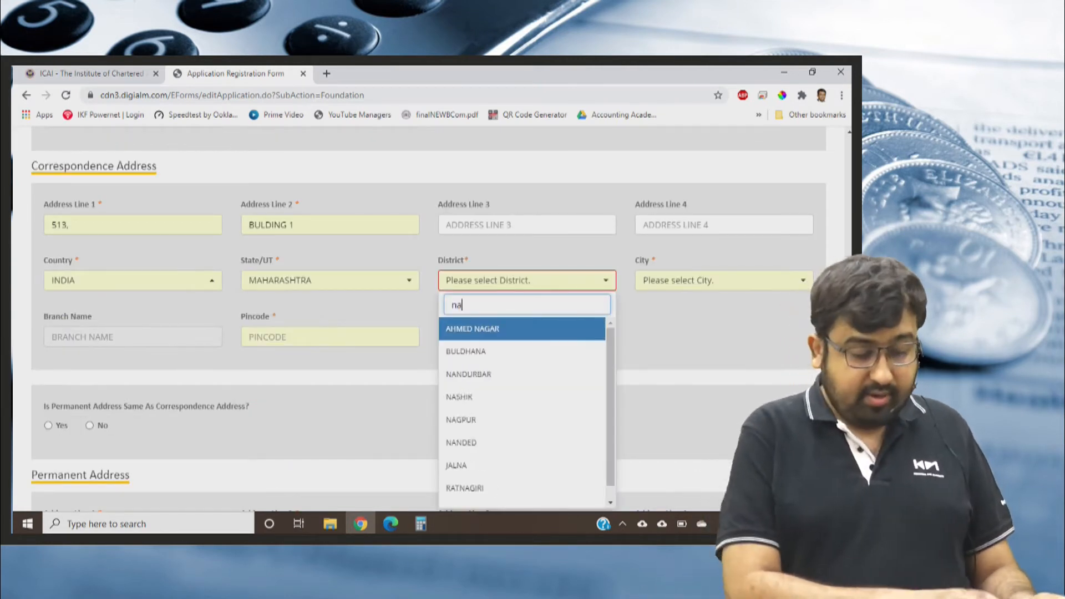
{"action": "type", "text": "gp"}
{"action": "key", "text": "Return"}
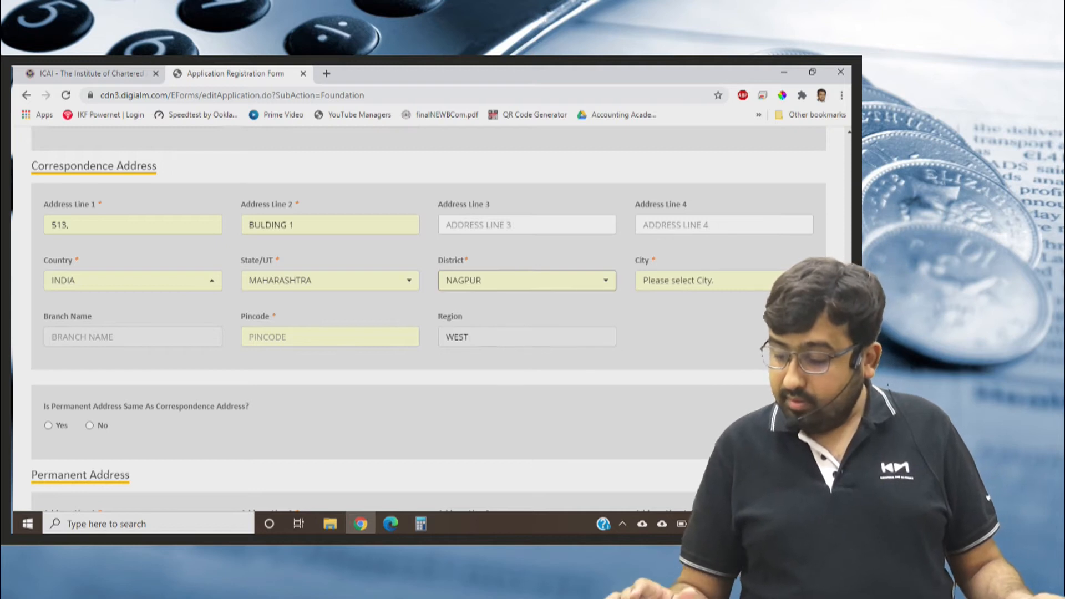
Select the applicant's city and enter the postal pincode for the correspondence address.
{"action": "key", "text": "Tab"}
{"action": "type", "text": "nagpyu"}
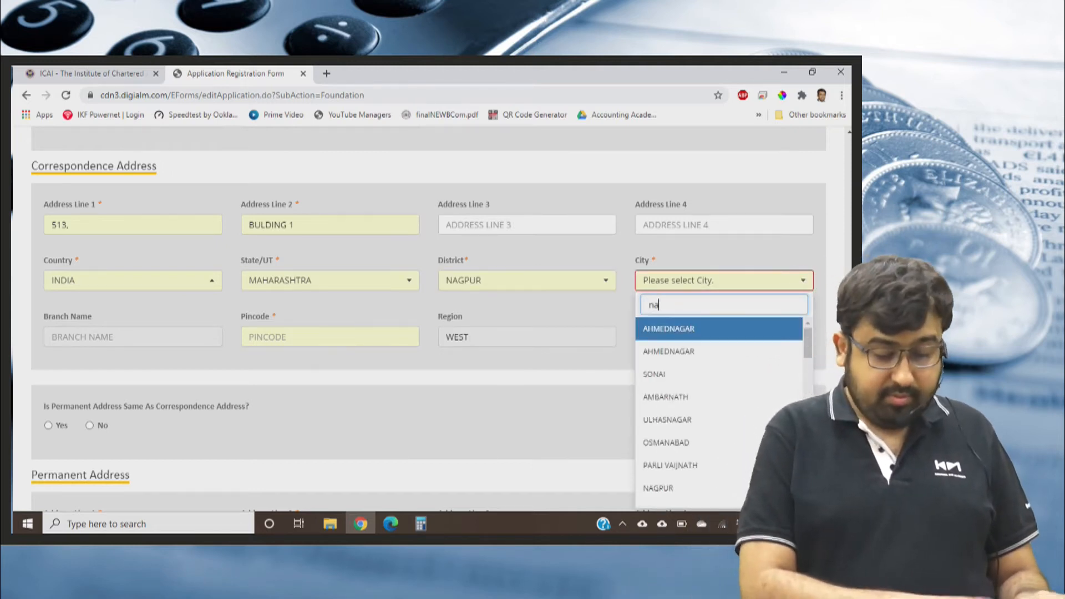
{"action": "key", "text": "BackSpace"}
{"action": "key", "text": "BackSpace"}
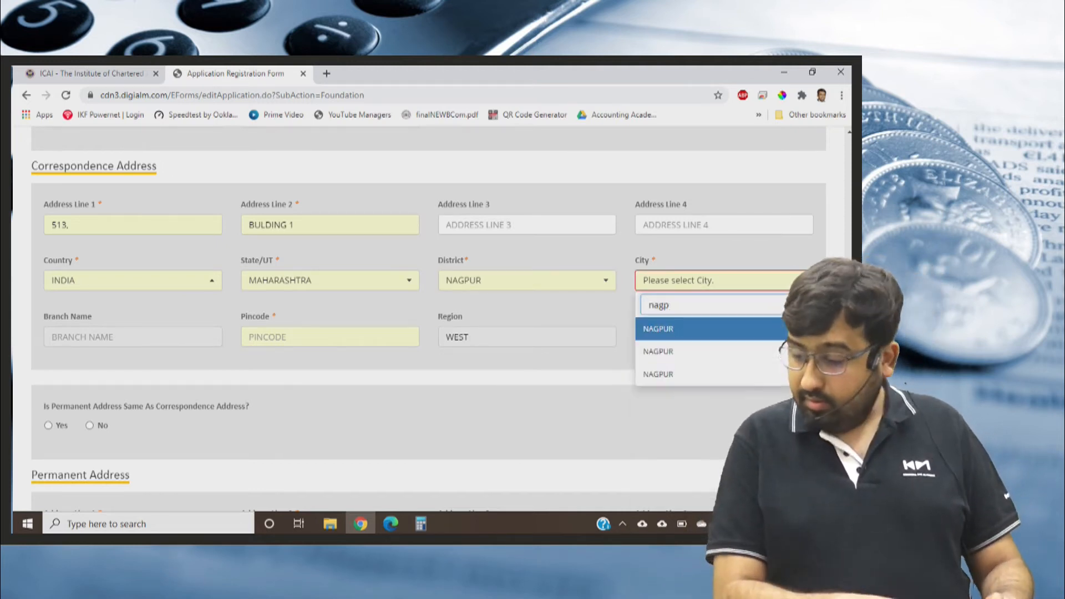
{"action": "key", "text": "Return"}
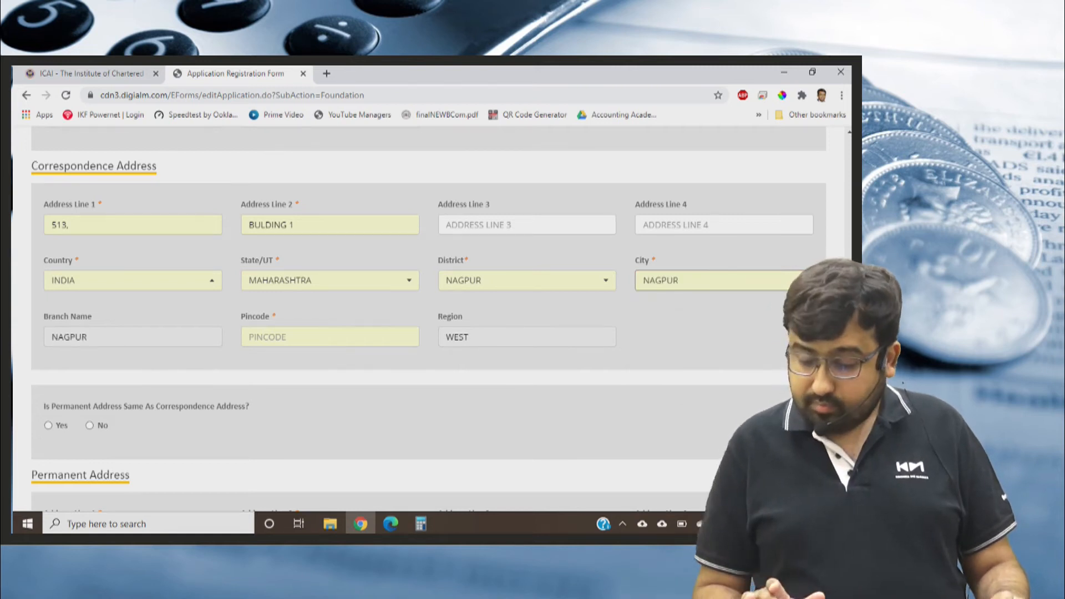
{"action": "key", "text": "Tab"}
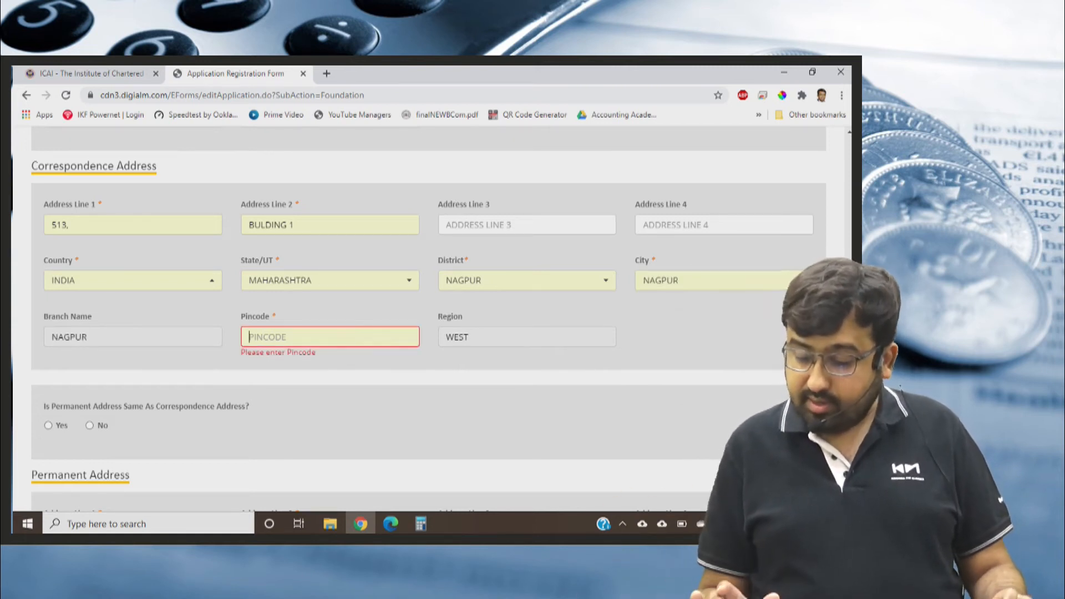
{"action": "type", "text": "440018"}
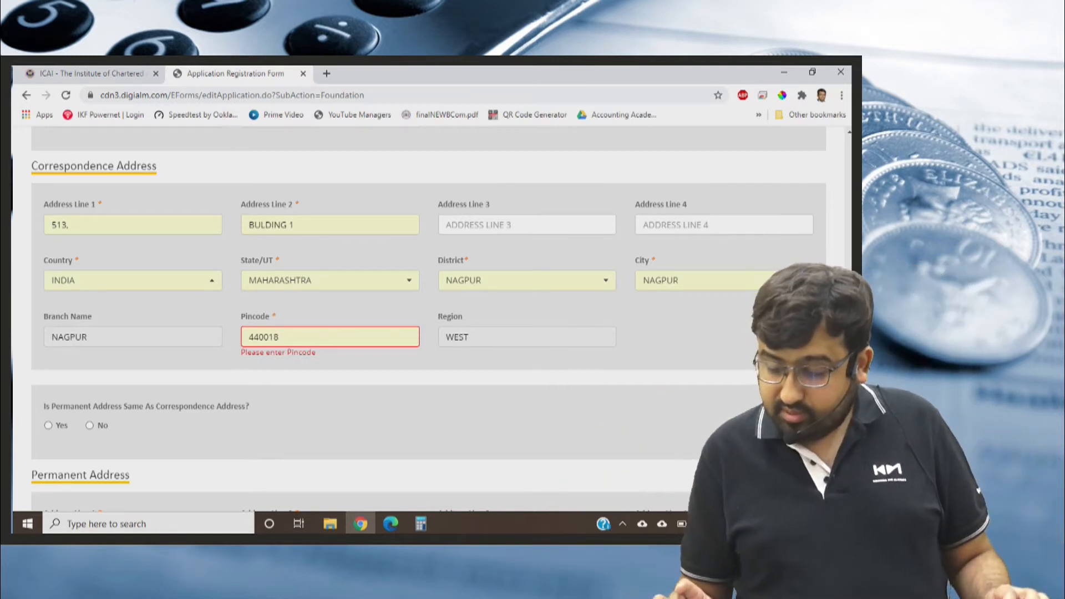
{"action": "key", "text": "Tab"}
Mark the permanent address as the same as the correspondence address.
{"action": "scroll", "coordinate": [427, 316], "scroll_direction": "down", "scroll_amount": 1}
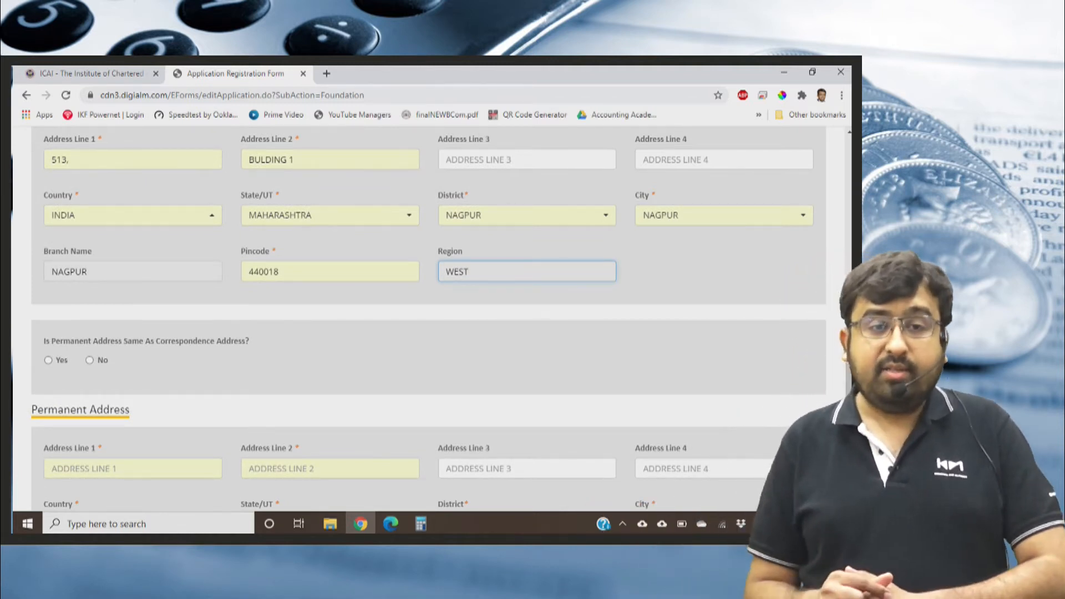
{"action": "left_click", "coordinate": [48, 360]}
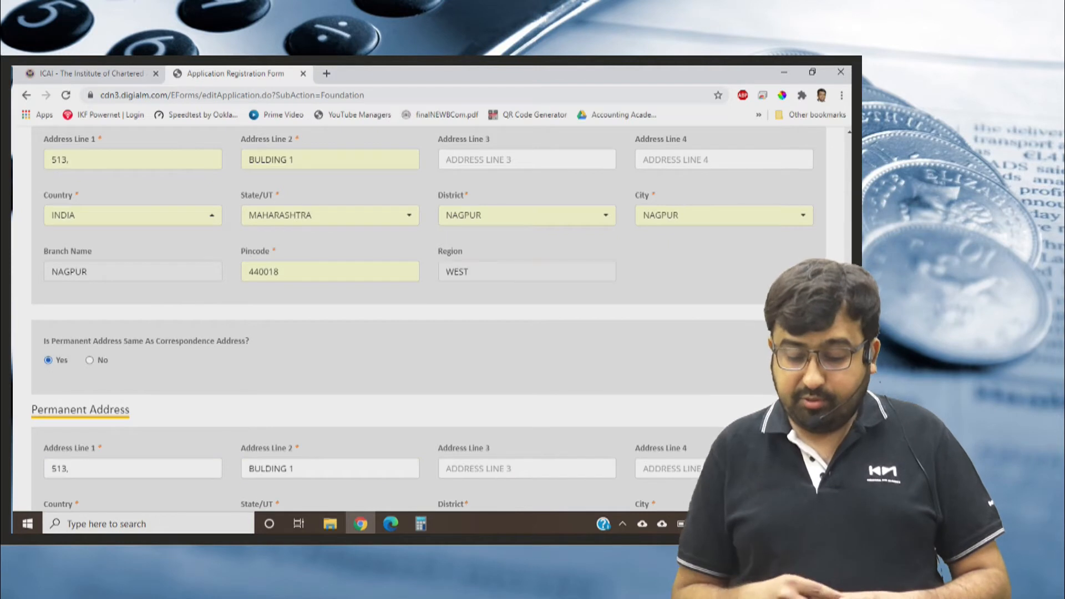
{"action": "scroll", "coordinate": [422, 319], "scroll_direction": "down", "scroll_amount": 2}
{"action": "scroll", "coordinate": [422, 319], "scroll_direction": "down", "scroll_amount": 3}
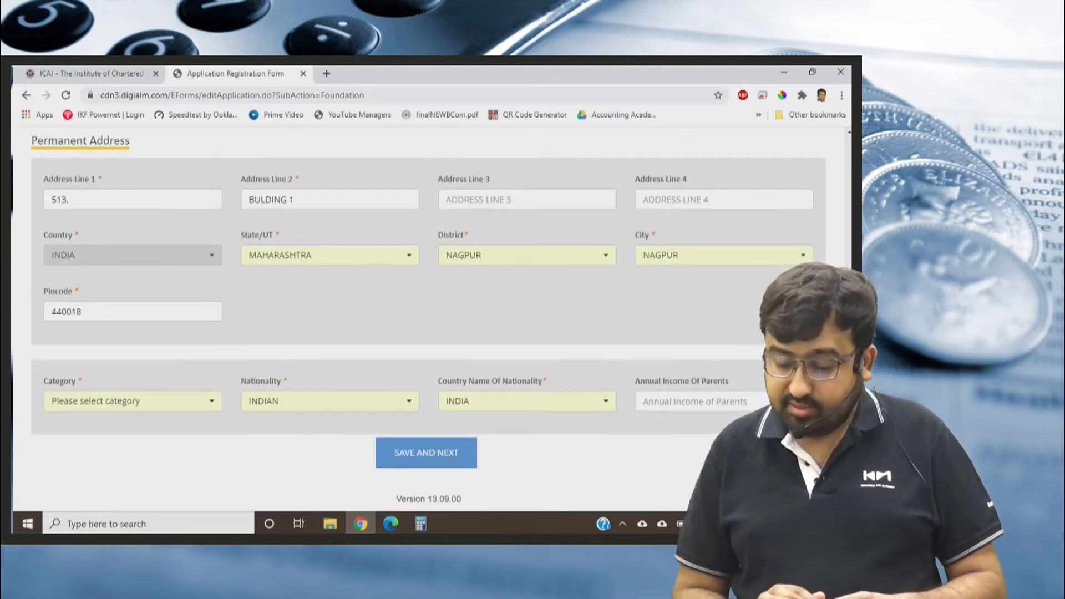
Set the category to GENERAL, leave the parents' annual income blank, and try to save the personal details.
{"action": "left_click", "coordinate": [132, 402]}
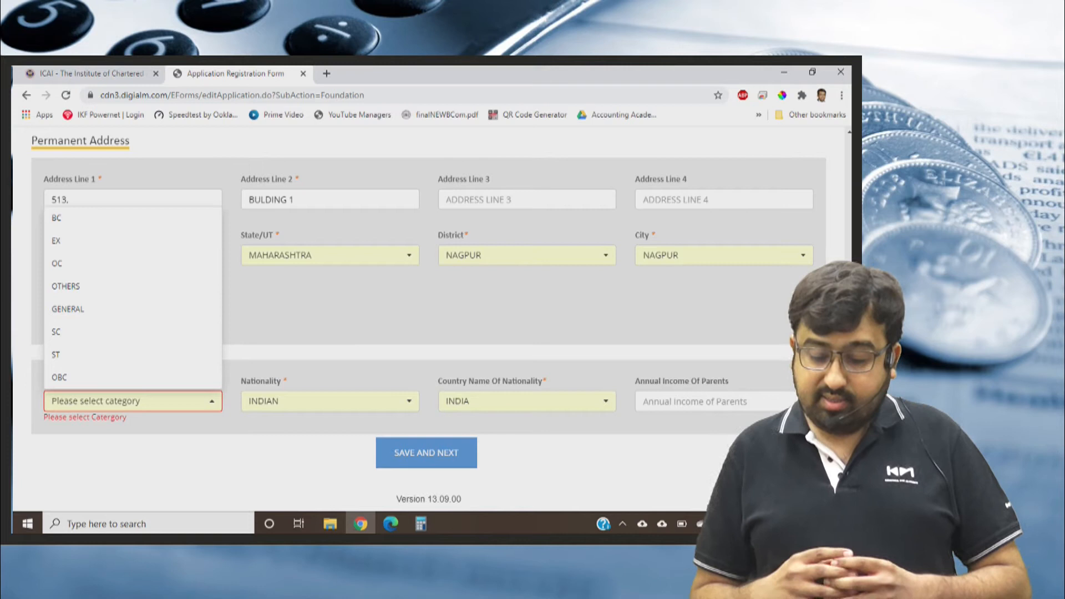
{"action": "scroll", "coordinate": [133, 309], "scroll_direction": "up", "scroll_amount": 1}
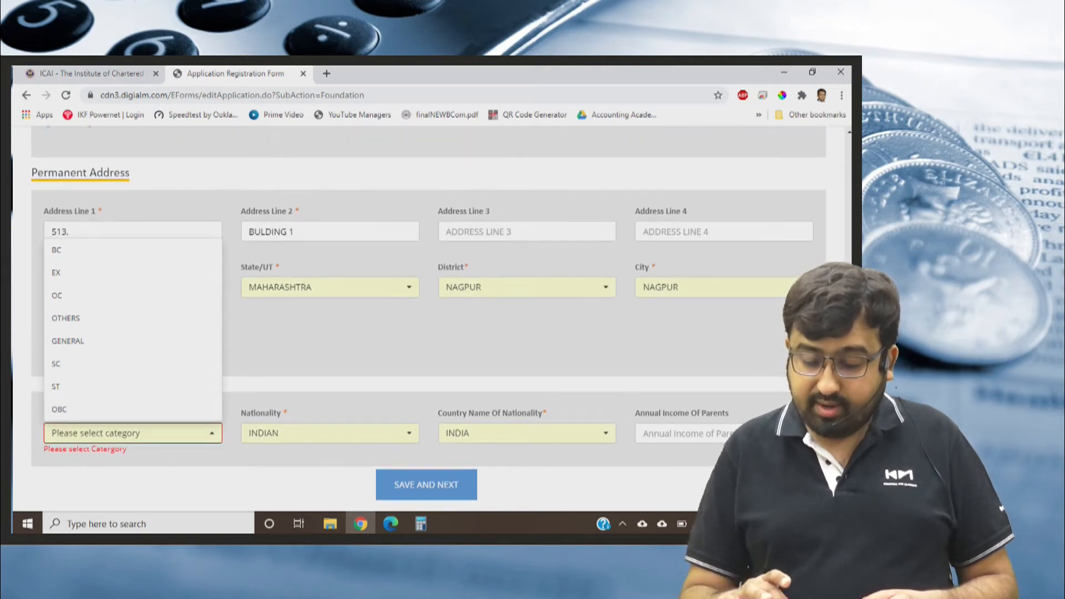
{"action": "left_click", "coordinate": [68, 341]}
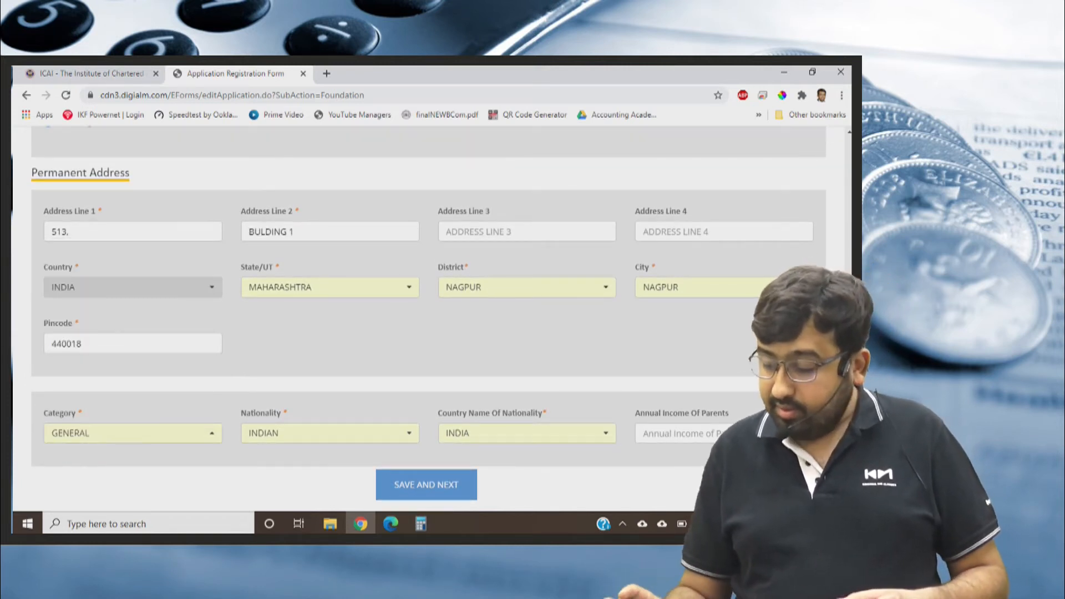
{"action": "left_click", "coordinate": [688, 433]}
{"action": "scroll", "coordinate": [688, 433], "scroll_direction": "down", "scroll_amount": 1}
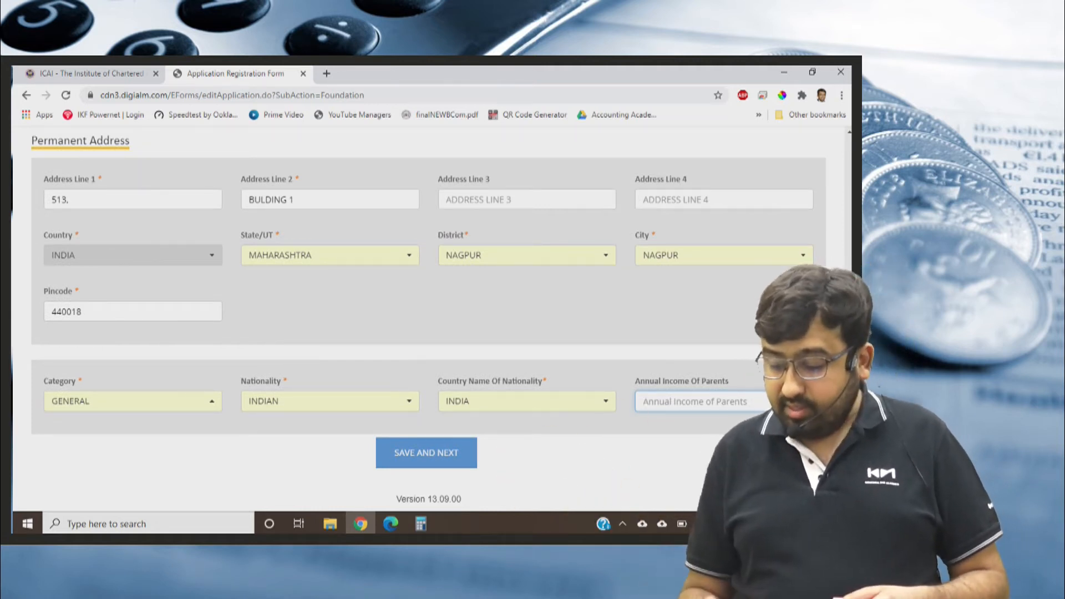
{"action": "left_click", "coordinate": [426, 453]}
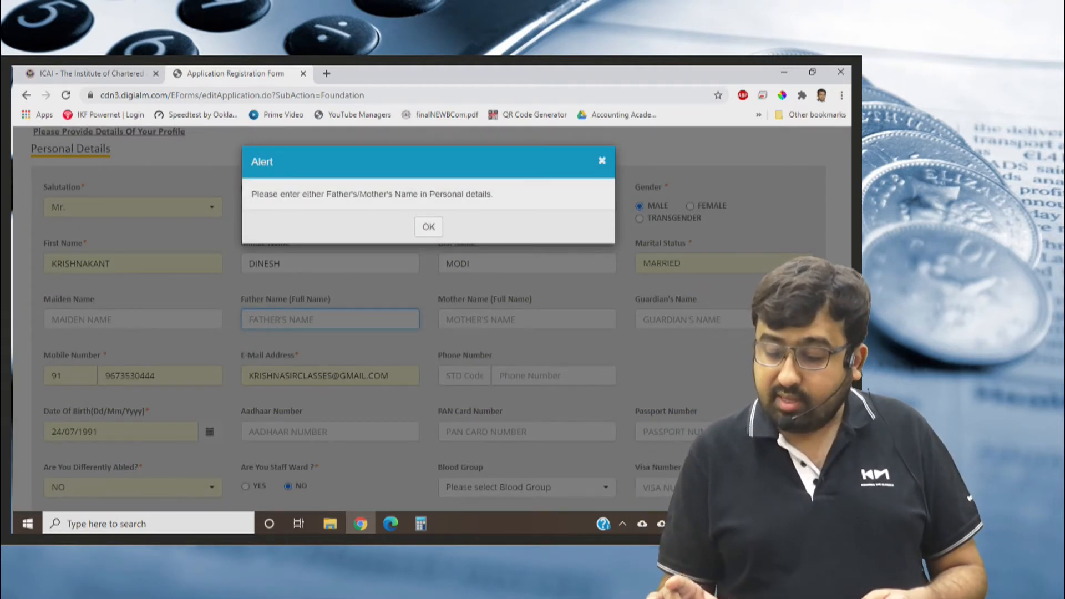
{"action": "left_click", "coordinate": [428, 227]}
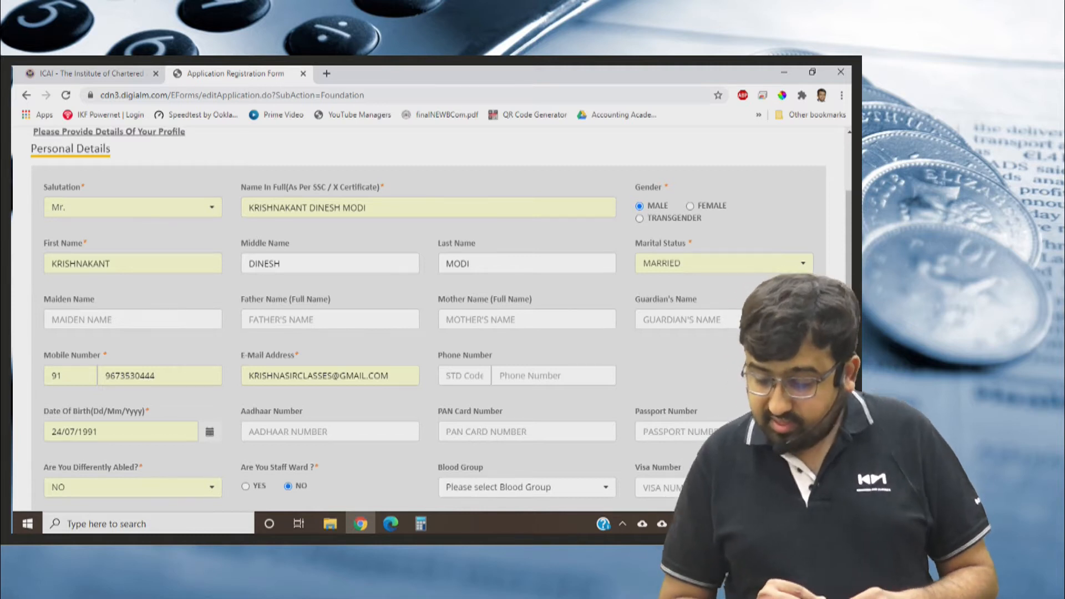
Enter the father's and mother's names in Personal Details, then save the section and continue to Qualifications Details.
{"action": "left_click", "coordinate": [331, 319]}
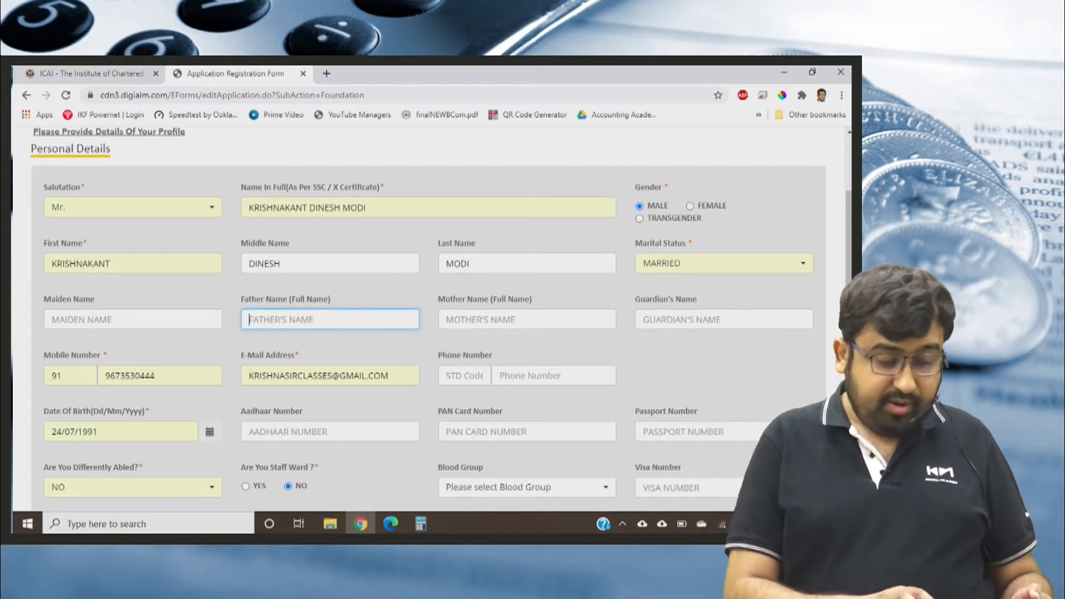
{"action": "type", "text": "DINESH"}
{"action": "key", "text": "Tab"}
{"action": "type", "text": "LATA"}
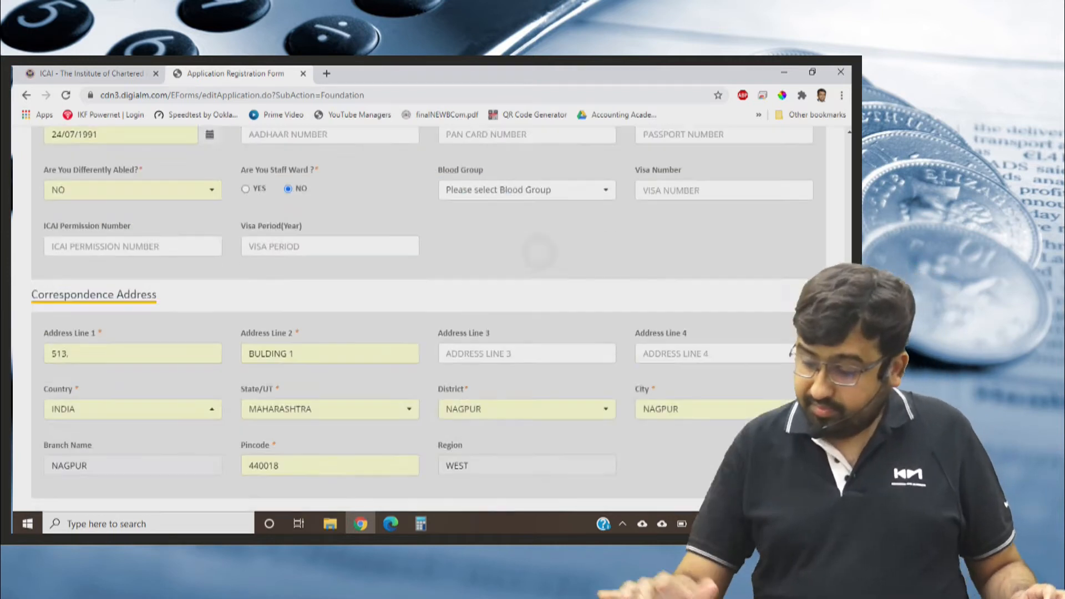
{"action": "scroll", "coordinate": [539, 252], "scroll_direction": "down", "scroll_amount": 7}
{"action": "left_click", "coordinate": [426, 452]}
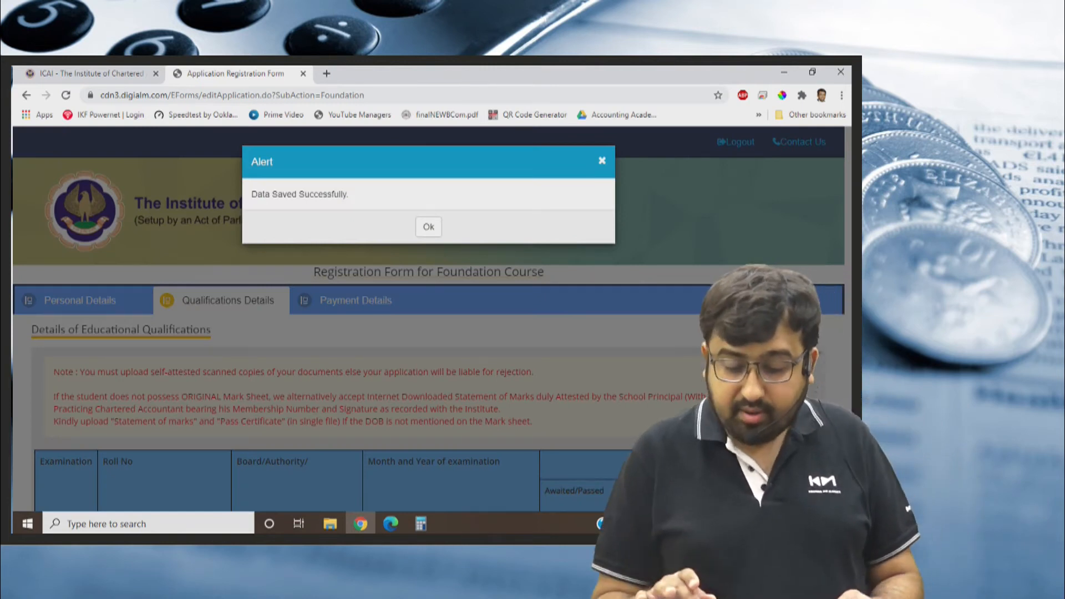
{"action": "left_click", "coordinate": [429, 227]}
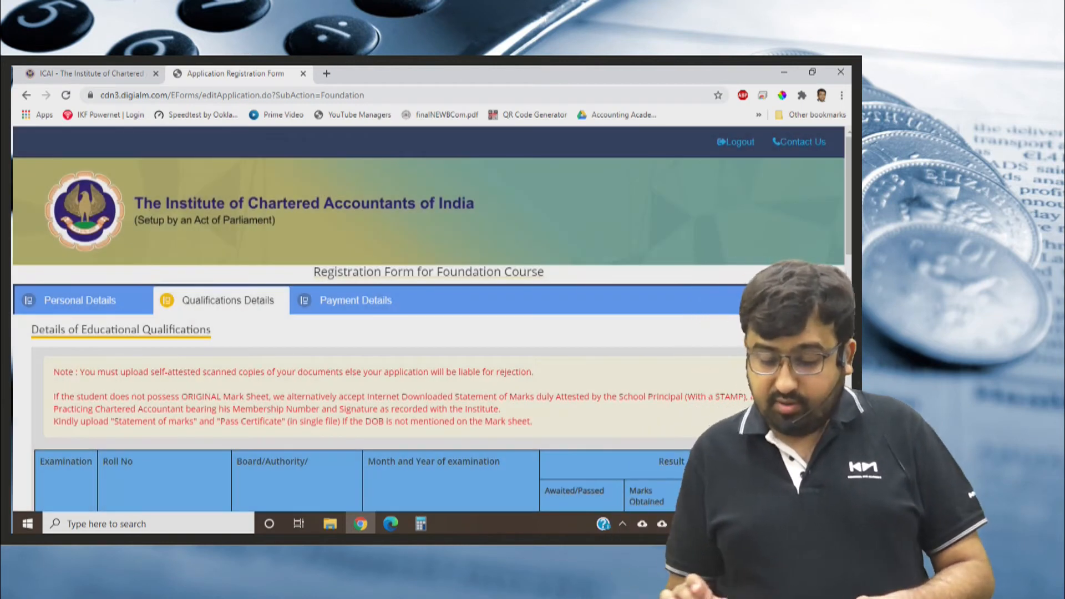
Examine the educational qualifications table, including the columns for the Class X, Class XII and diploma rows.
{"action": "scroll", "coordinate": [428, 319], "scroll_direction": "down", "scroll_amount": 2}
{"action": "scroll", "coordinate": [428, 319], "scroll_direction": "down", "scroll_amount": 3}
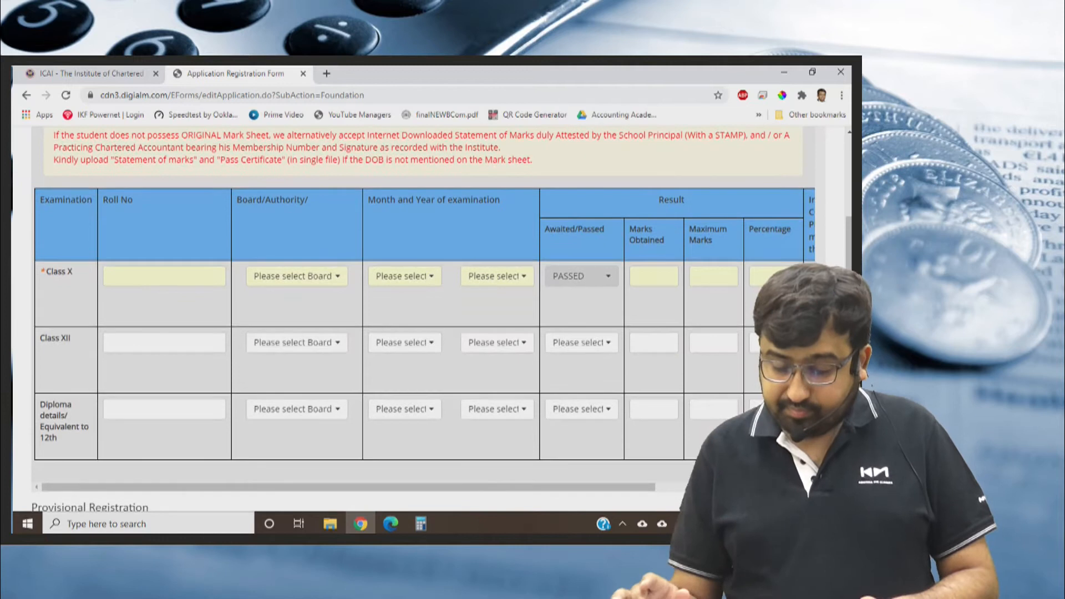
{"action": "scroll", "coordinate": [424, 322], "scroll_direction": "down", "scroll_amount": 1}
{"action": "scroll", "coordinate": [423, 319], "scroll_direction": "up", "scroll_amount": 1}
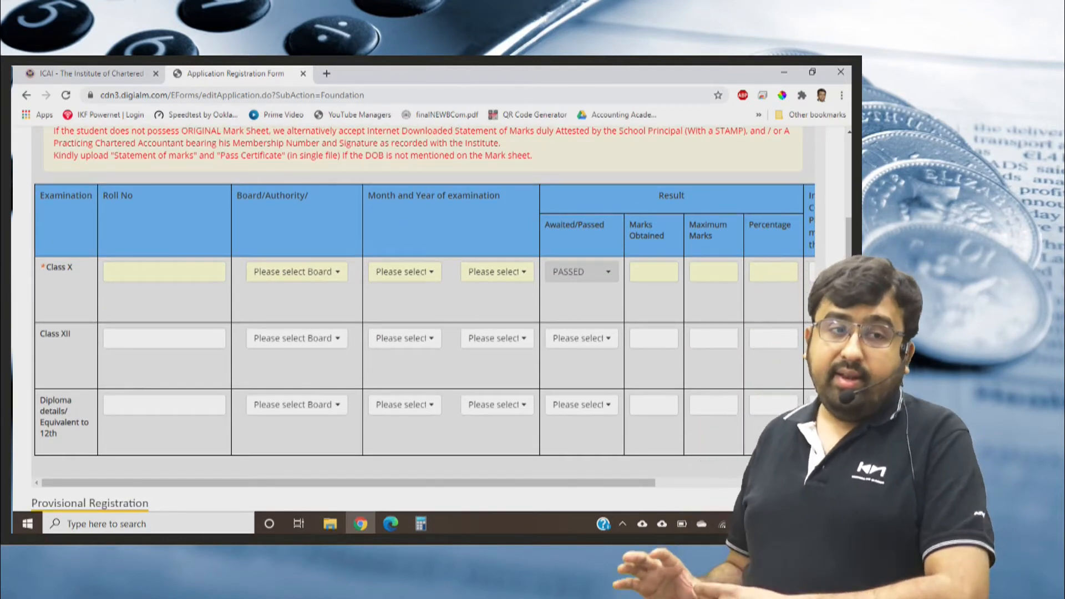
{"action": "scroll", "coordinate": [428, 319], "scroll_direction": "up", "scroll_amount": 5}
{"action": "scroll", "coordinate": [429, 320], "scroll_direction": "up", "scroll_amount": 2}
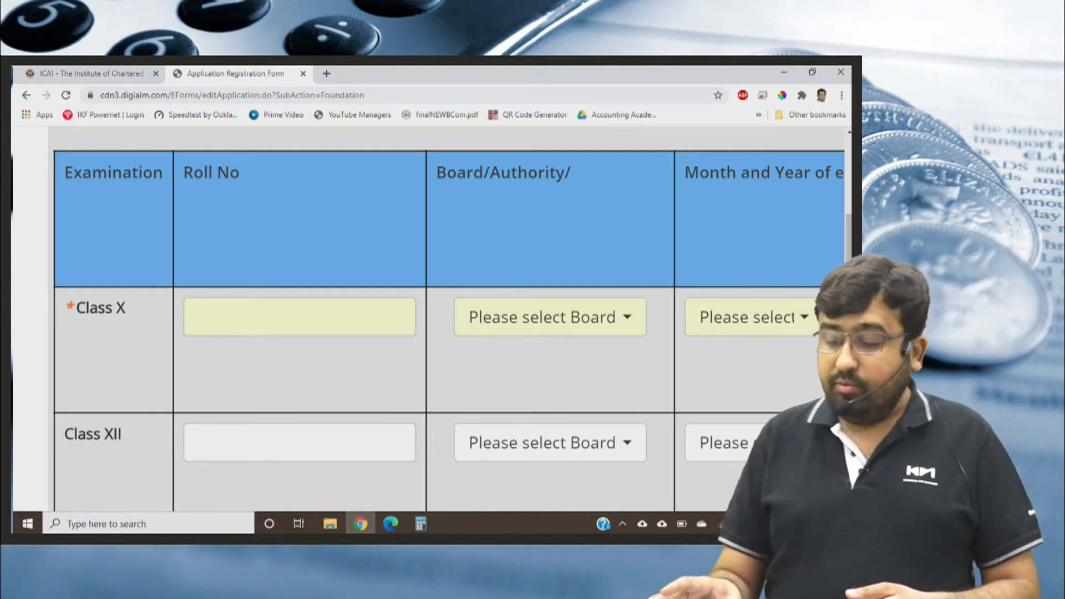
{"action": "key", "text": "ctrl+minus"}
{"action": "key", "text": "ctrl+minus"}
{"action": "key", "text": "ctrl+minus"}
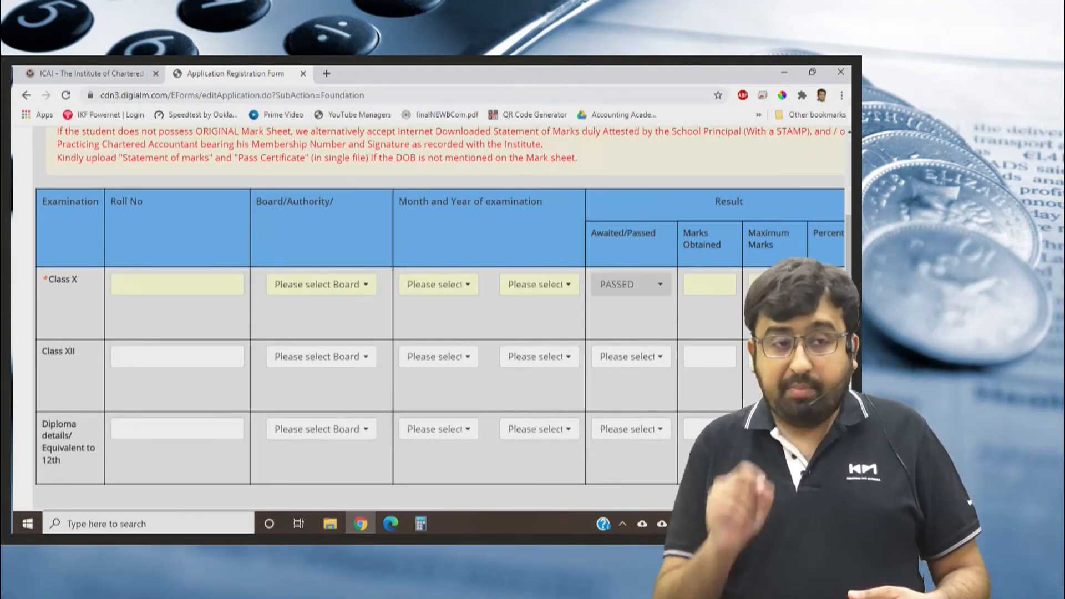
{"action": "key", "text": "ctrl+plus"}
{"action": "key", "text": "ctrl+plus"}
{"action": "key", "text": "ctrl+plus"}
{"action": "key", "text": "ctrl+plus"}
{"action": "key", "text": "ctrl+plus"}
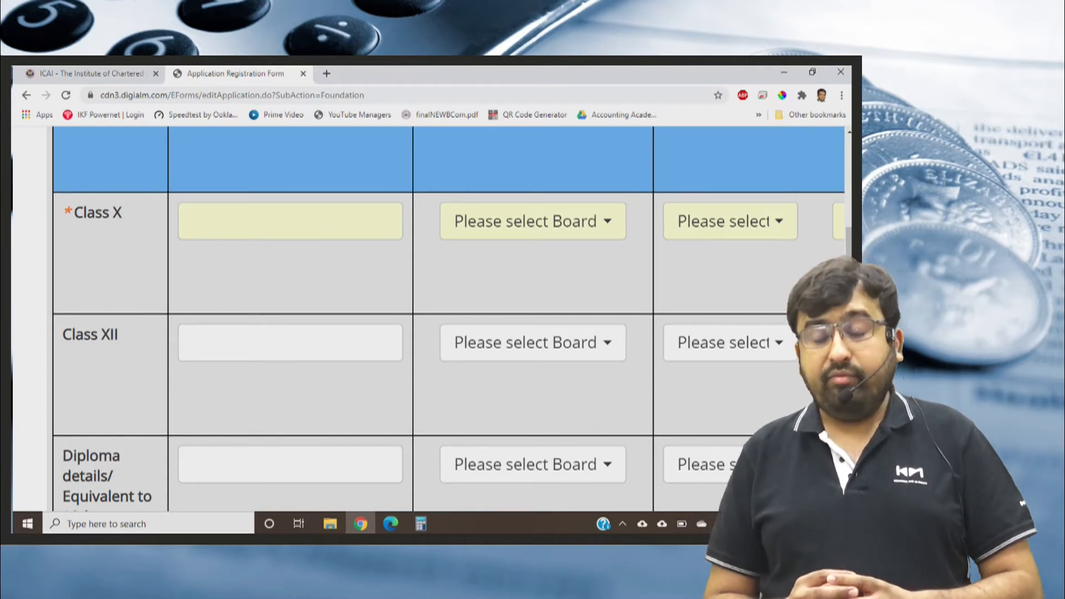
{"action": "scroll", "coordinate": [429, 336], "scroll_direction": "down", "scroll_amount": 5}
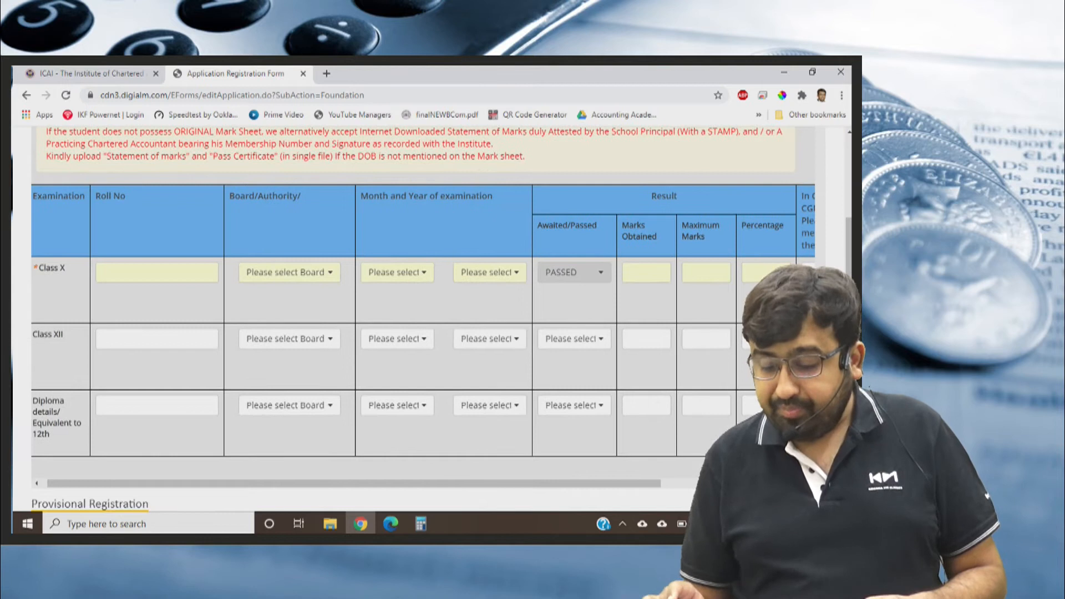
{"action": "scroll", "coordinate": [429, 319], "scroll_direction": "up", "scroll_amount": 3}
{"action": "scroll", "coordinate": [428, 319], "scroll_direction": "down", "scroll_amount": 1}
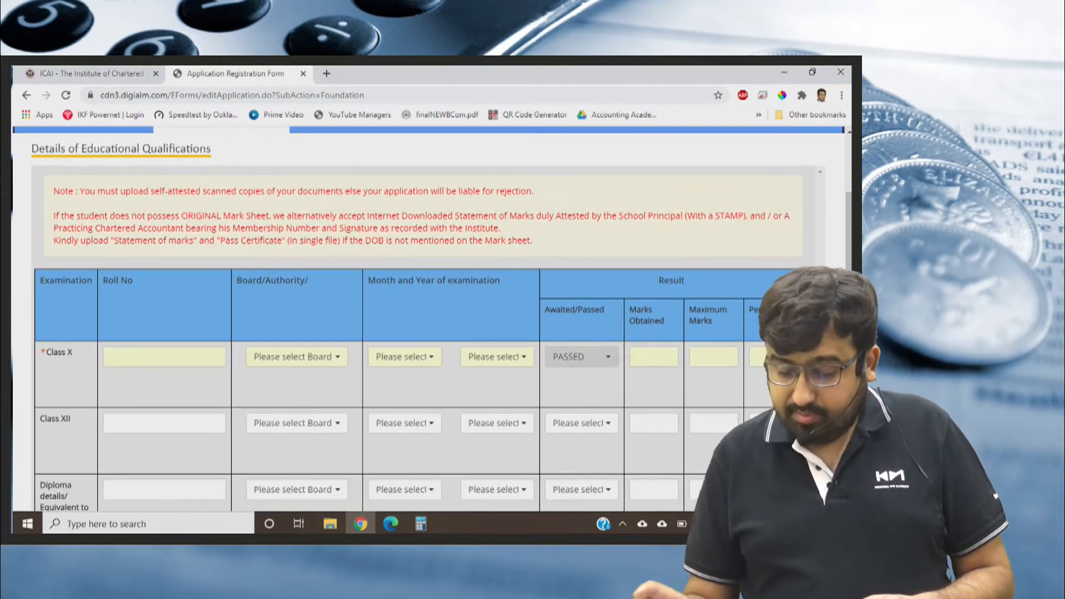
Enter the Class X roll number and choose MAHARASHTRA STATE BOARD OF SEC & HIGH. SEC. EDUCATION as its board.
{"action": "left_click", "coordinate": [164, 357]}
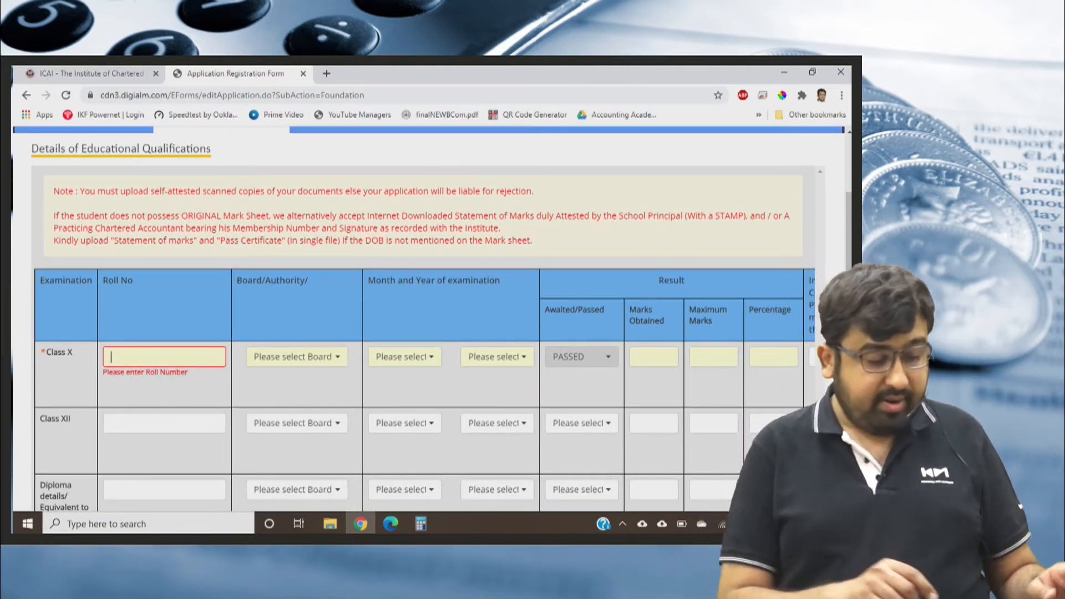
{"action": "type", "text": "12345"}
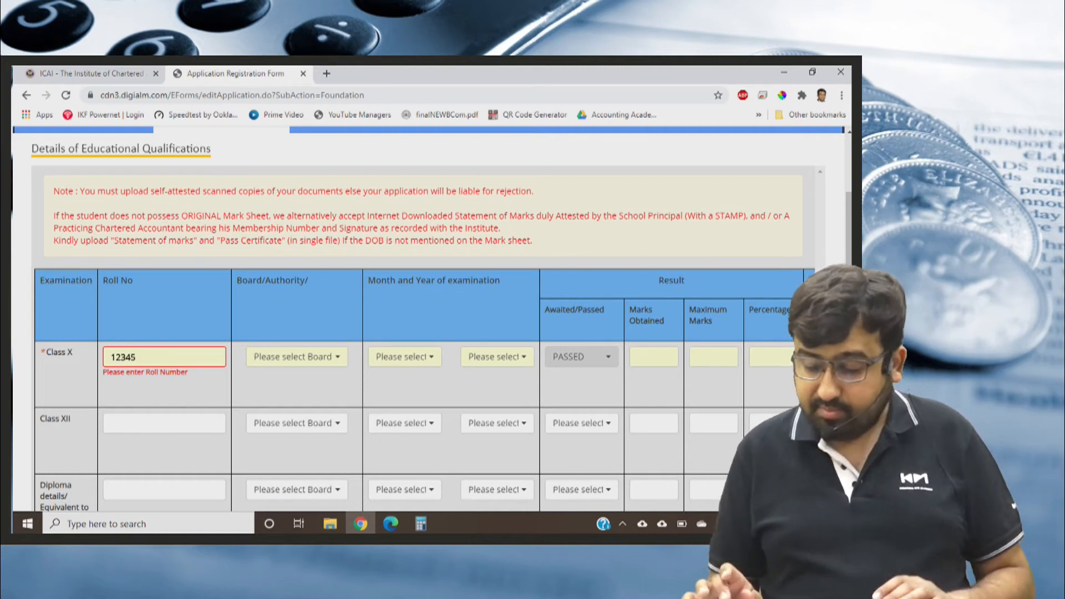
{"action": "key", "text": "Tab"}
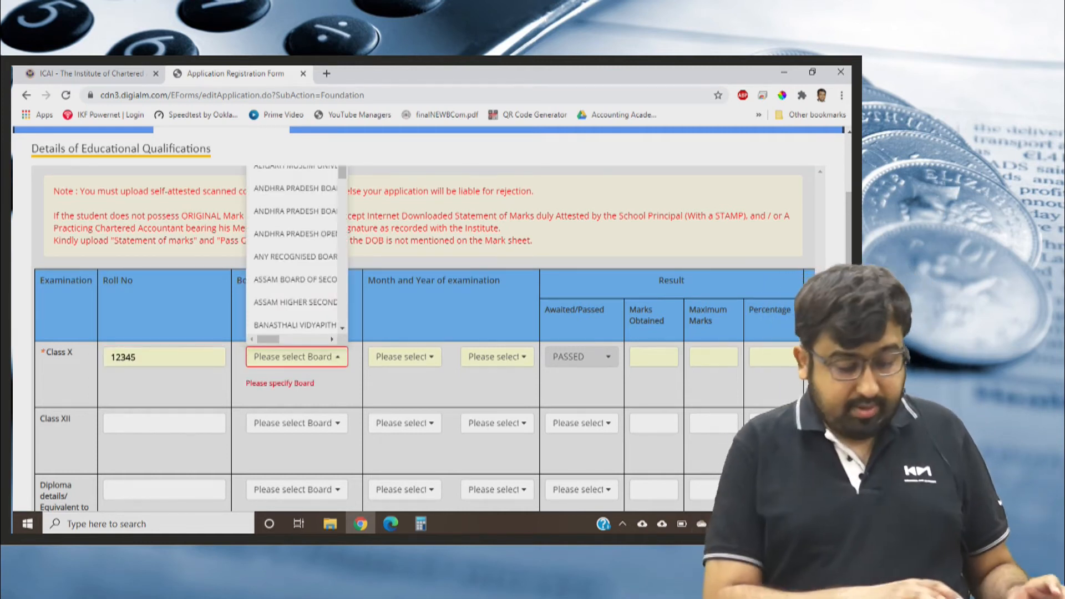
{"action": "type", "text": "mah"}
{"action": "key", "text": "Return"}
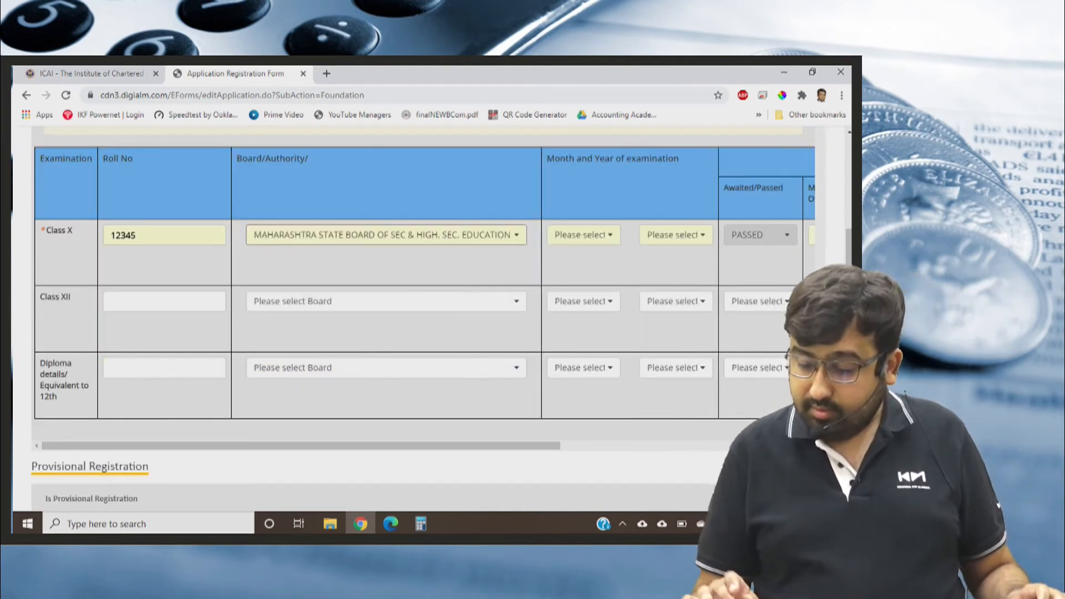
Set the Class X month and year of examination to FEBRUARY 2007.
{"action": "scroll", "coordinate": [422, 319], "scroll_direction": "up", "scroll_amount": 2}
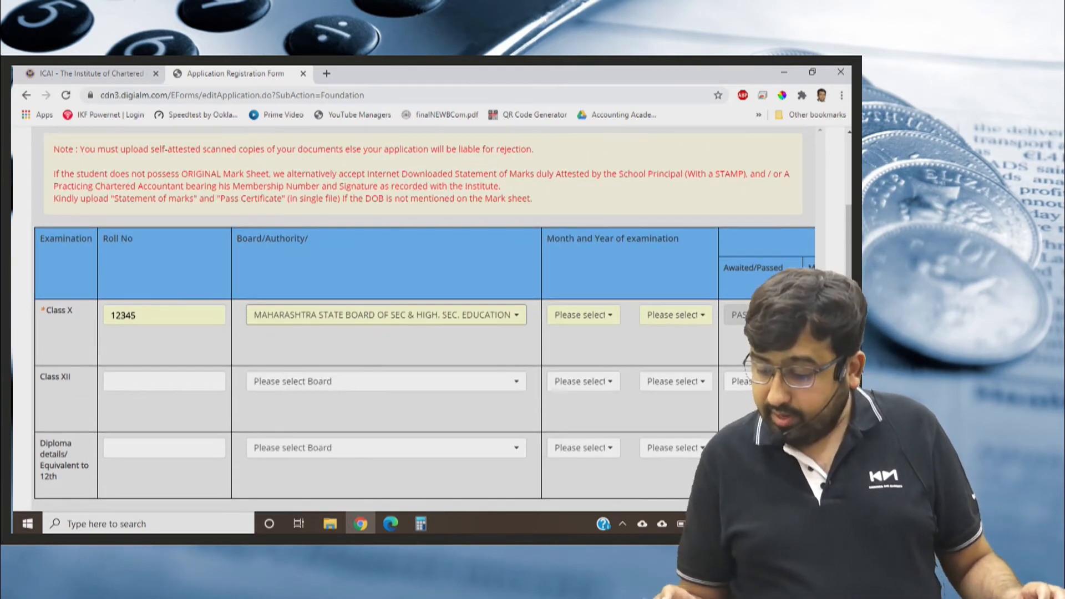
{"action": "left_click", "coordinate": [583, 315]}
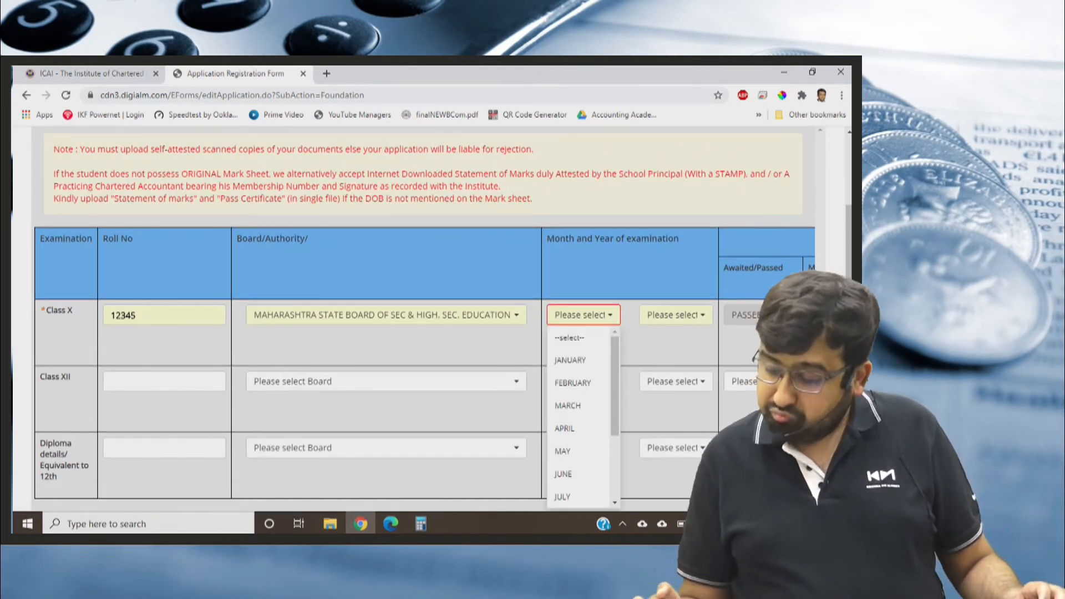
{"action": "left_click", "coordinate": [587, 384]}
{"action": "left_click", "coordinate": [676, 315]}
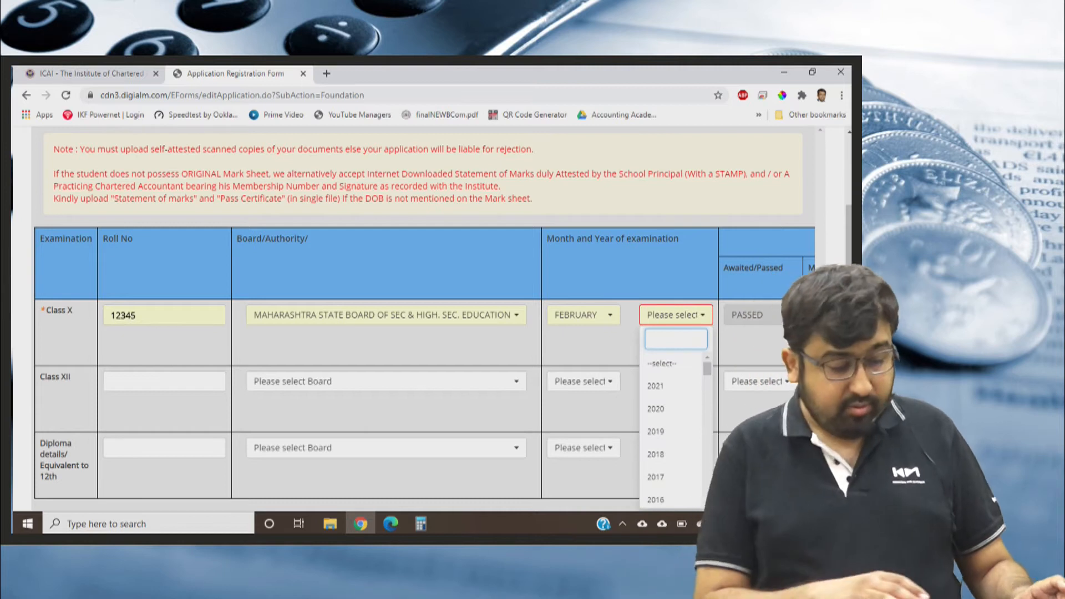
{"action": "type", "text": "2007"}
{"action": "key", "text": "Return"}
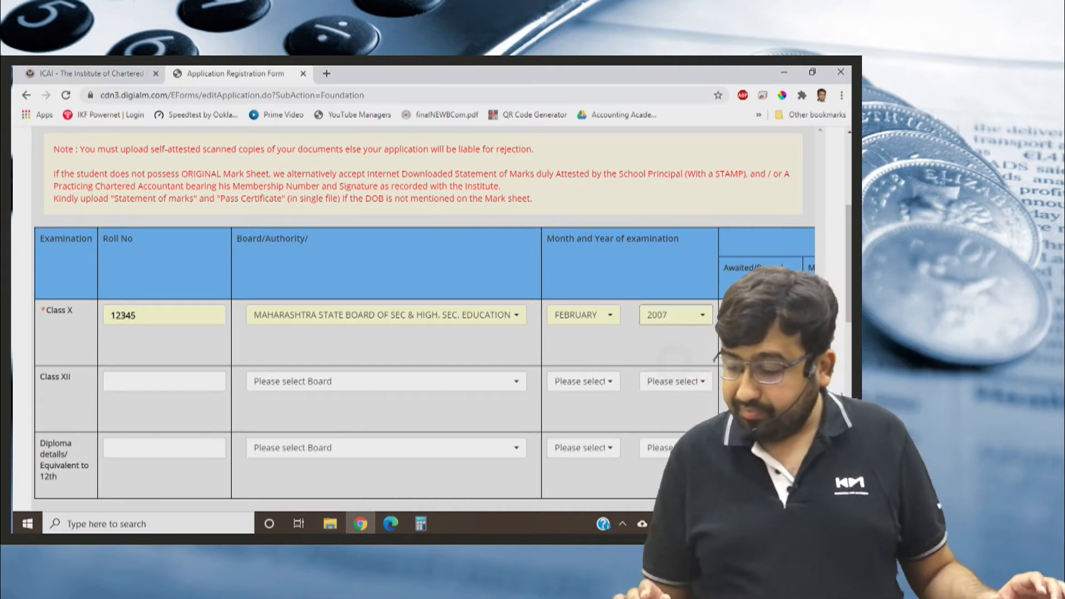
Enter 450 marks obtained out of a maximum of 600 for Class X, leaving the CGPA grade blank.
{"action": "scroll", "coordinate": [422, 316], "scroll_direction": "right", "scroll_amount": 3}
{"action": "scroll", "coordinate": [421, 317], "scroll_direction": "right", "scroll_amount": 4}
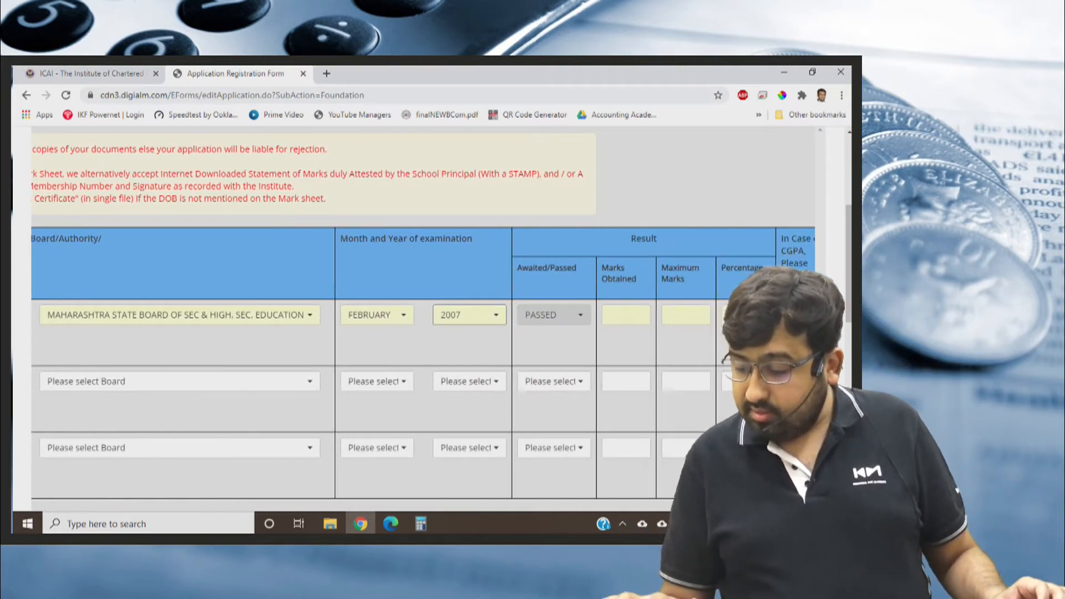
{"action": "left_click", "coordinate": [546, 314]}
{"action": "type", "text": "450"}
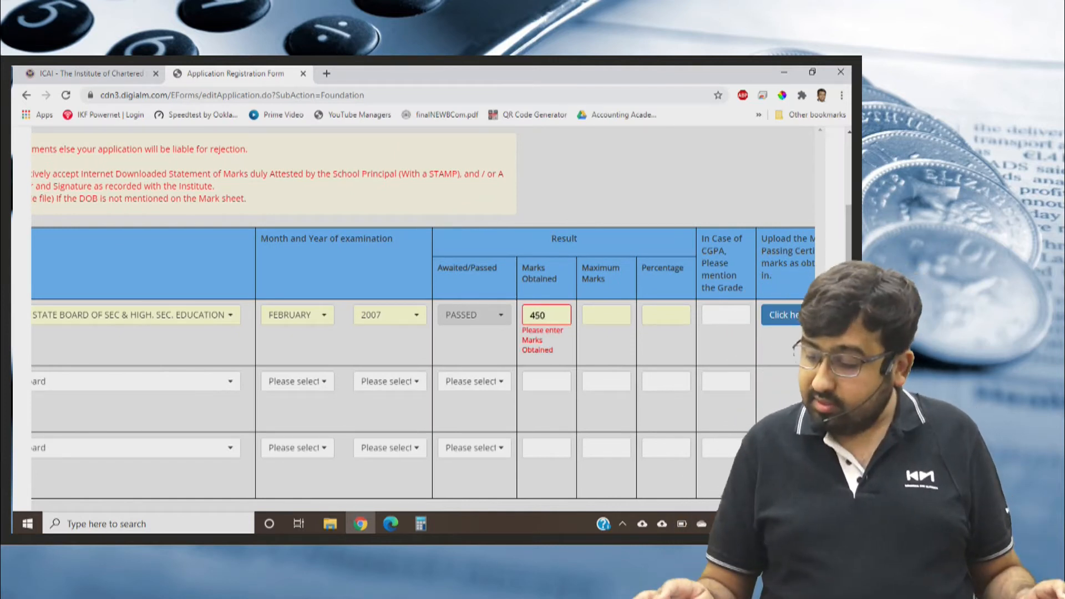
{"action": "key", "text": "Tab"}
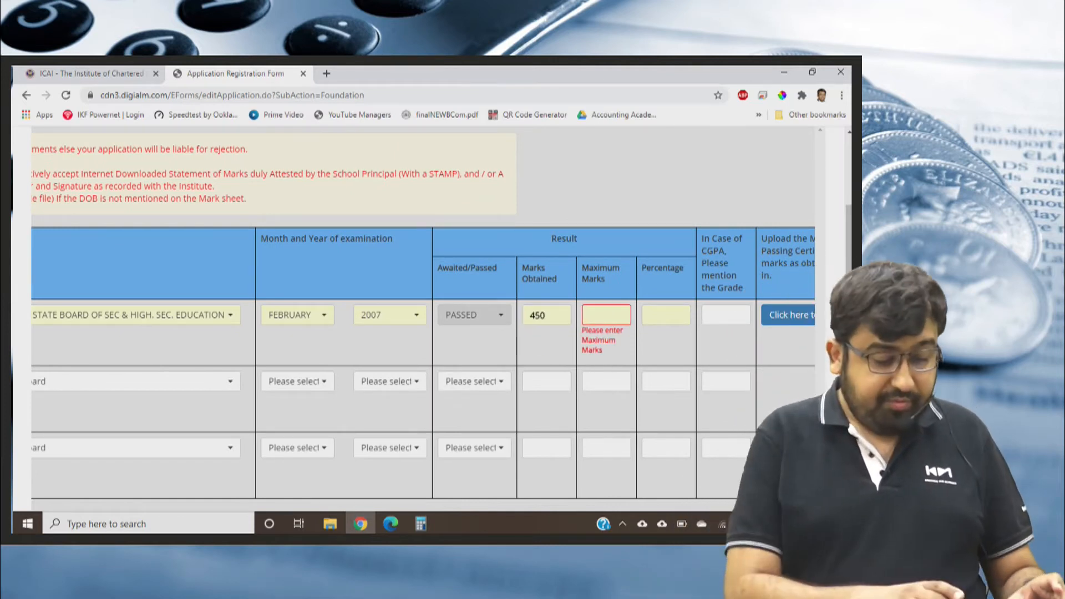
{"action": "type", "text": "600"}
{"action": "key", "text": "Tab"}
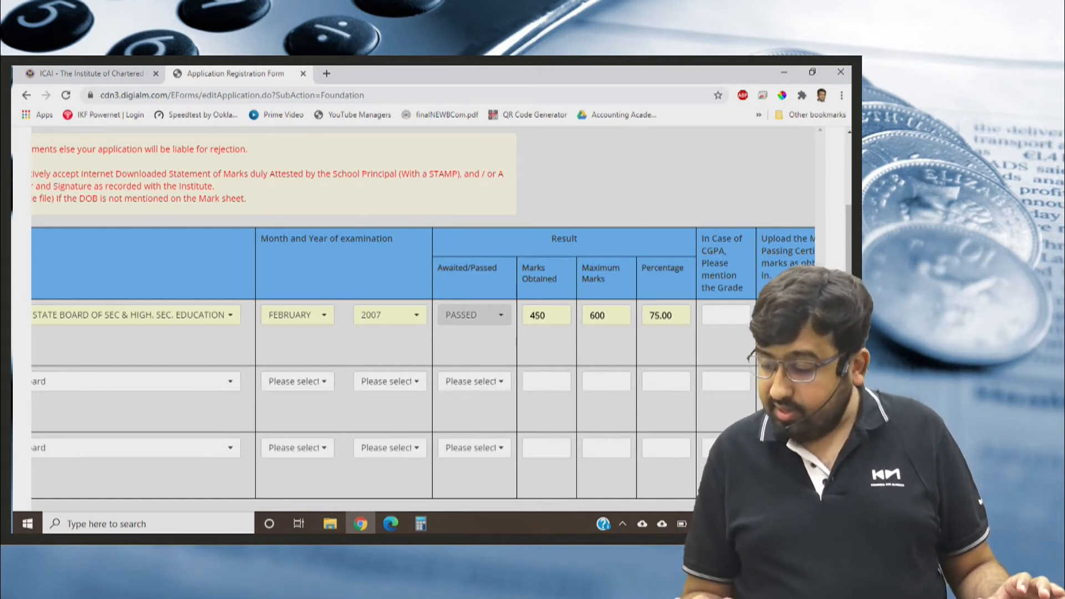
{"action": "scroll", "coordinate": [422, 333], "scroll_direction": "left", "scroll_amount": 3}
{"action": "scroll", "coordinate": [421, 333], "scroll_direction": "right", "scroll_amount": 4}
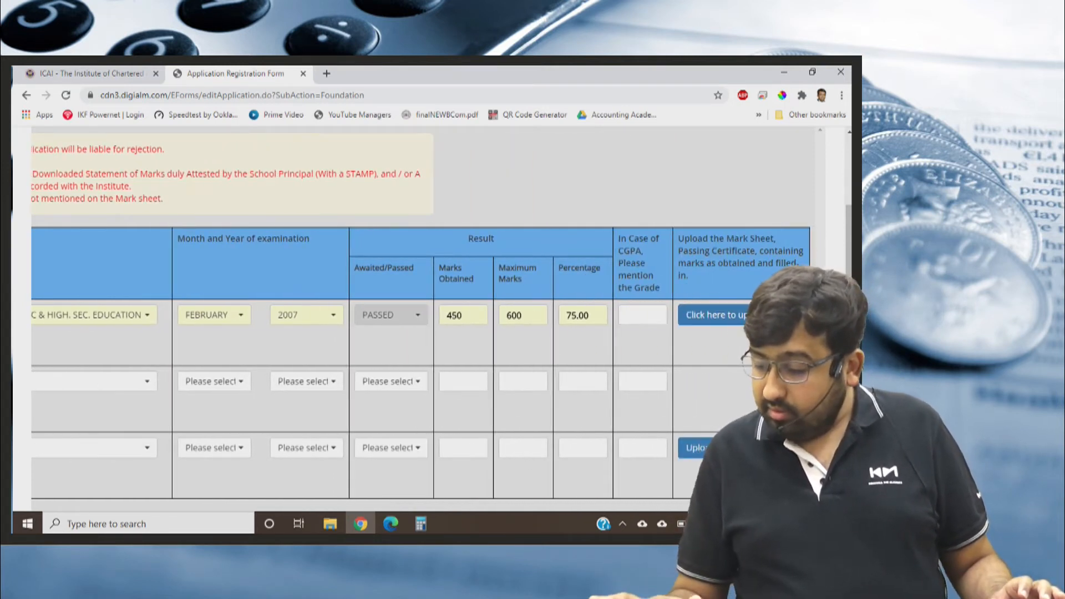
{"action": "left_click", "coordinate": [643, 316]}
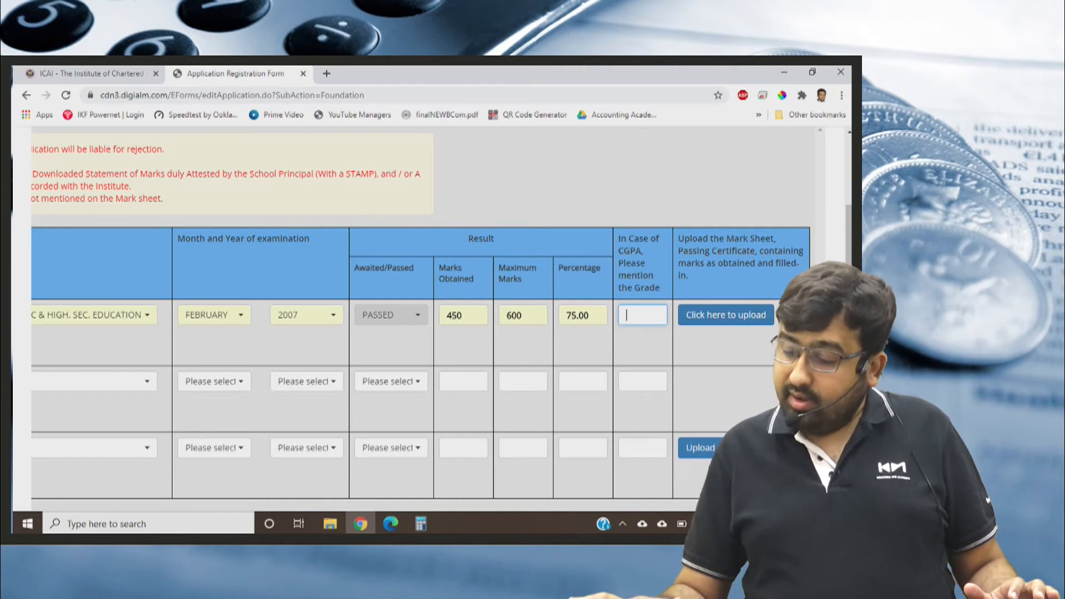
Upload the image 1.png from the Pictures folder as the Class X marksheet and close the upload dialog.
{"action": "left_click", "coordinate": [726, 315]}
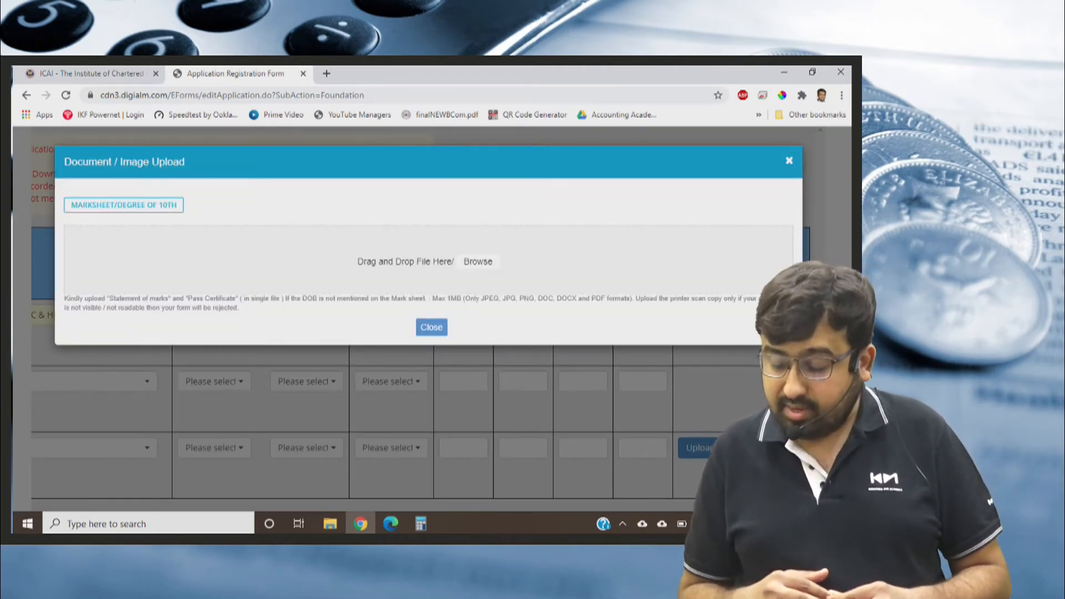
{"action": "left_click", "coordinate": [478, 261]}
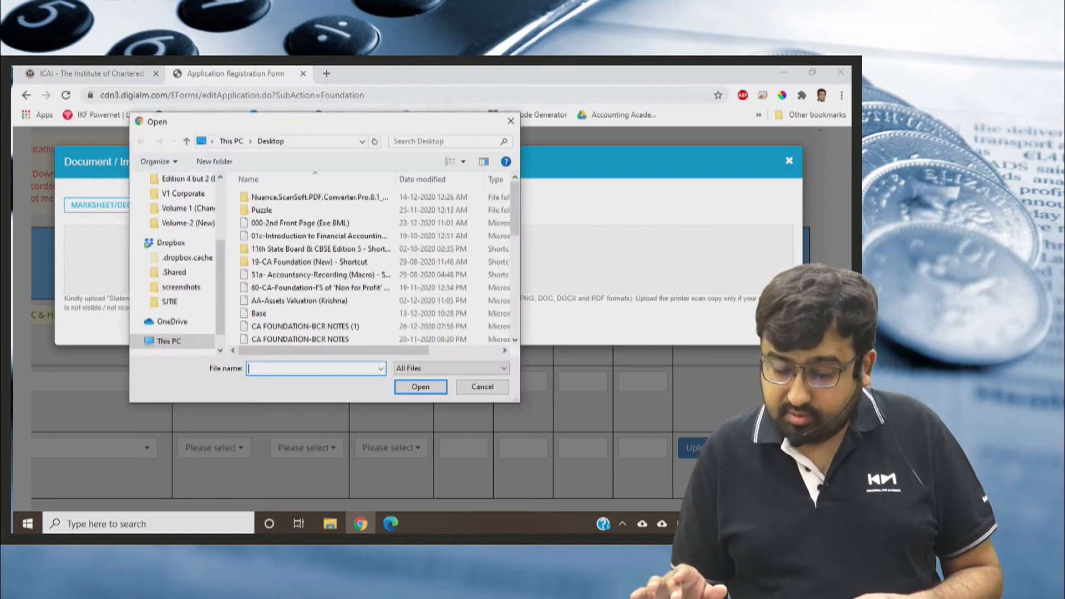
{"action": "left_click_drag", "start_coordinate": [515, 208], "coordinate": [515, 223]}
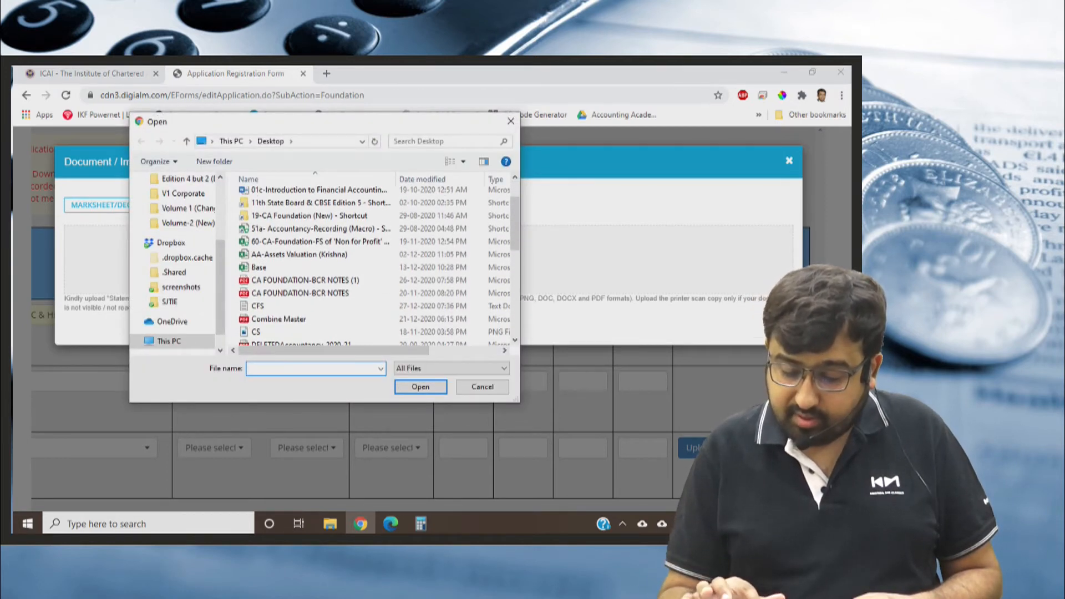
{"action": "left_click_drag", "start_coordinate": [220, 287], "coordinate": [220, 229]}
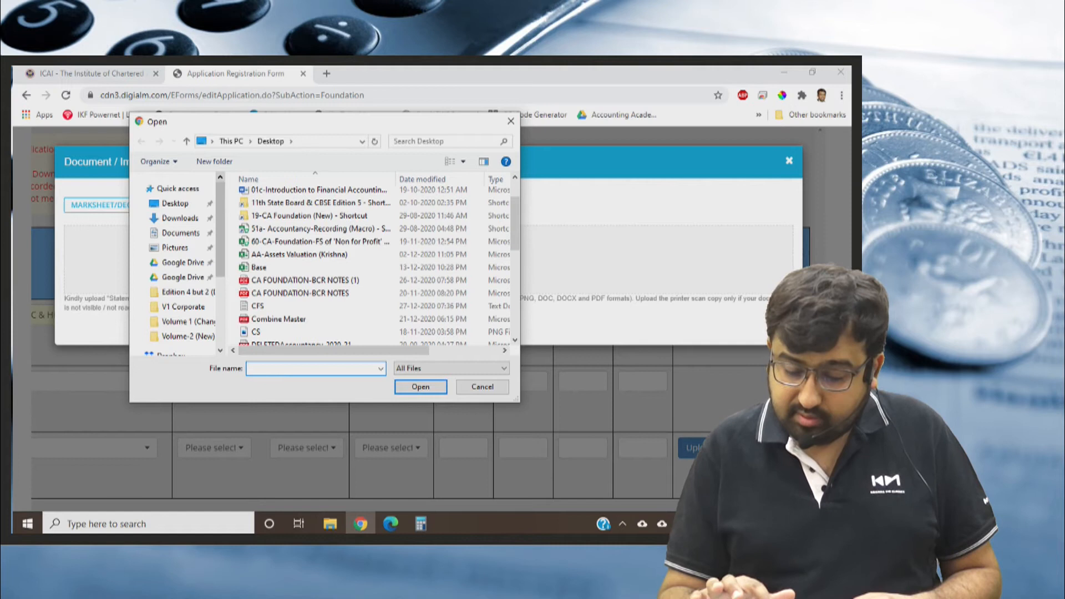
{"action": "left_click", "coordinate": [175, 204]}
{"action": "left_click", "coordinate": [180, 218]}
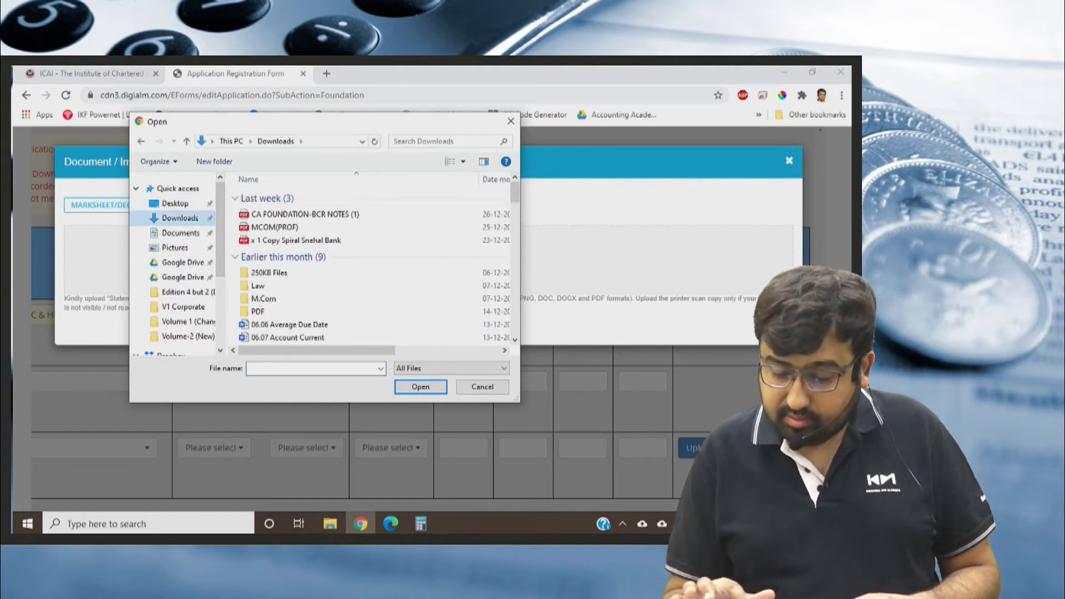
{"action": "left_click", "coordinate": [175, 248]}
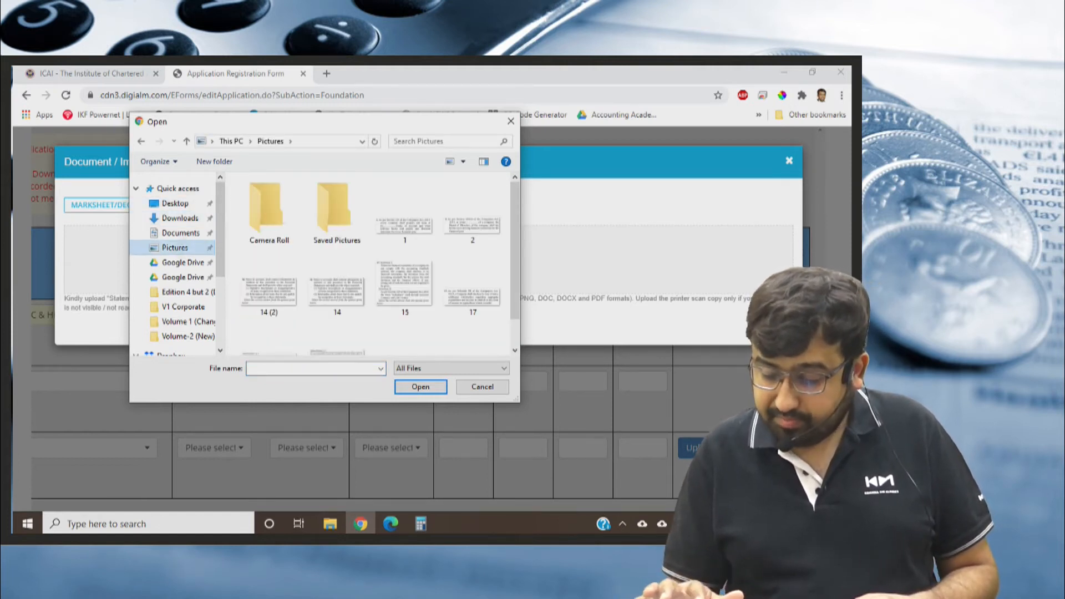
{"action": "left_click", "coordinate": [405, 212]}
{"action": "key", "text": "Return"}
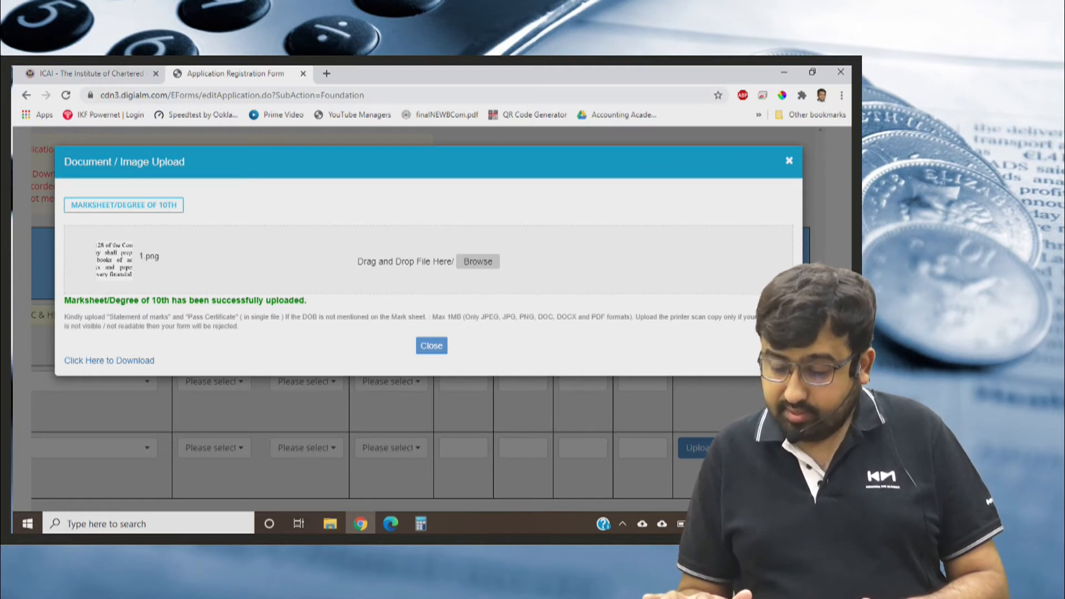
{"action": "key", "text": "Escape"}
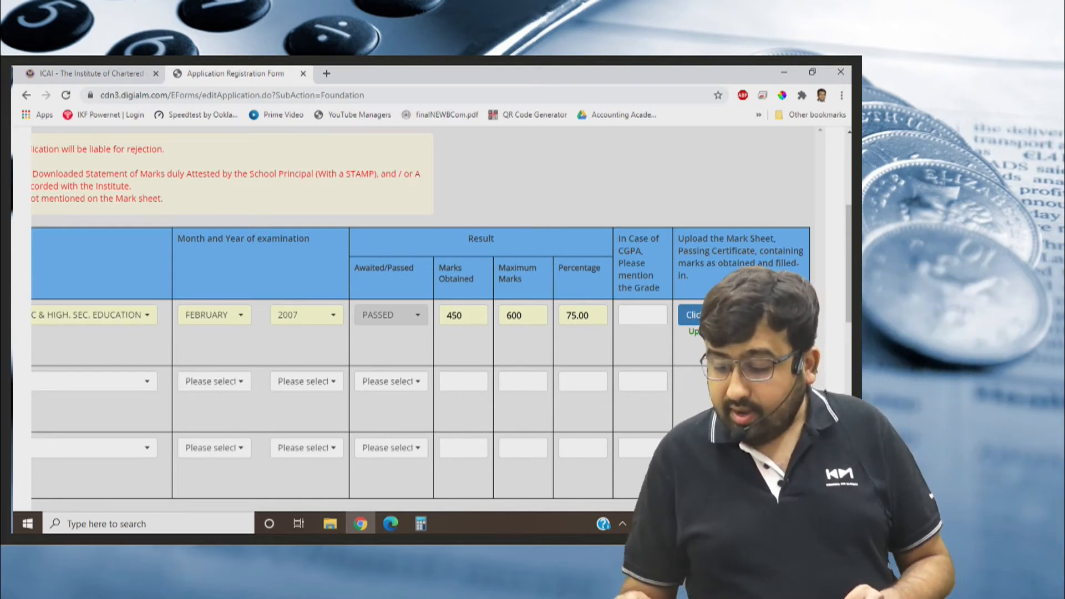
Replace the uploaded Class X marksheet with 2.png from the Pictures folder and return to the qualifications table.
{"action": "left_click", "coordinate": [716, 315]}
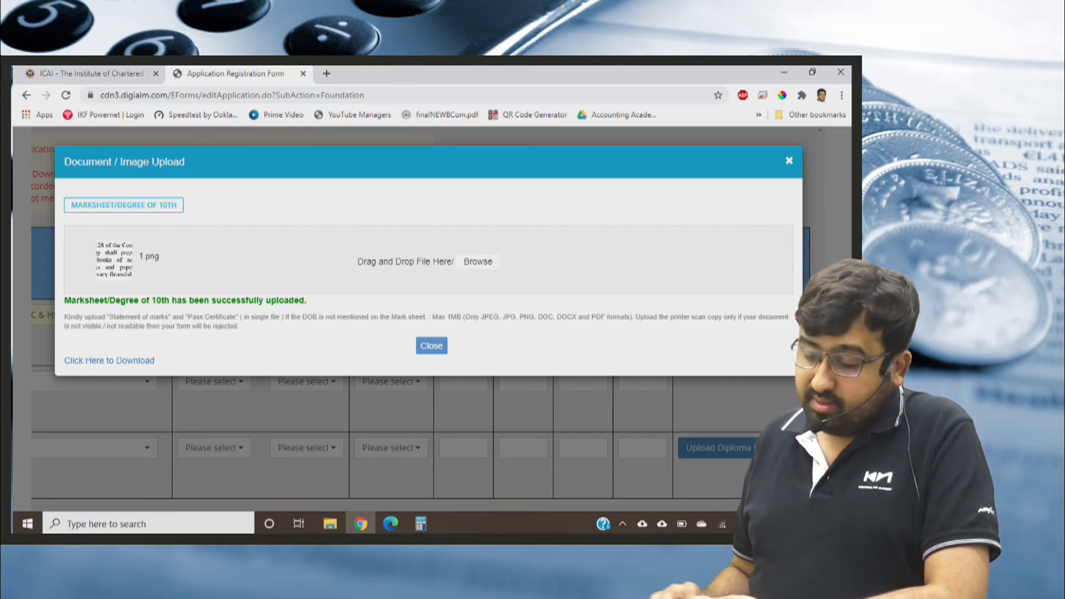
{"action": "left_click", "coordinate": [478, 261]}
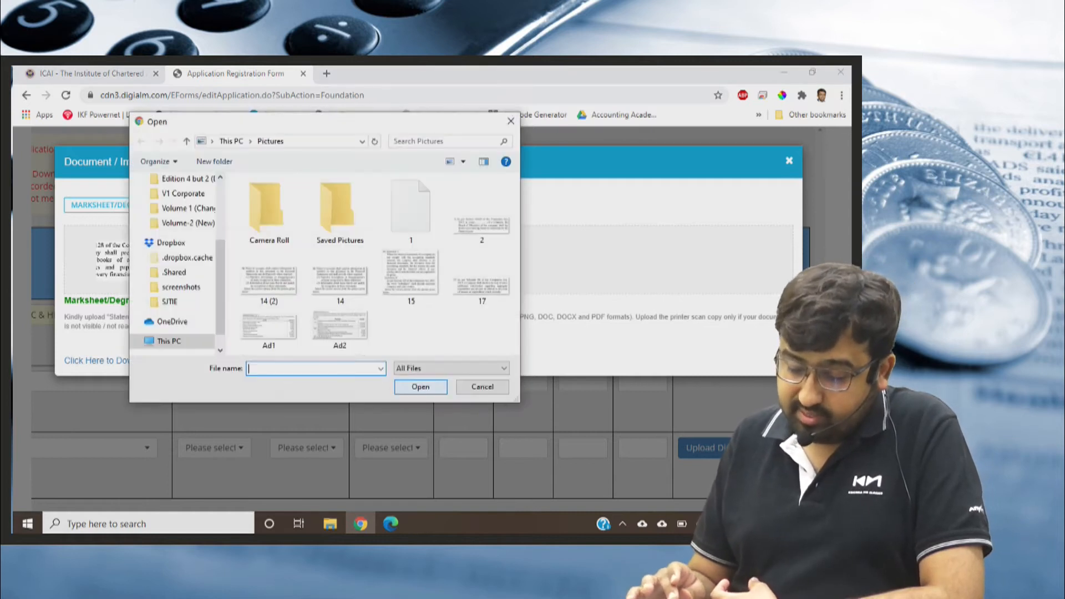
{"action": "double_click", "coordinate": [482, 225]}
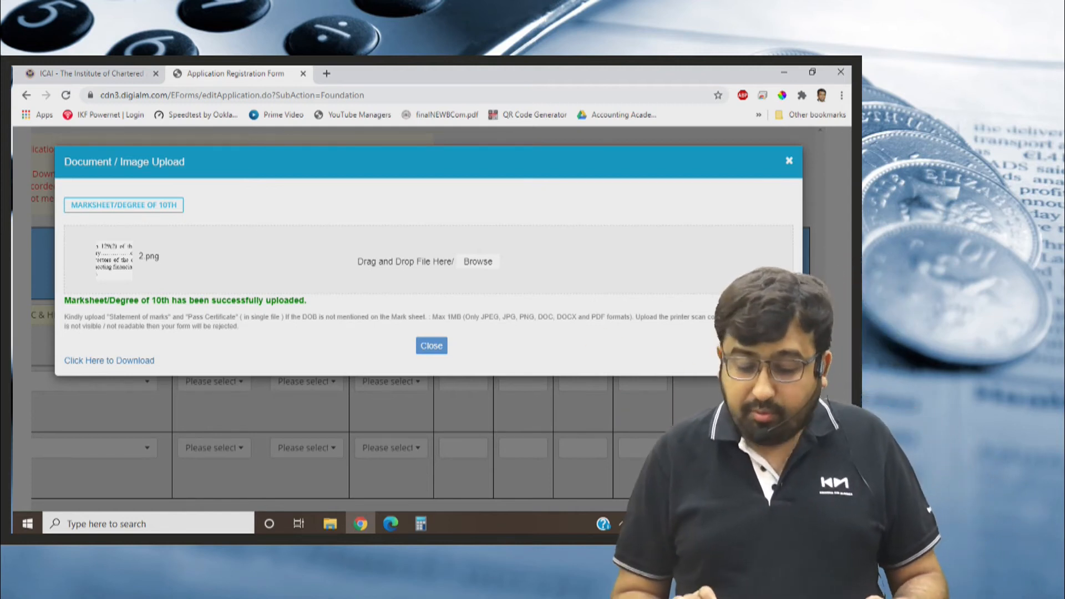
{"action": "key", "text": "Escape"}
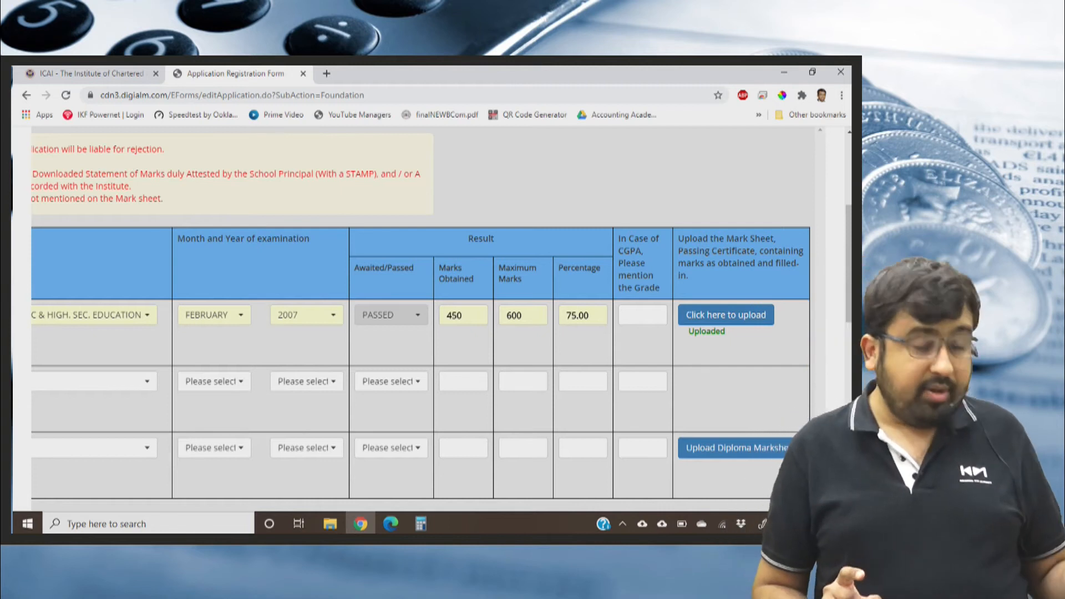
{"action": "scroll", "coordinate": [423, 361], "scroll_direction": "left", "scroll_amount": 6}
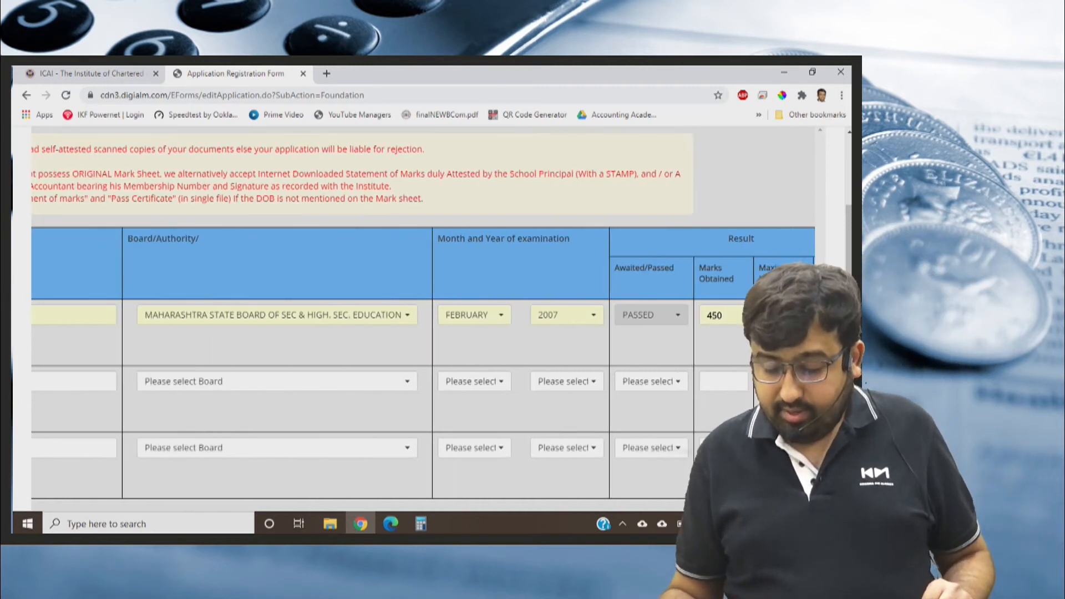
{"action": "scroll", "coordinate": [423, 322], "scroll_direction": "down", "scroll_amount": 2}
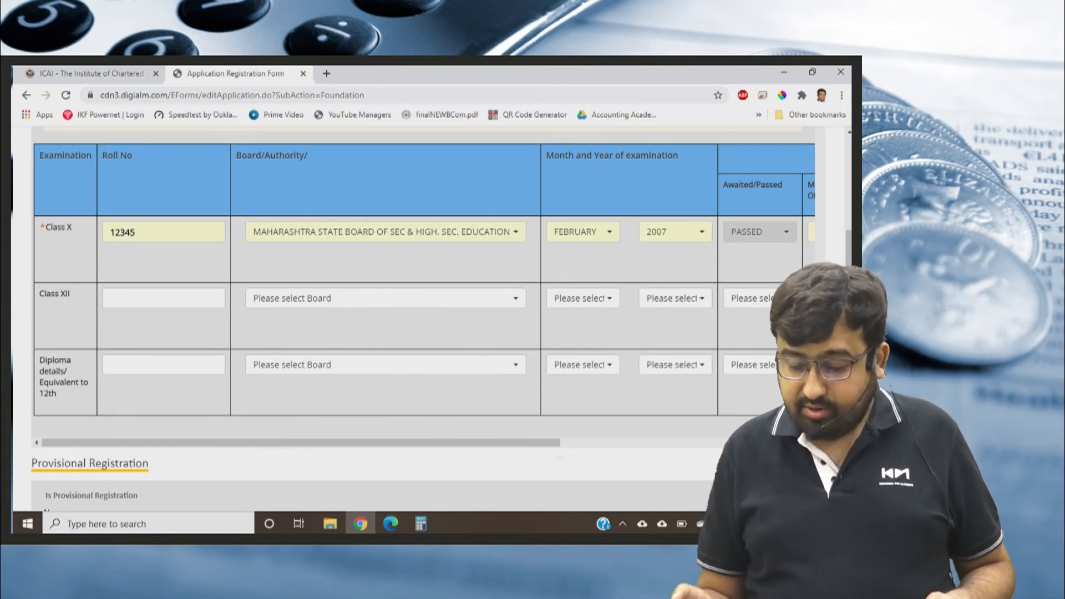
Review the Class X entries and the remaining qualification sections down to the Medium of Study field.
{"action": "scroll", "coordinate": [423, 321], "scroll_direction": "right", "scroll_amount": 7}
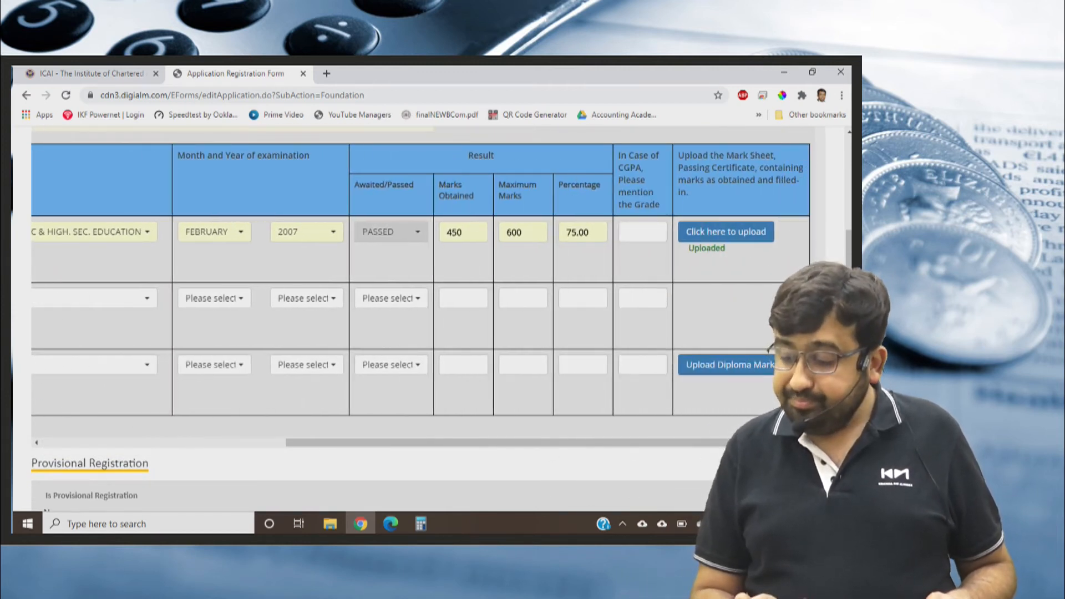
{"action": "scroll", "coordinate": [398, 361], "scroll_direction": "left", "scroll_amount": 7}
{"action": "scroll", "coordinate": [398, 430], "scroll_direction": "down", "scroll_amount": 1}
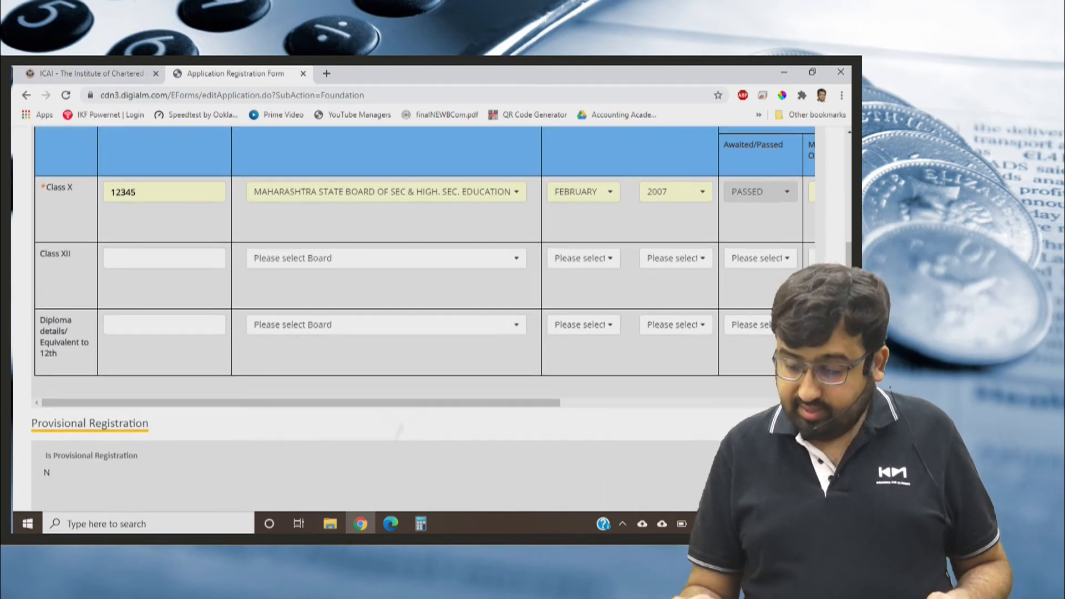
{"action": "scroll", "coordinate": [398, 432], "scroll_direction": "down", "scroll_amount": 3}
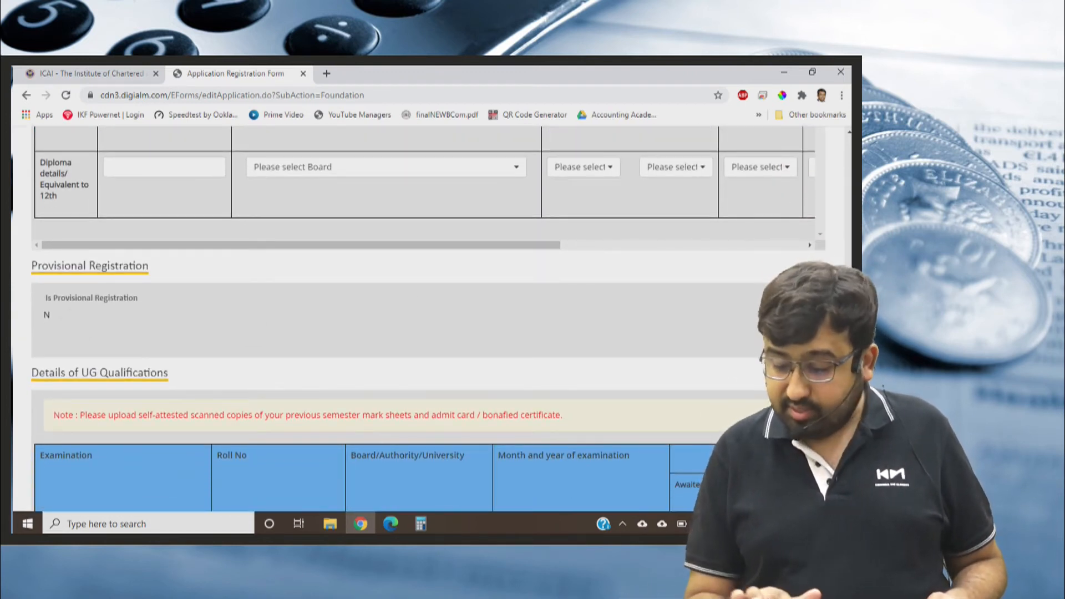
{"action": "scroll", "coordinate": [432, 318], "scroll_direction": "up", "scroll_amount": 3}
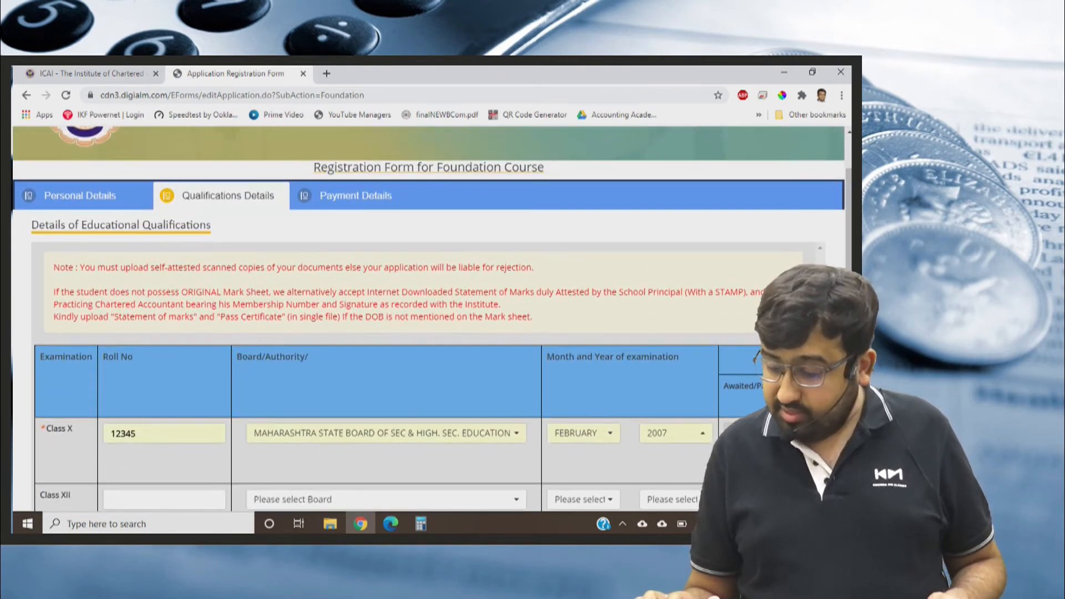
{"action": "scroll", "coordinate": [432, 318], "scroll_direction": "down", "scroll_amount": 3}
{"action": "scroll", "coordinate": [432, 318], "scroll_direction": "down", "scroll_amount": 7}
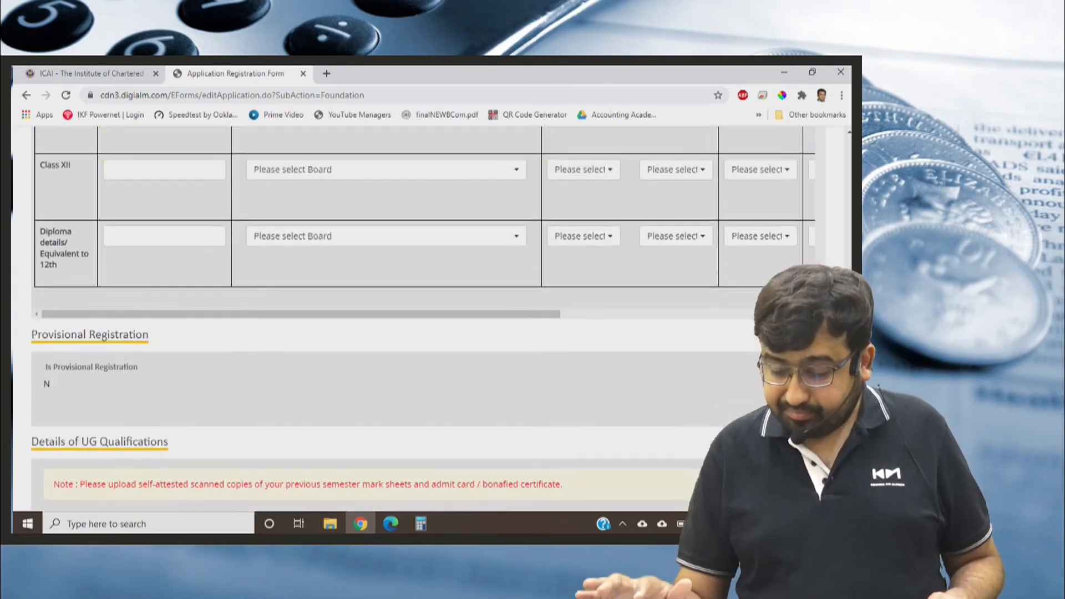
{"action": "scroll", "coordinate": [432, 318], "scroll_direction": "down", "scroll_amount": 2}
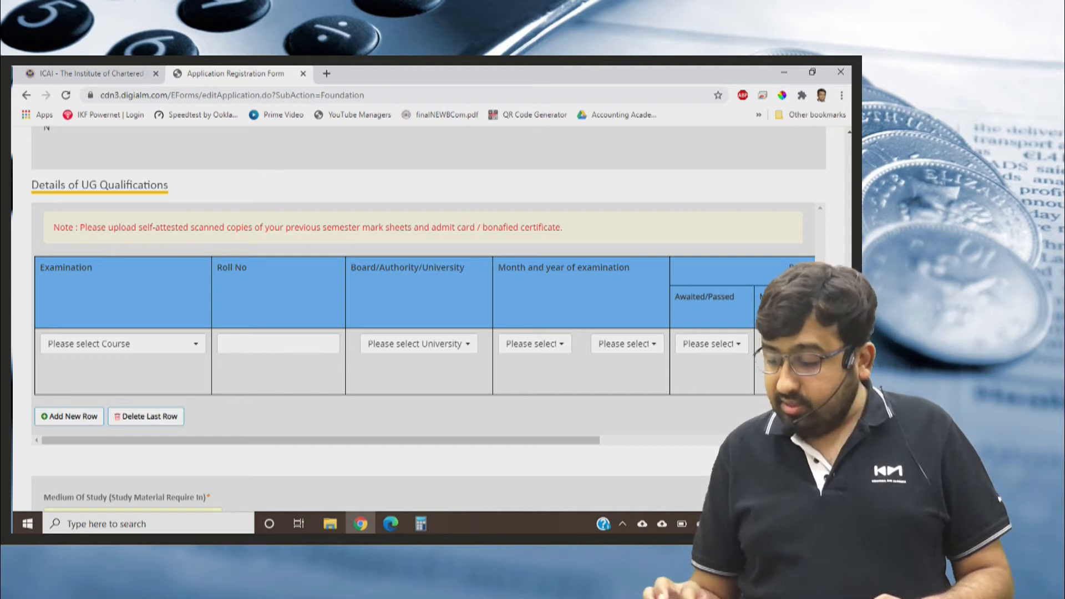
{"action": "scroll", "coordinate": [428, 318], "scroll_direction": "down", "scroll_amount": 3}
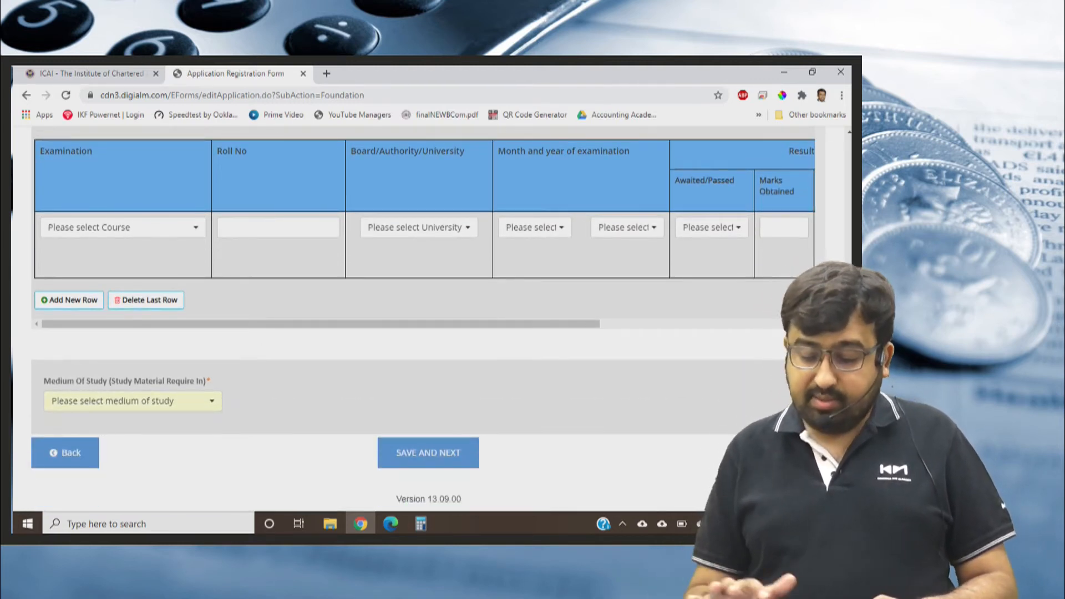
Set the medium of study to ENGLISH, save the qualifications details and dismiss the alert.
{"action": "left_click", "coordinate": [133, 401]}
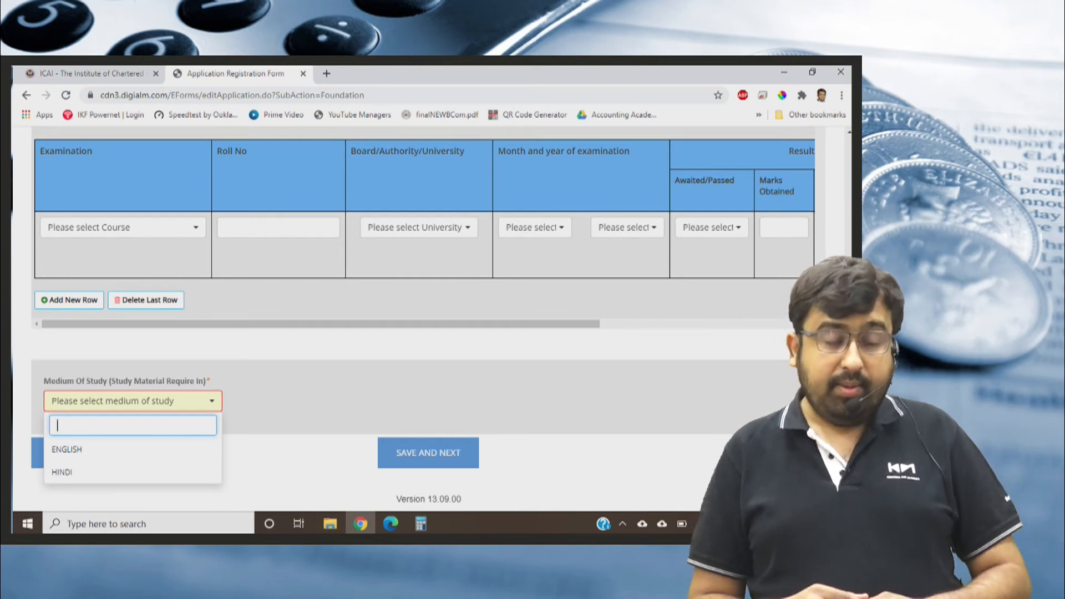
{"action": "left_click", "coordinate": [67, 450]}
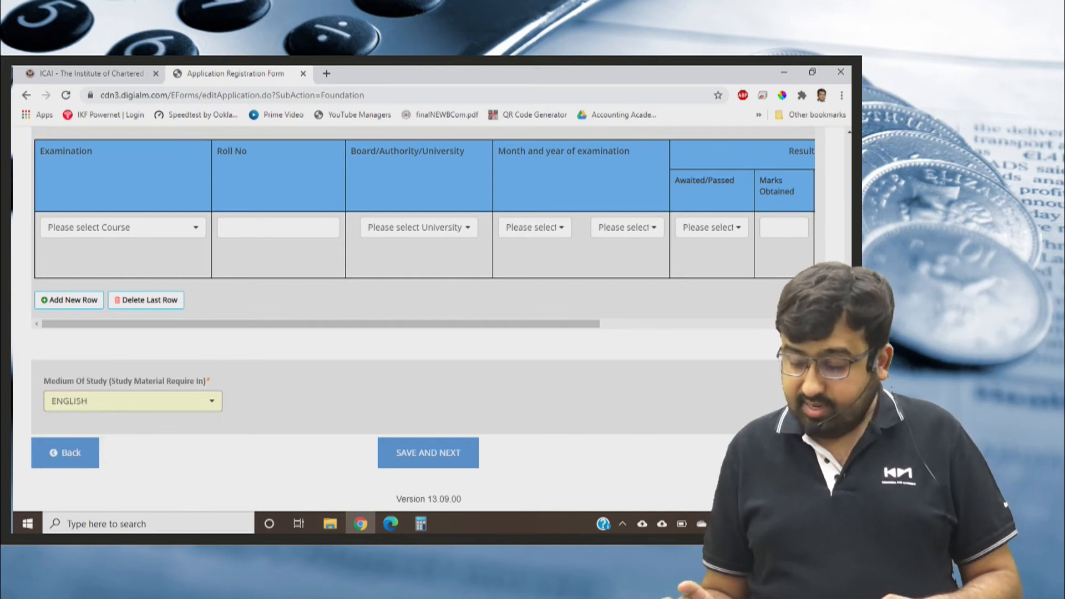
{"action": "left_click", "coordinate": [429, 453]}
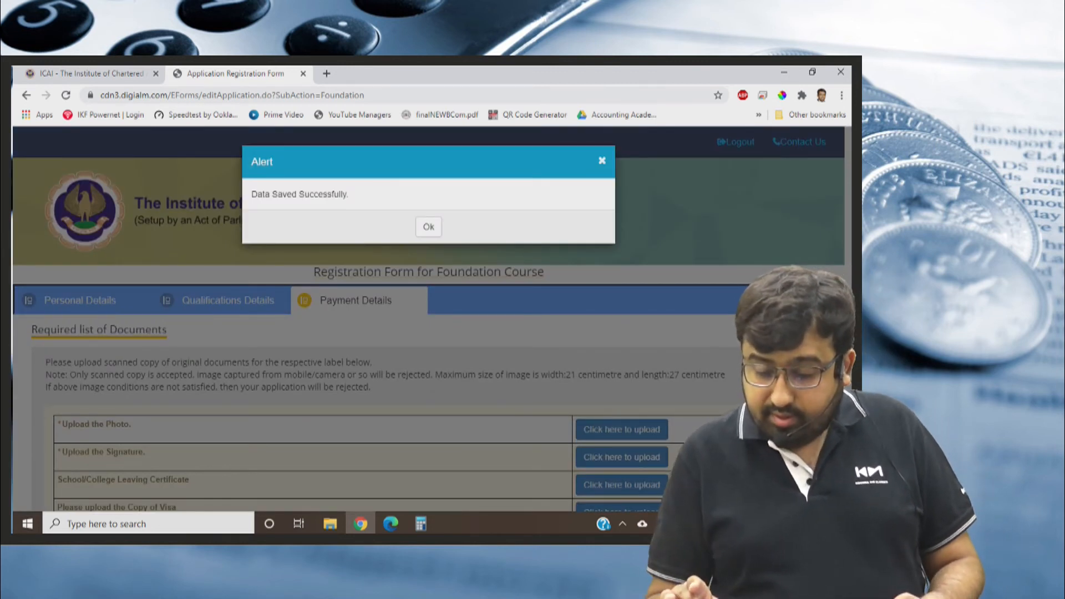
{"action": "left_click", "coordinate": [428, 227]}
Try to upload 1.png from the Pictures folder as the applicant's photograph and close the upload dialog.
{"action": "scroll", "coordinate": [429, 227], "scroll_direction": "down", "scroll_amount": 2}
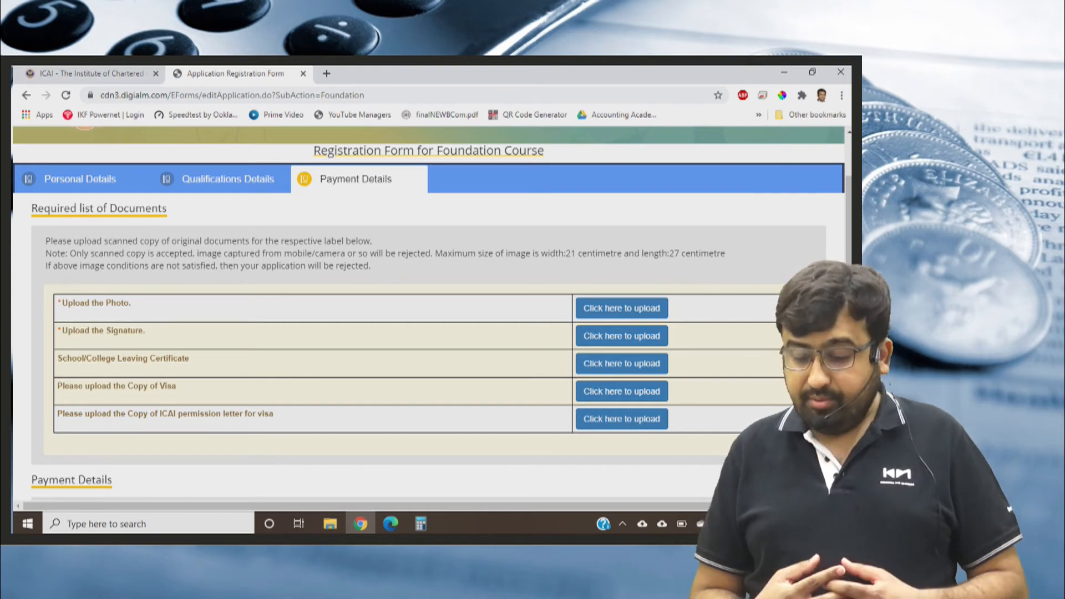
{"action": "left_click", "coordinate": [622, 308]}
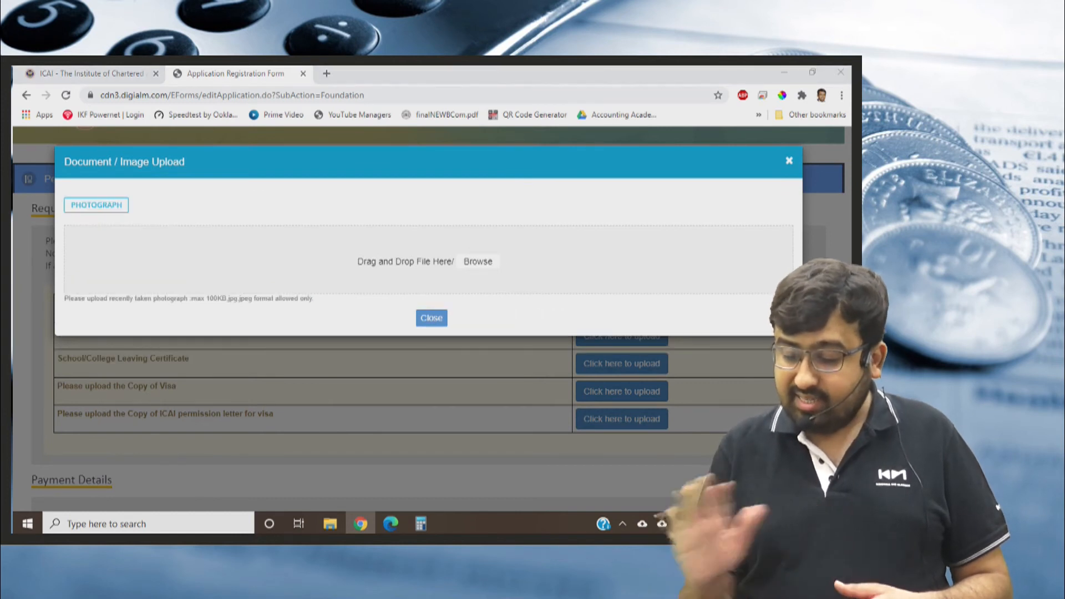
{"action": "left_click", "coordinate": [478, 262]}
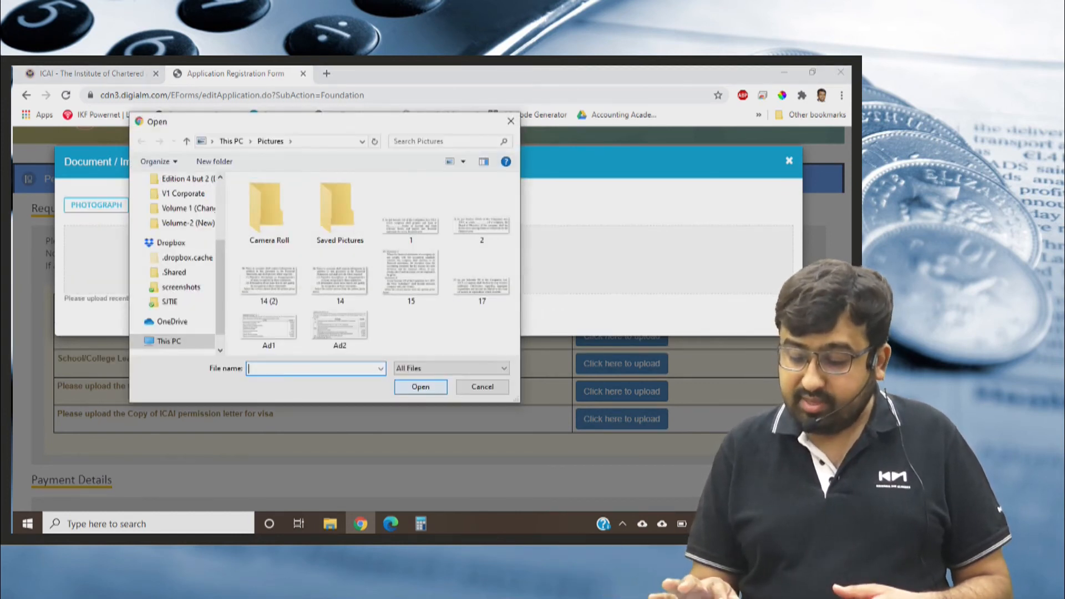
{"action": "double_click", "coordinate": [411, 222]}
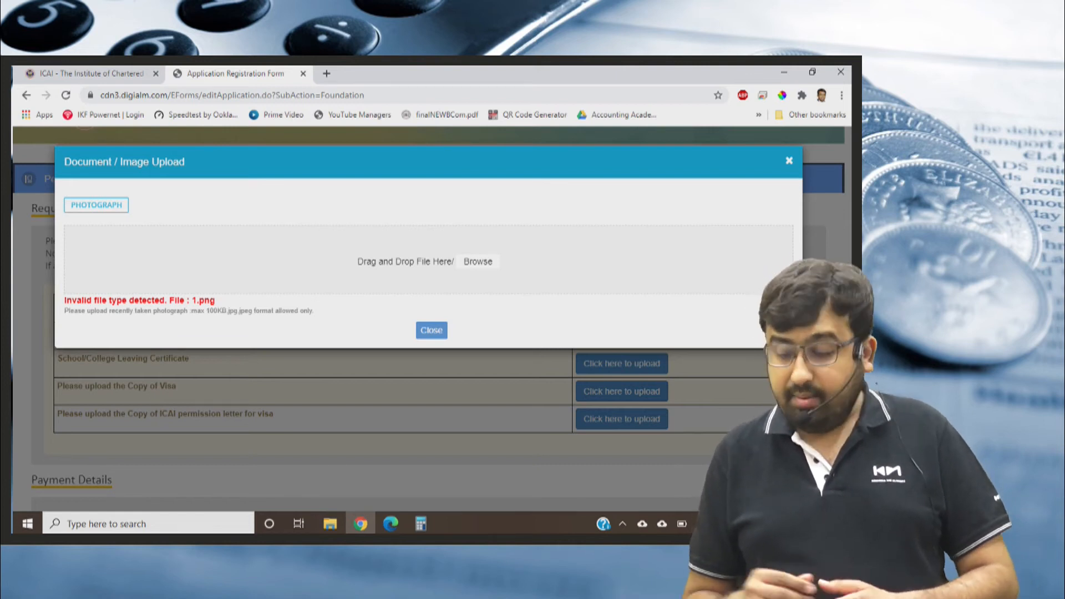
{"action": "key", "text": "Escape"}
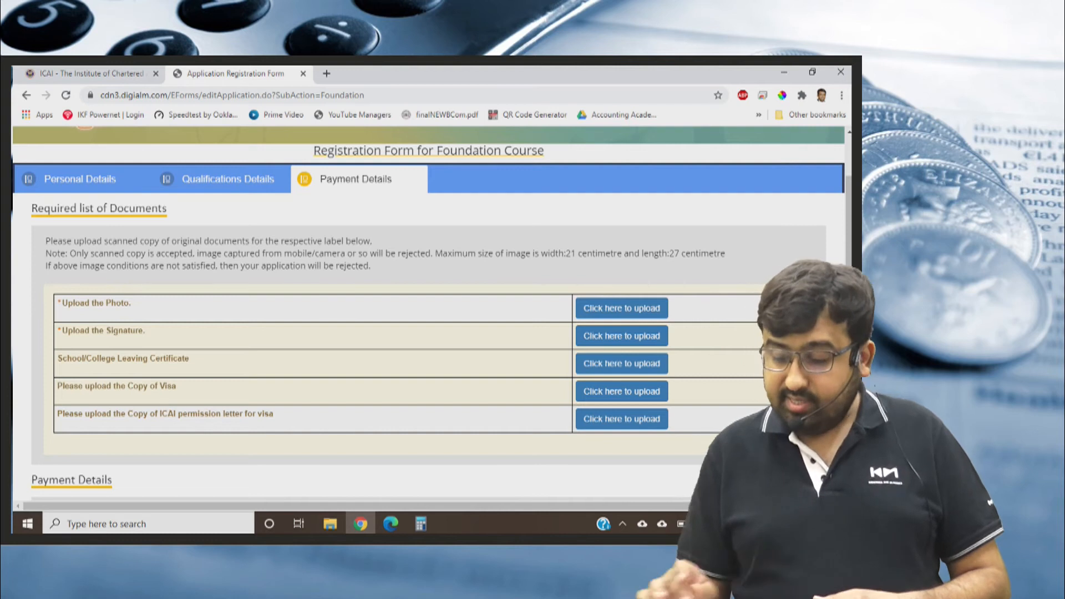
Look through the Camera Roll, Saved Pictures and Pictures folders for a photograph file, and close the upload dialog.
{"action": "left_click", "coordinate": [621, 309]}
{"action": "left_click", "coordinate": [479, 246]}
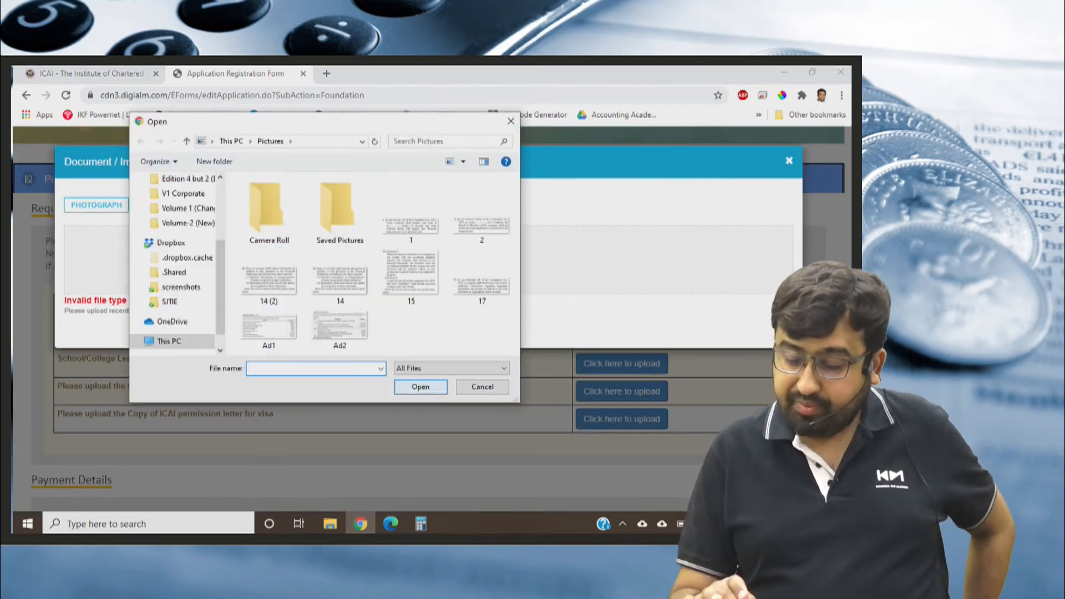
{"action": "double_click", "coordinate": [267, 205]}
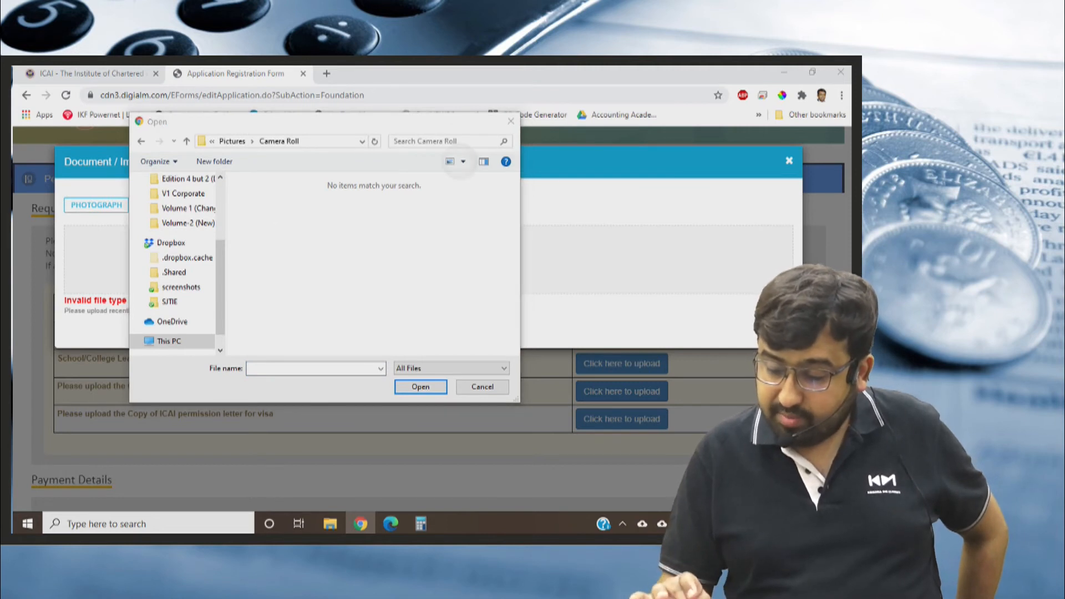
{"action": "left_click", "coordinate": [463, 162]}
{"action": "left_click", "coordinate": [357, 225]}
{"action": "left_click", "coordinate": [232, 141]}
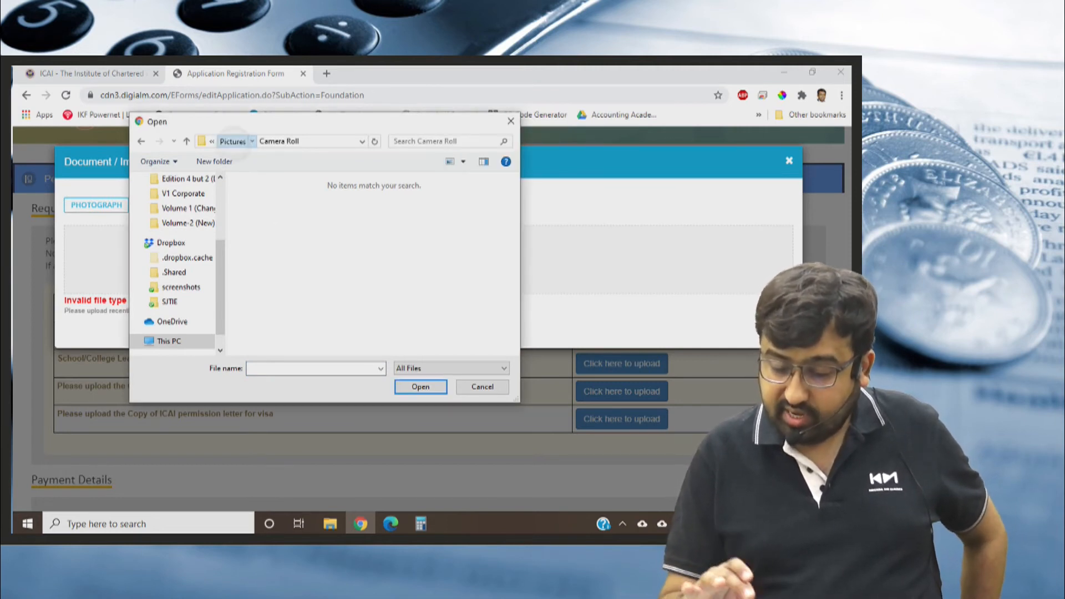
{"action": "double_click", "coordinate": [321, 204]}
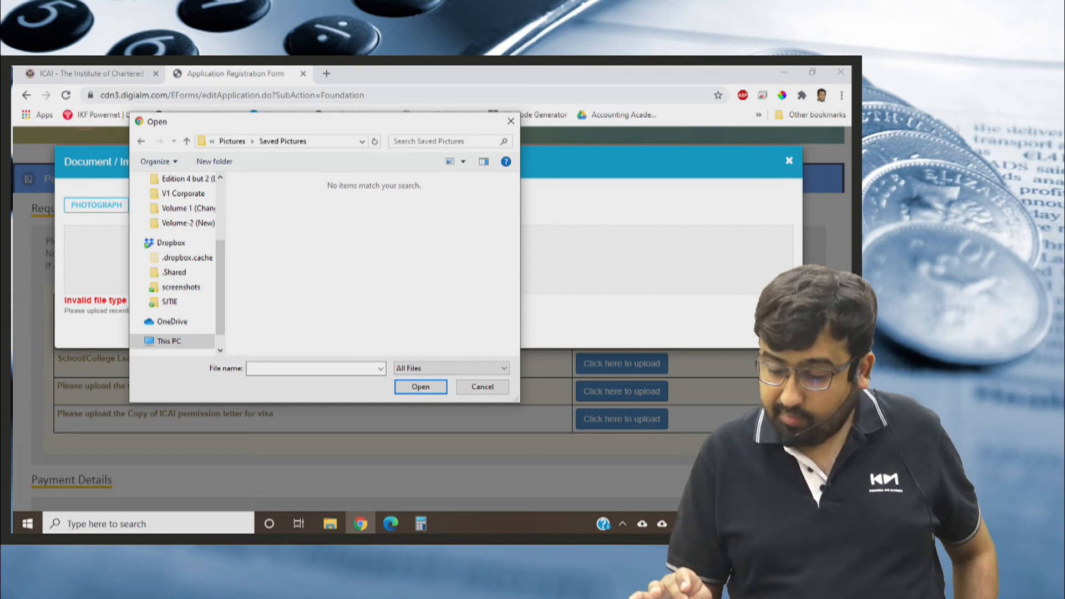
{"action": "left_click", "coordinate": [232, 141]}
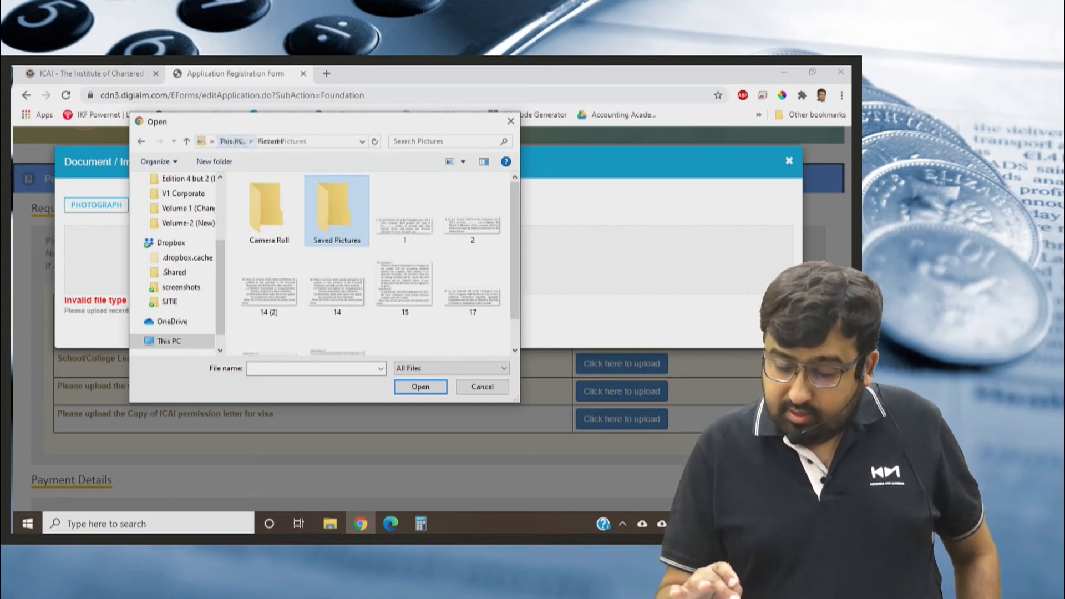
{"action": "scroll", "coordinate": [369, 266], "scroll_direction": "down", "scroll_amount": 1}
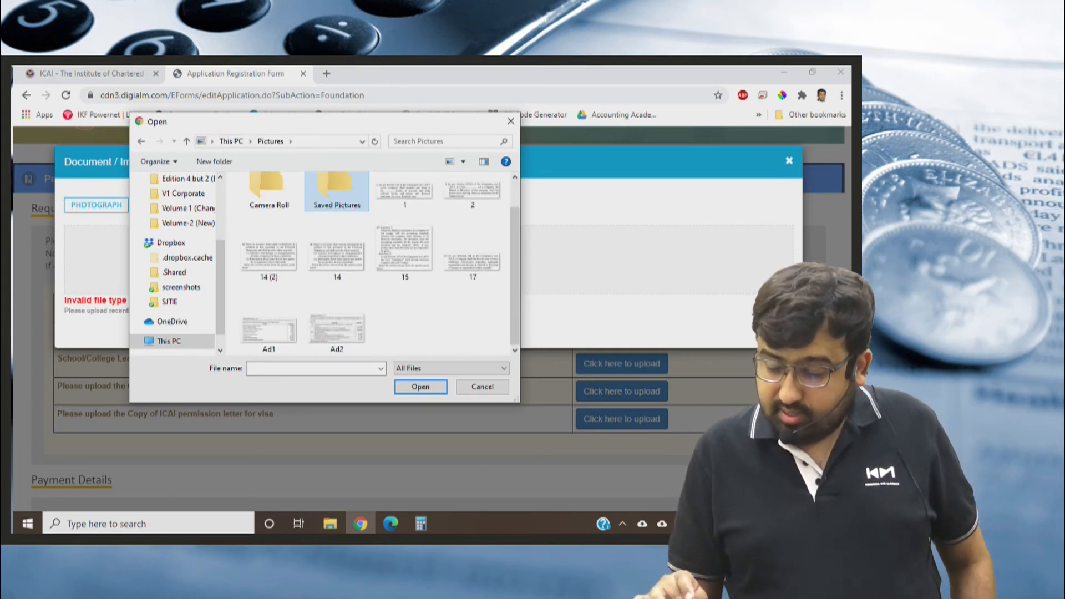
{"action": "left_click", "coordinate": [451, 368]}
{"action": "left_click", "coordinate": [451, 380]}
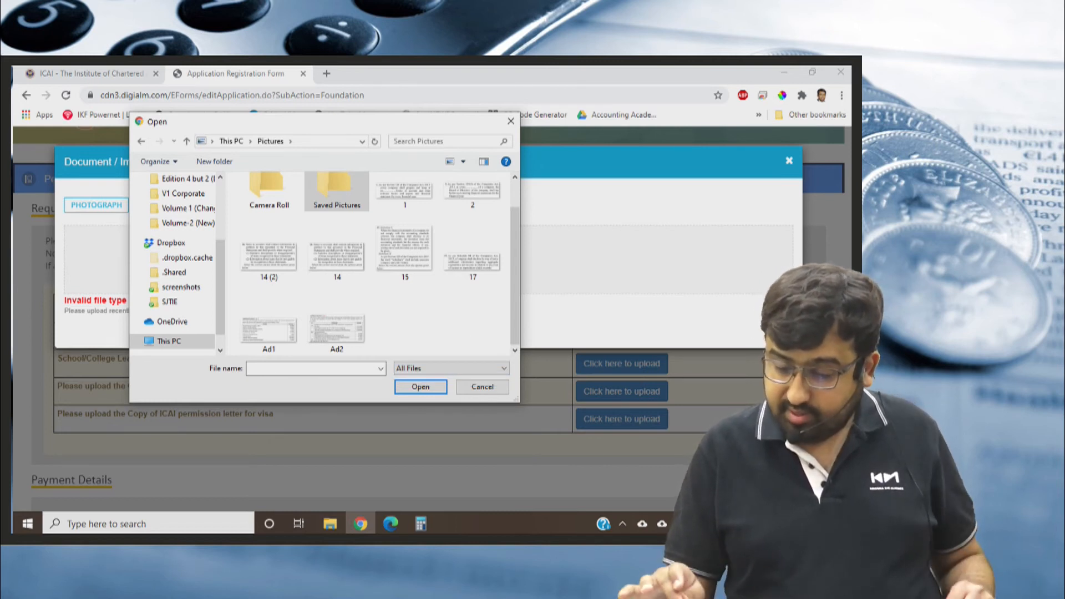
{"action": "left_click", "coordinate": [510, 121]}
{"action": "left_click", "coordinate": [431, 330]}
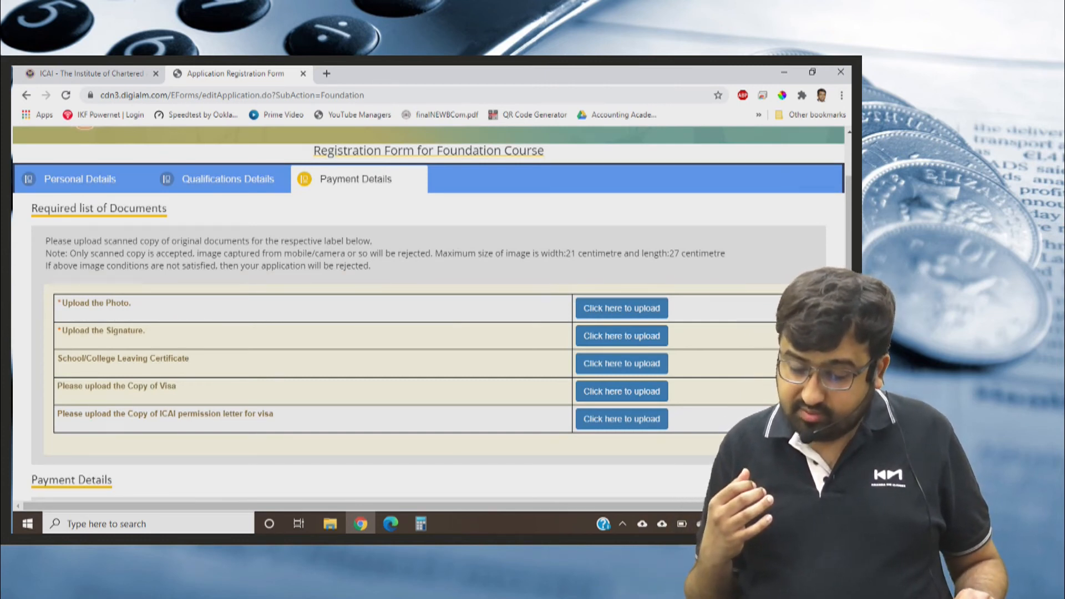
Reopen the photograph file picker, enlarge it and search the second pinned Google Drive folder for "sign".
{"action": "left_click", "coordinate": [622, 308]}
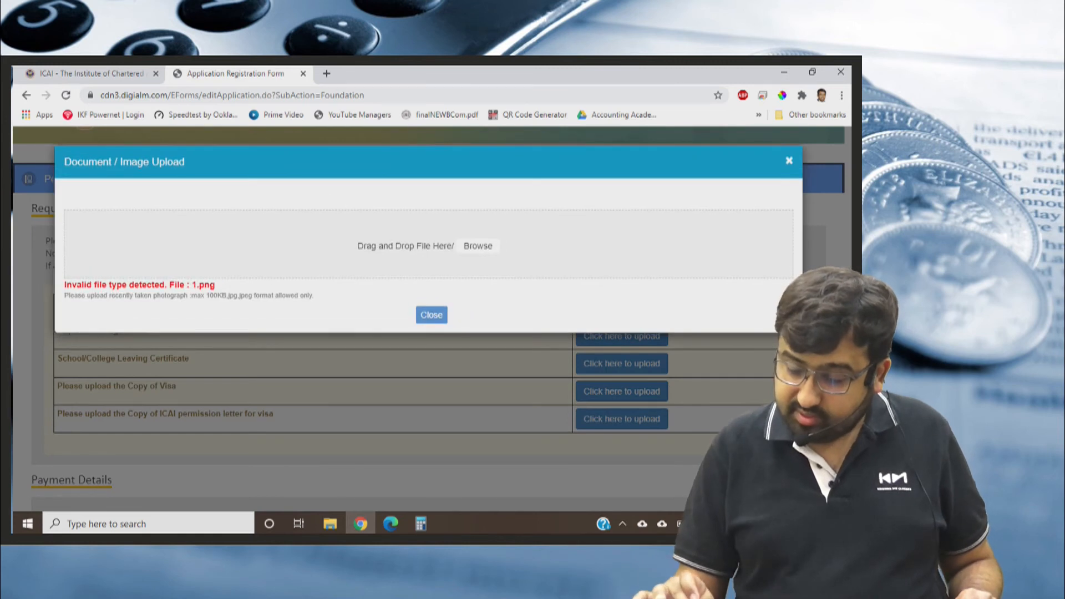
{"action": "left_click", "coordinate": [477, 246]}
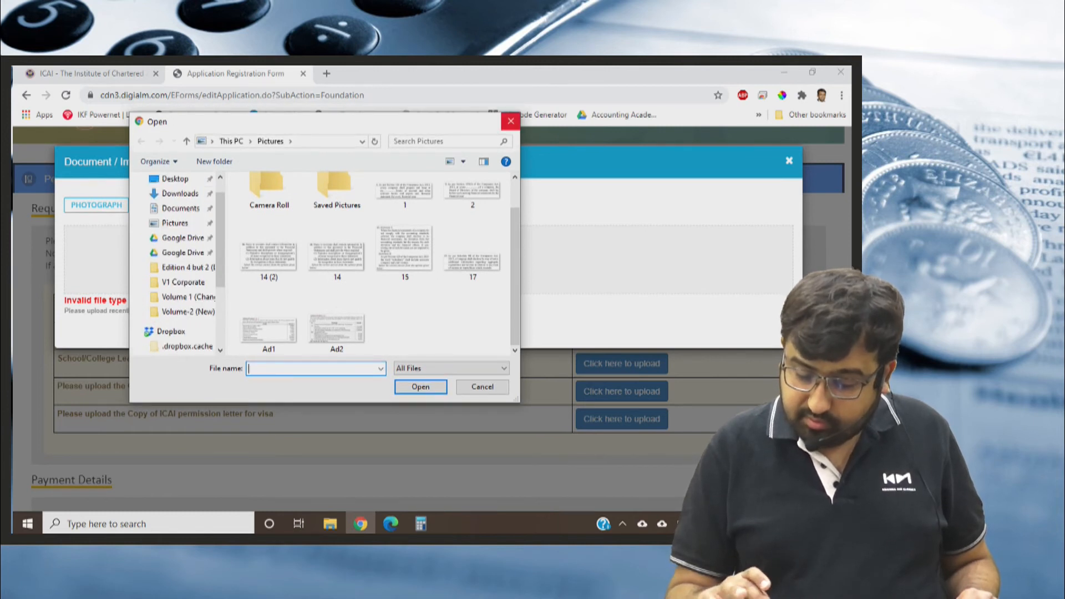
{"action": "left_click", "coordinate": [183, 253]}
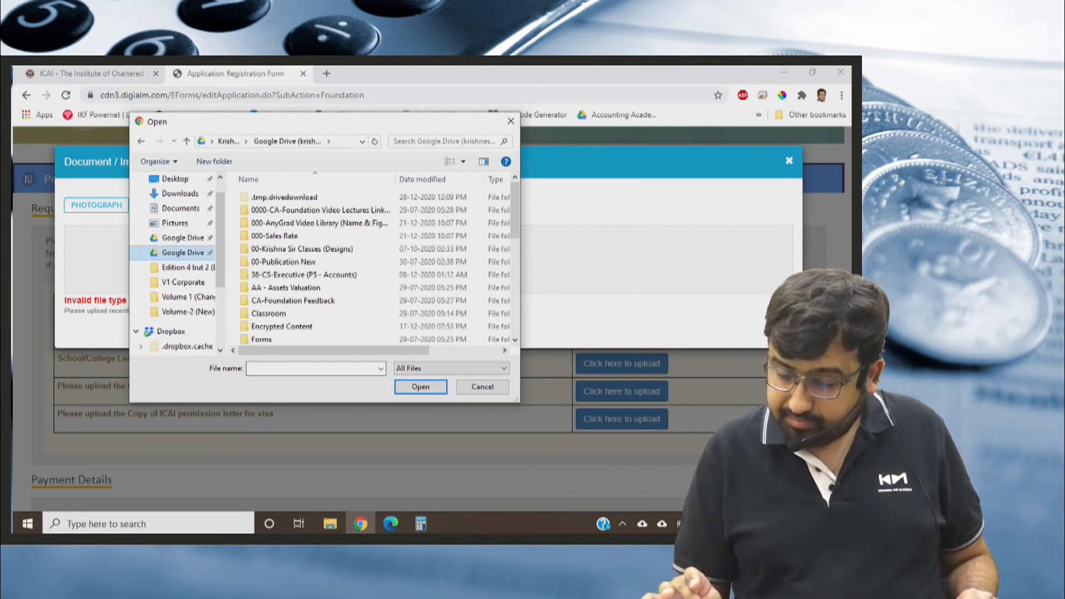
{"action": "scroll", "coordinate": [377, 267], "scroll_direction": "down", "scroll_amount": 10}
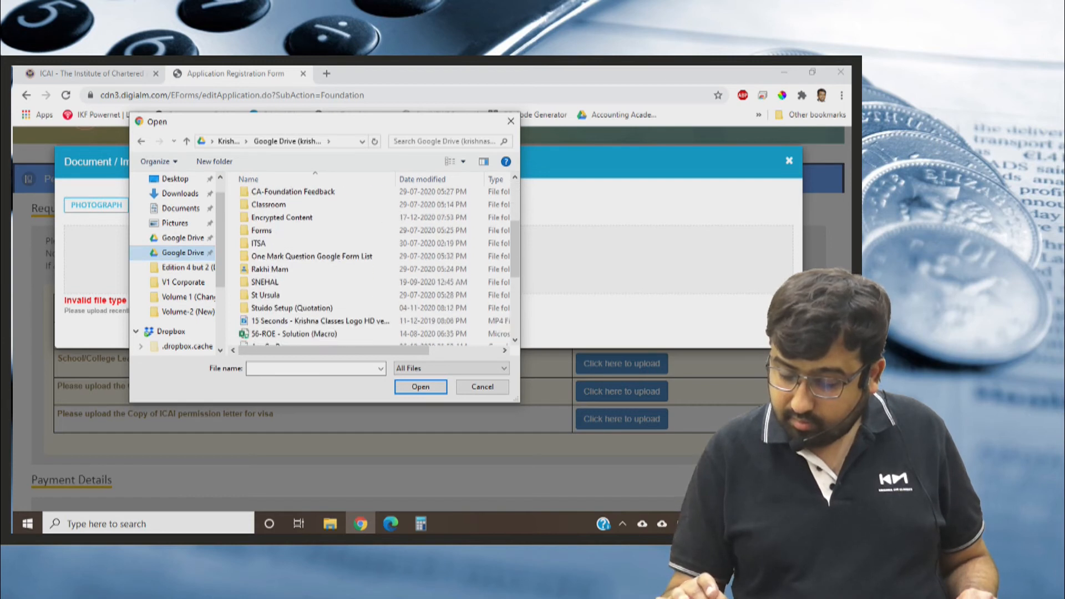
{"action": "scroll", "coordinate": [377, 266], "scroll_direction": "down", "scroll_amount": 1}
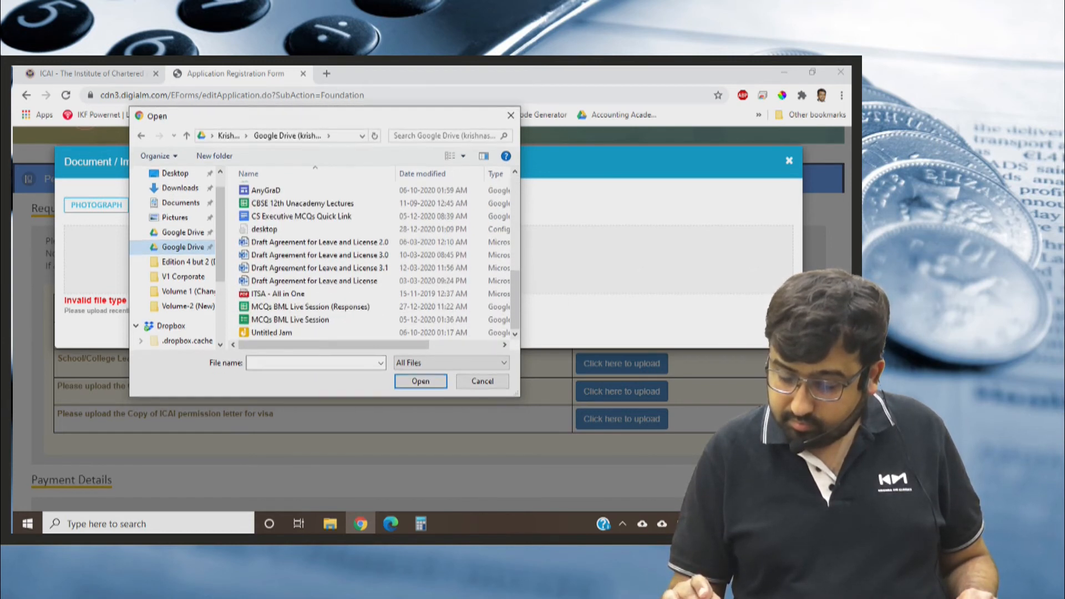
{"action": "scroll", "coordinate": [377, 266], "scroll_direction": "up", "scroll_amount": 2}
{"action": "key", "text": "super+Up"}
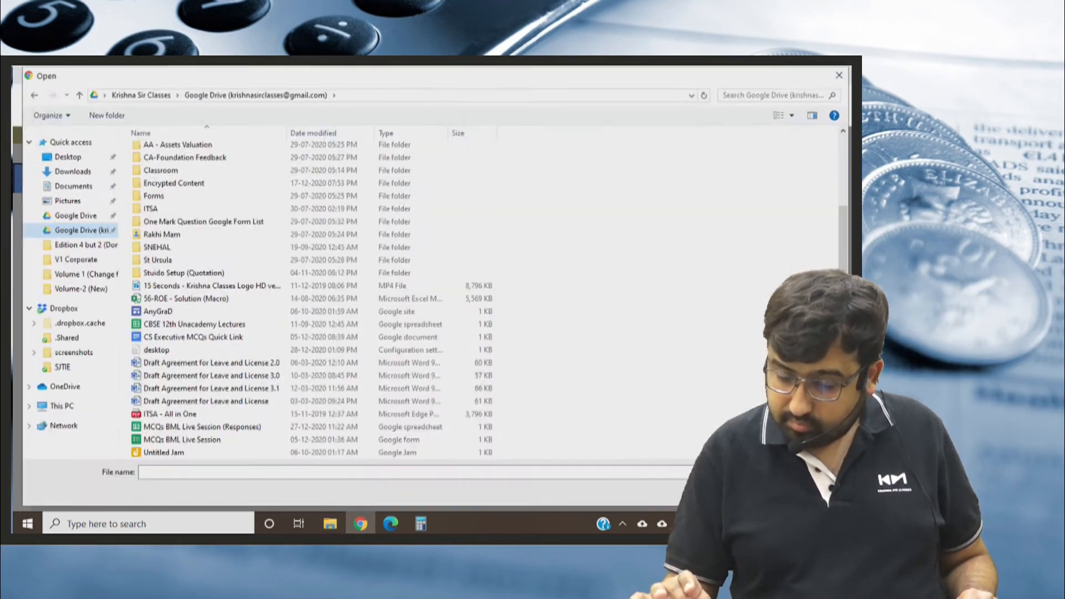
{"action": "left_click", "coordinate": [774, 93]}
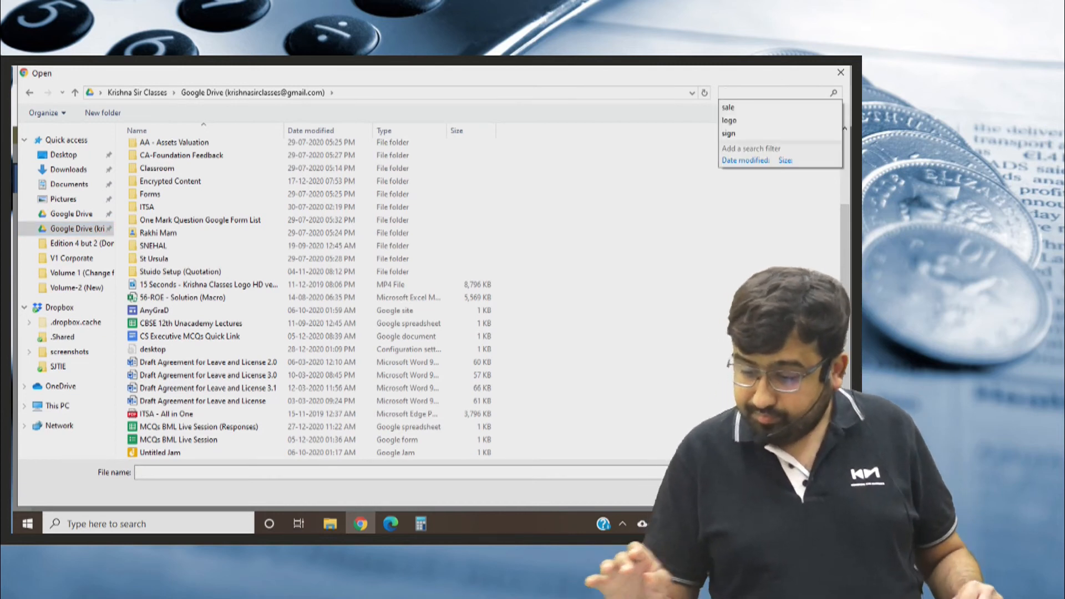
{"action": "type", "text": "sig"}
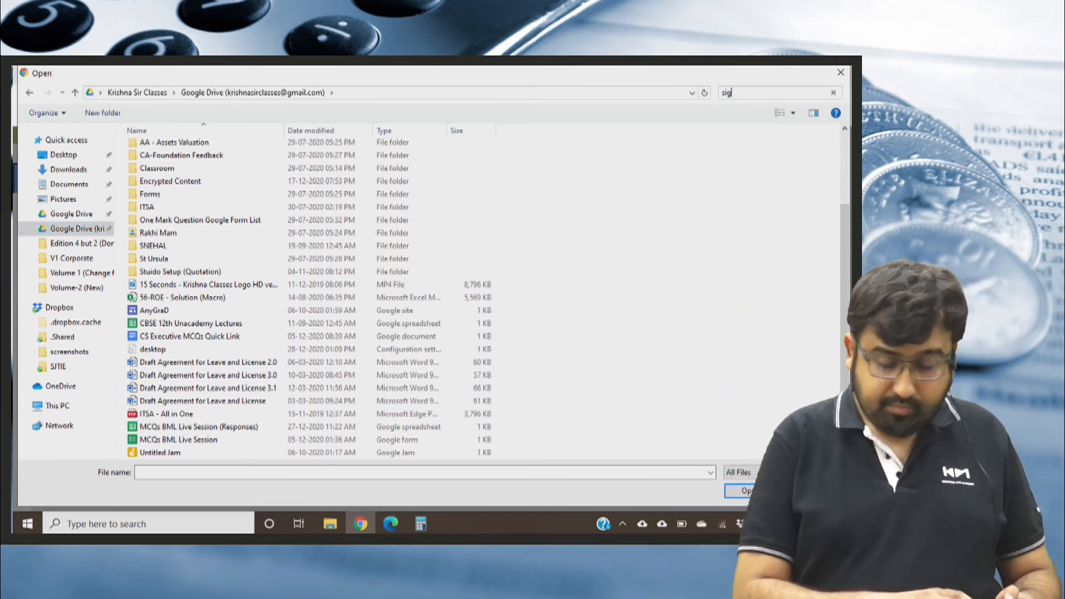
{"action": "type", "text": "n"}
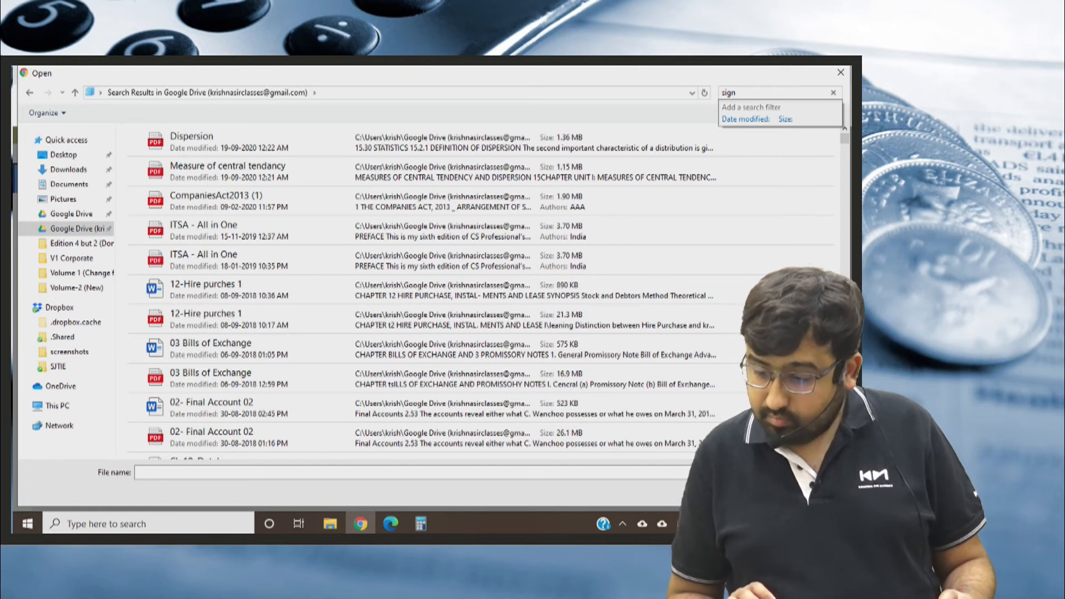
Check the Pictures folder and search the first pinned Google Drive folder for "sign".
{"action": "left_click", "coordinate": [67, 199]}
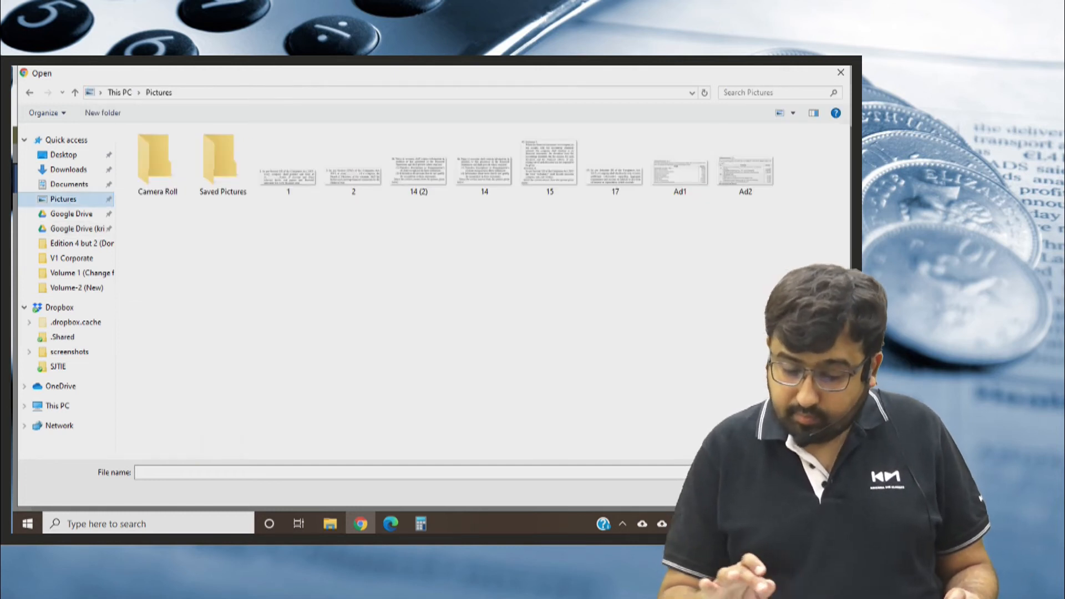
{"action": "left_click", "coordinate": [78, 213]}
{"action": "left_click", "coordinate": [775, 92]}
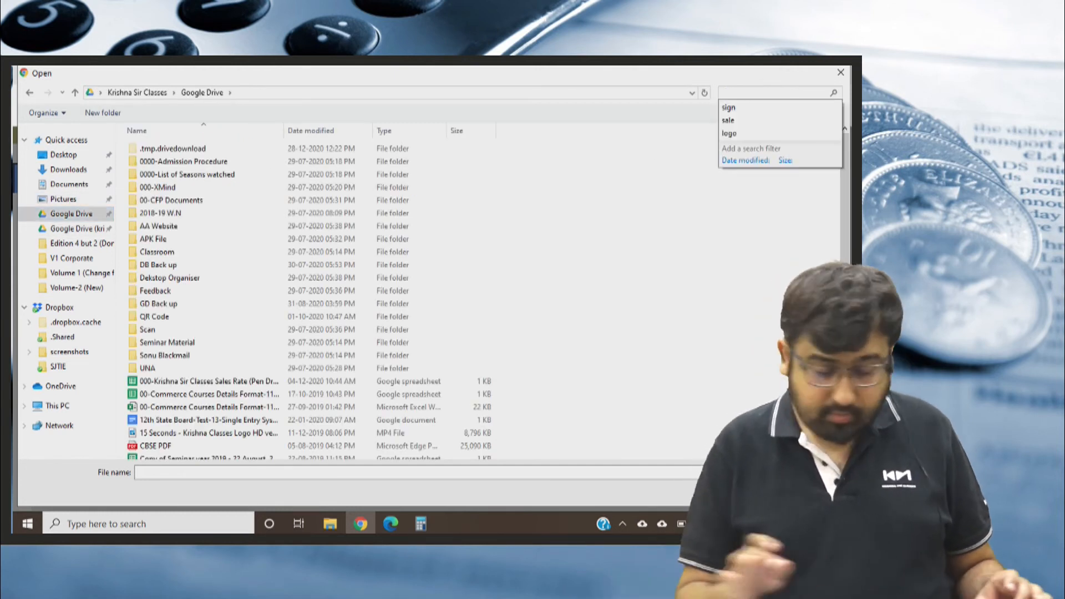
{"action": "type", "text": "sign"}
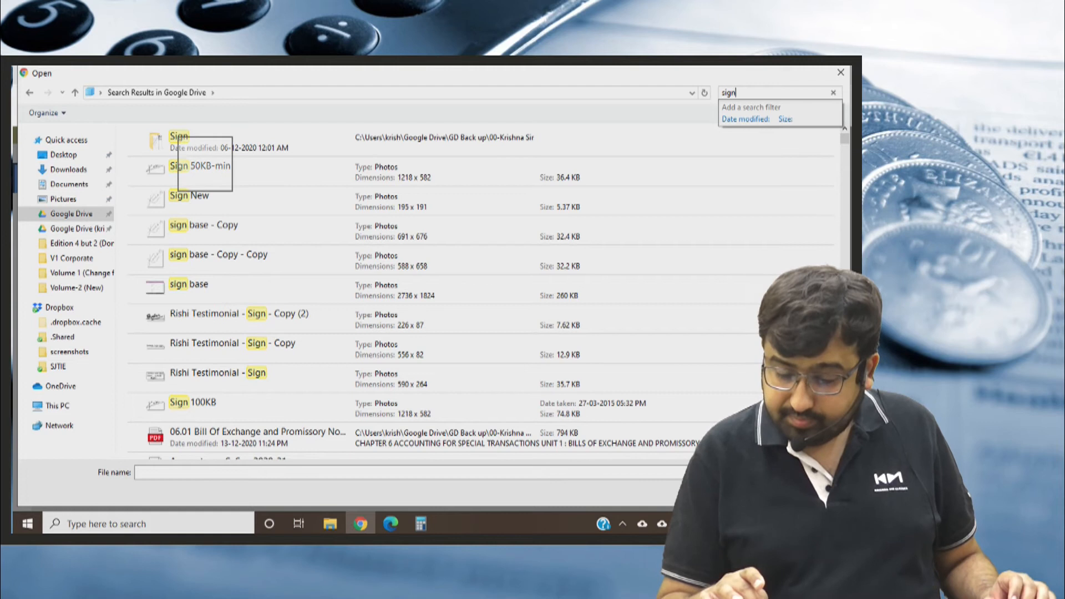
Preview the Sign 50KB-min image from the search results and close the preview.
{"action": "right_click", "coordinate": [205, 165]}
{"action": "left_click", "coordinate": [211, 146]}
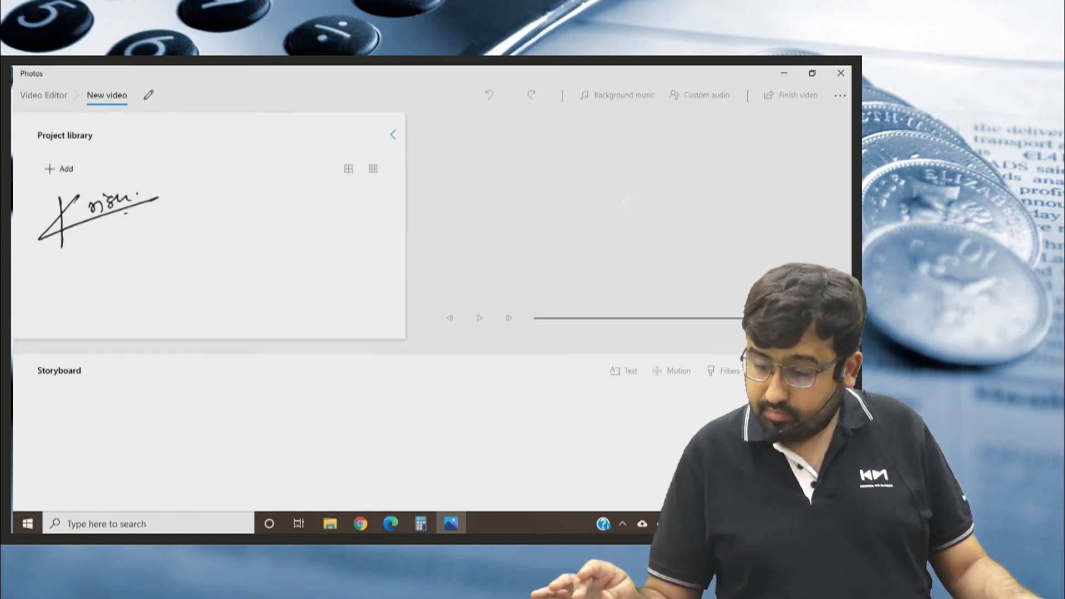
{"action": "left_click", "coordinate": [841, 73]}
Upload Sign 50KB-min from the Sign folder in the search results as the applicant's photograph and close the upload dialog.
{"action": "left_click", "coordinate": [211, 141]}
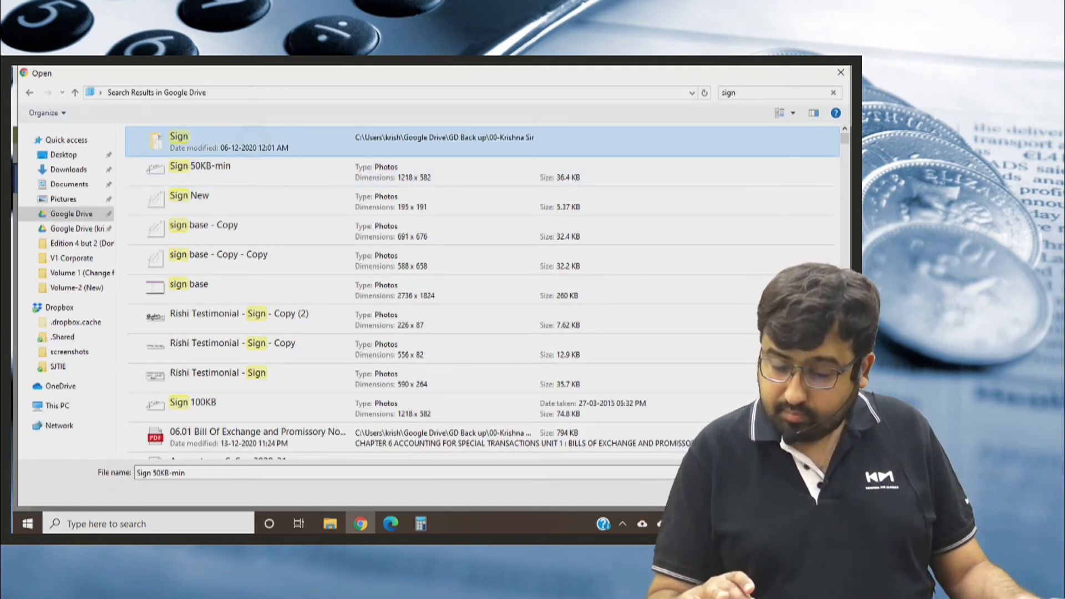
{"action": "double_click", "coordinate": [254, 139]}
{"action": "left_click", "coordinate": [193, 93]}
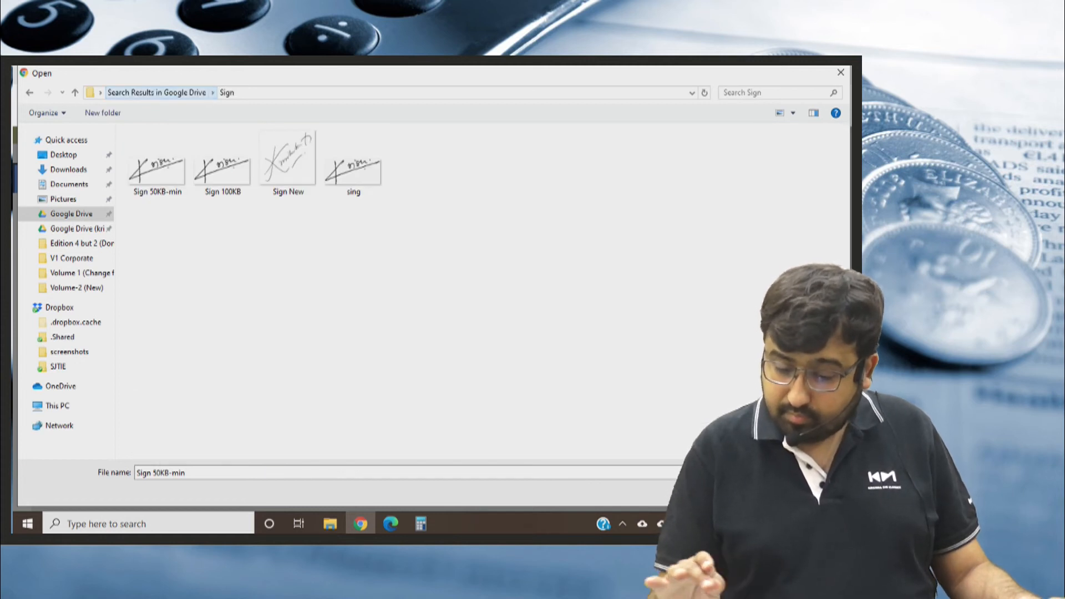
{"action": "double_click", "coordinate": [254, 141]}
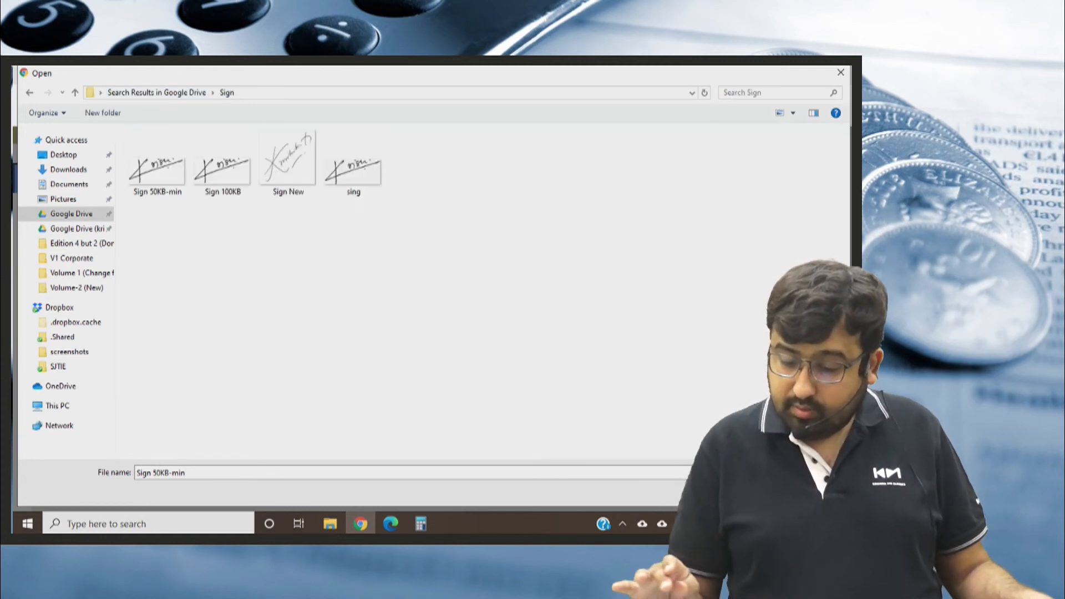
{"action": "left_click", "coordinate": [159, 177]}
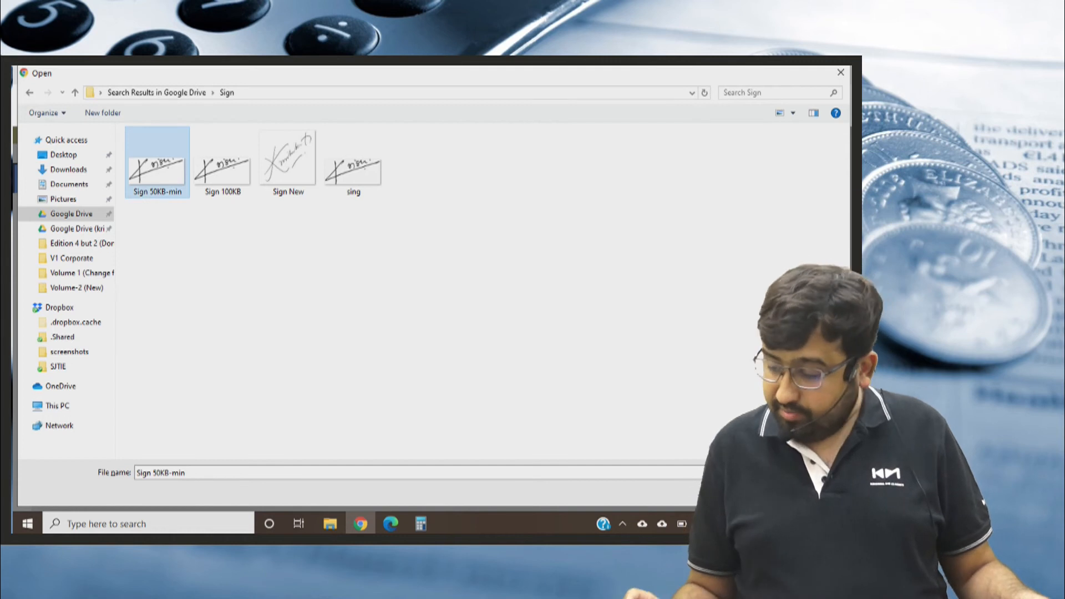
{"action": "key", "text": "Return"}
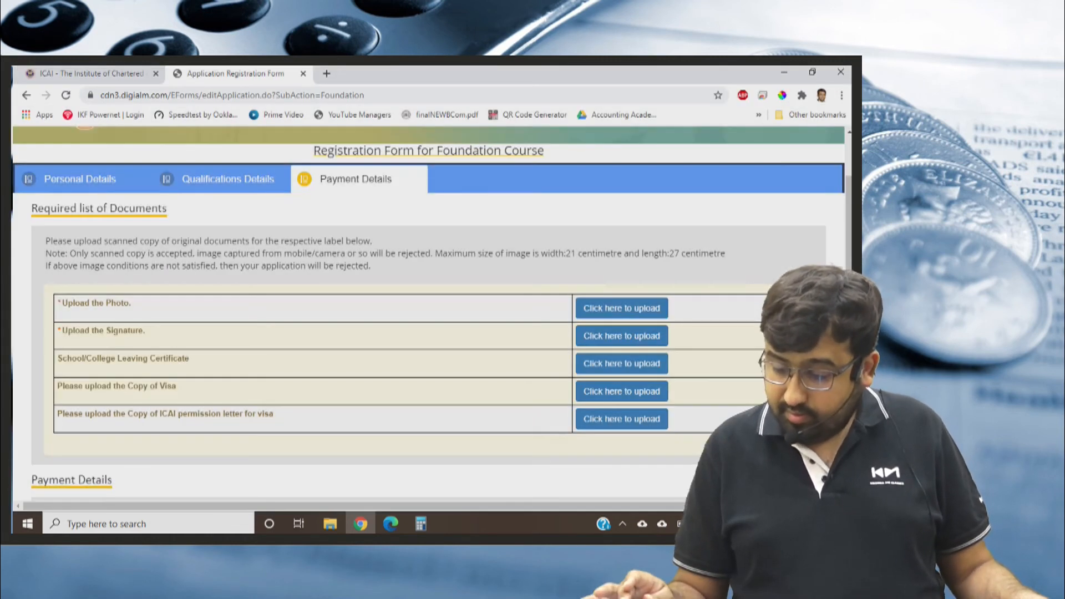
{"action": "left_click", "coordinate": [622, 308]}
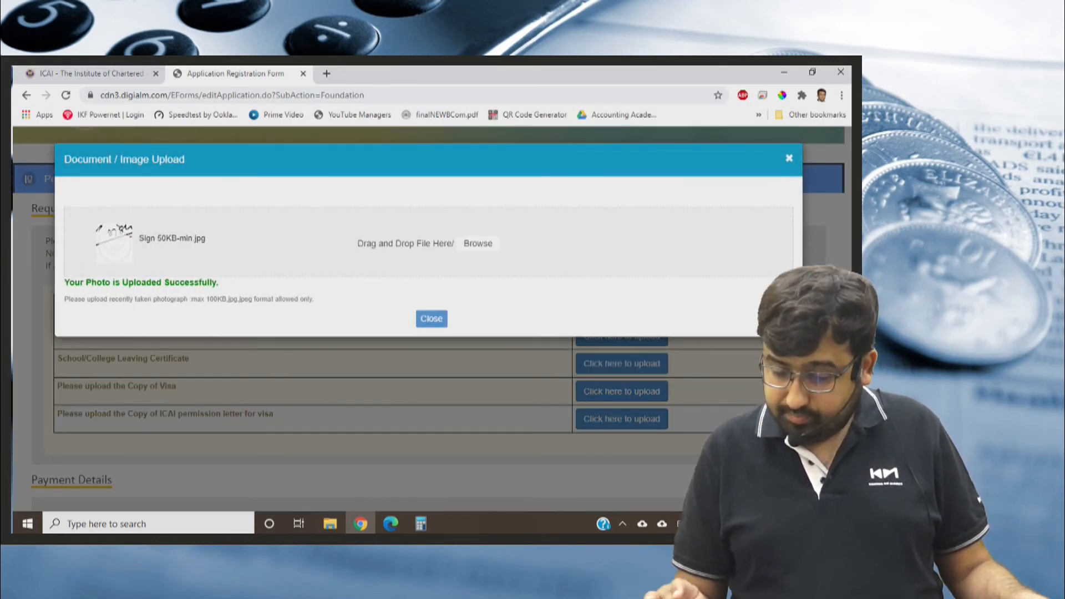
{"action": "left_click", "coordinate": [432, 336]}
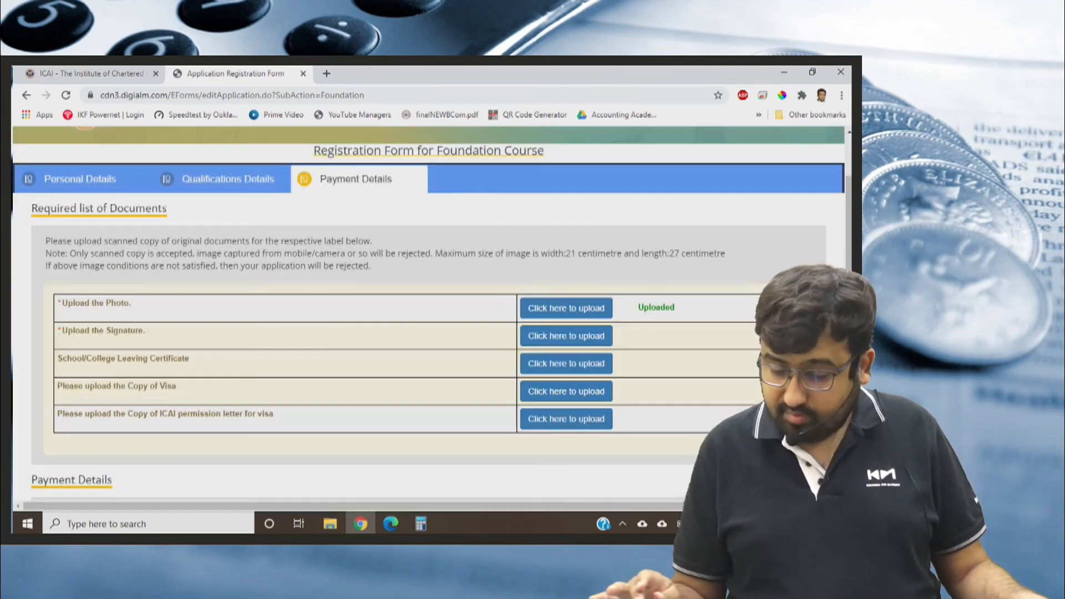
Open the signature upload and try to upload the sing image from the Sign folder as the applicant's signature.
{"action": "left_click", "coordinate": [566, 309]}
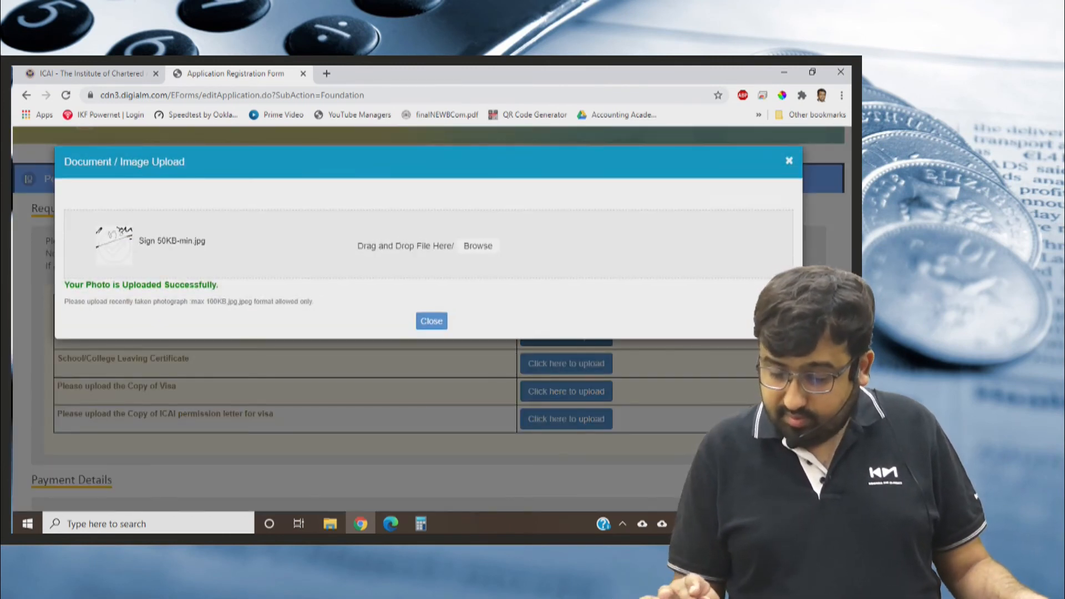
{"action": "left_click", "coordinate": [479, 261]}
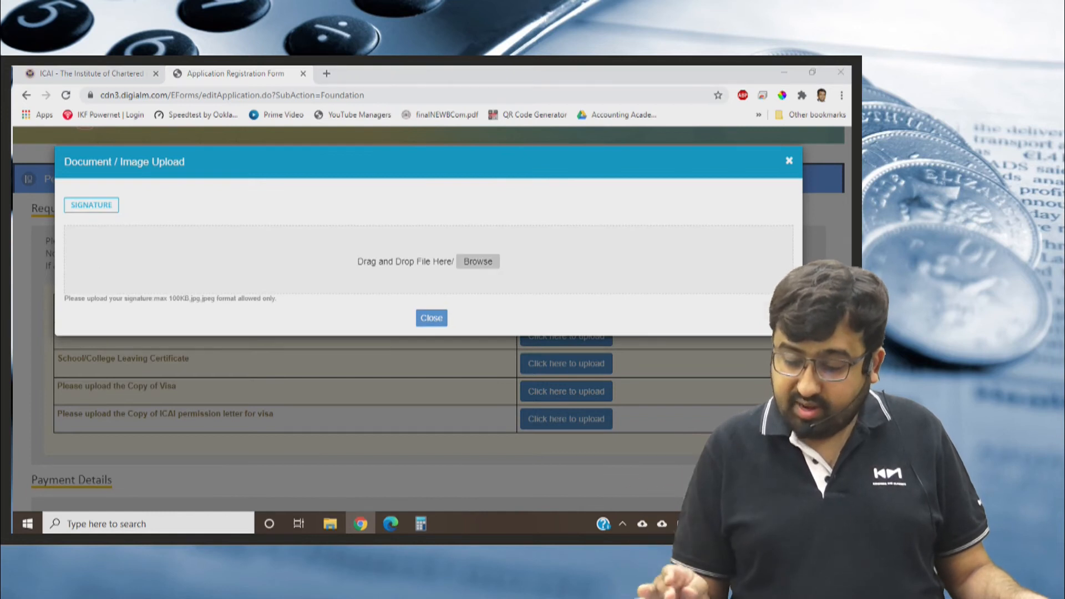
{"action": "double_click", "coordinate": [222, 171]}
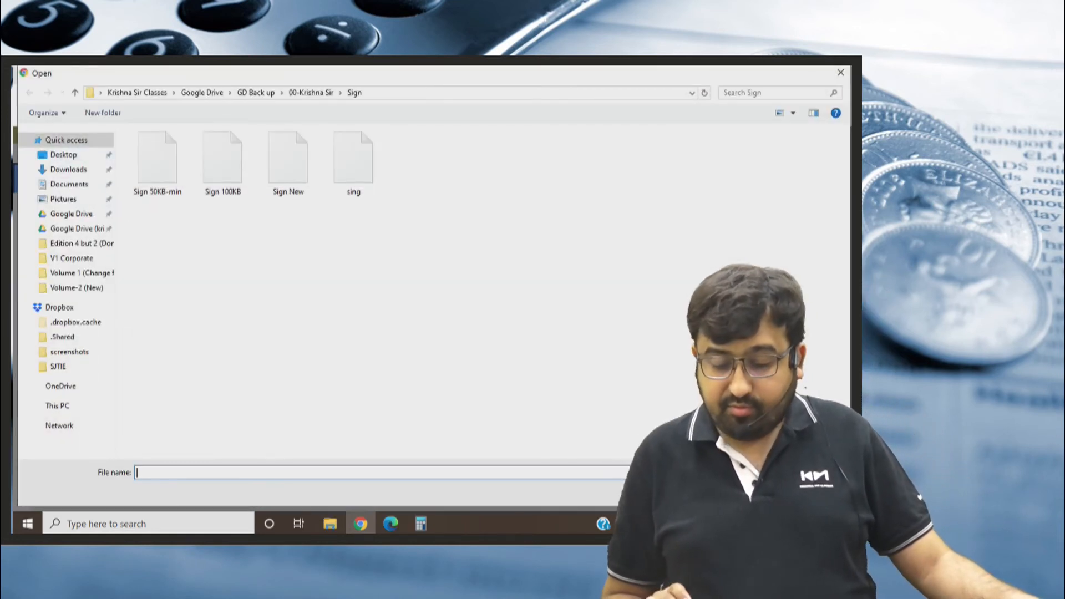
{"action": "left_click", "coordinate": [157, 171]}
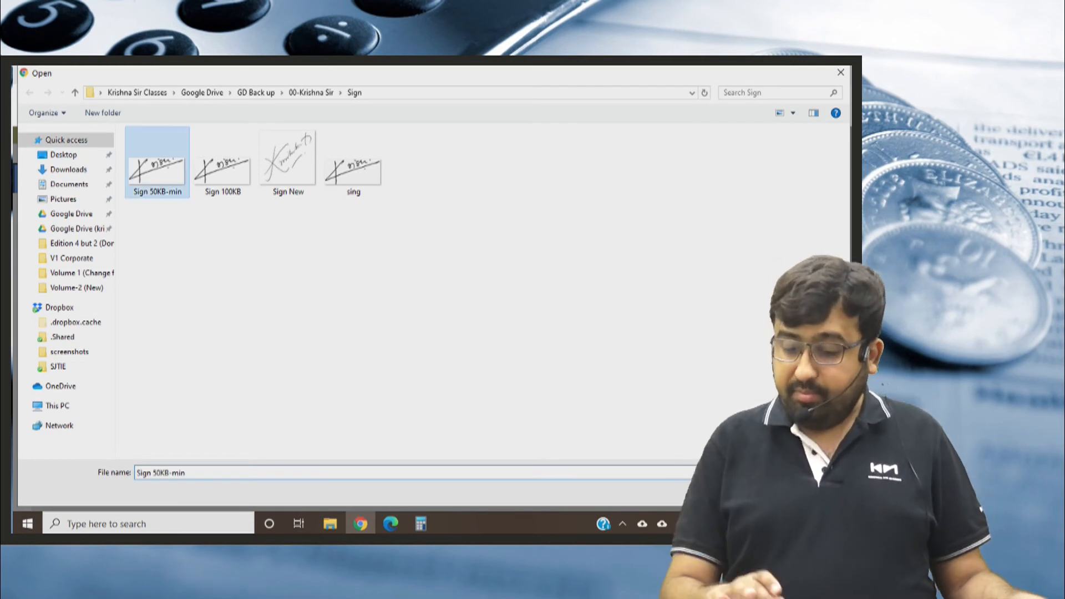
{"action": "double_click", "coordinate": [353, 171]}
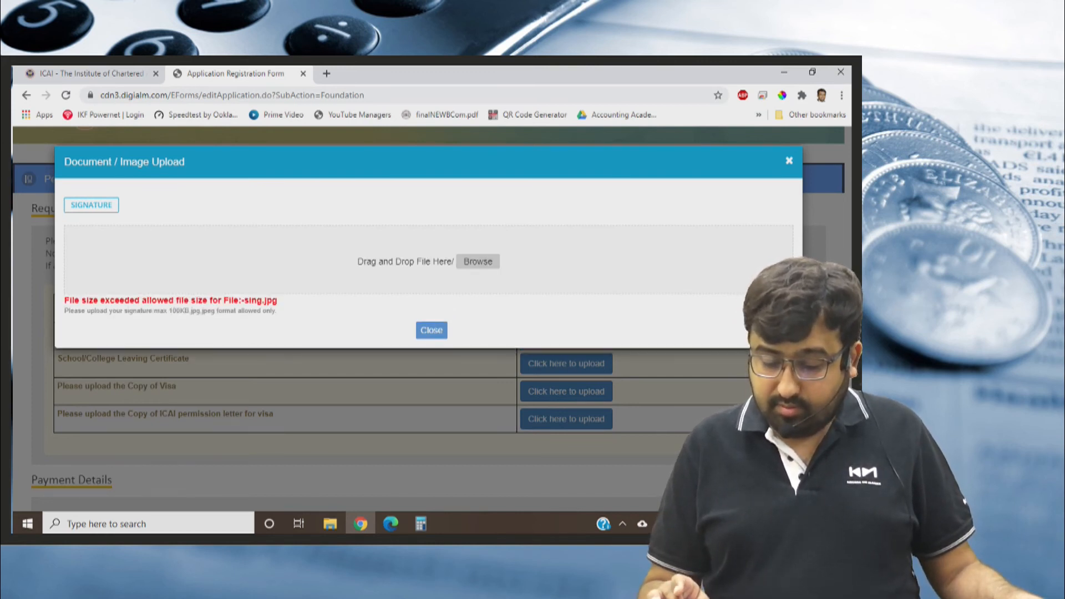
Upload Sign 50KB-min from the Sign folder as the applicant's signature.
{"action": "left_click", "coordinate": [478, 262]}
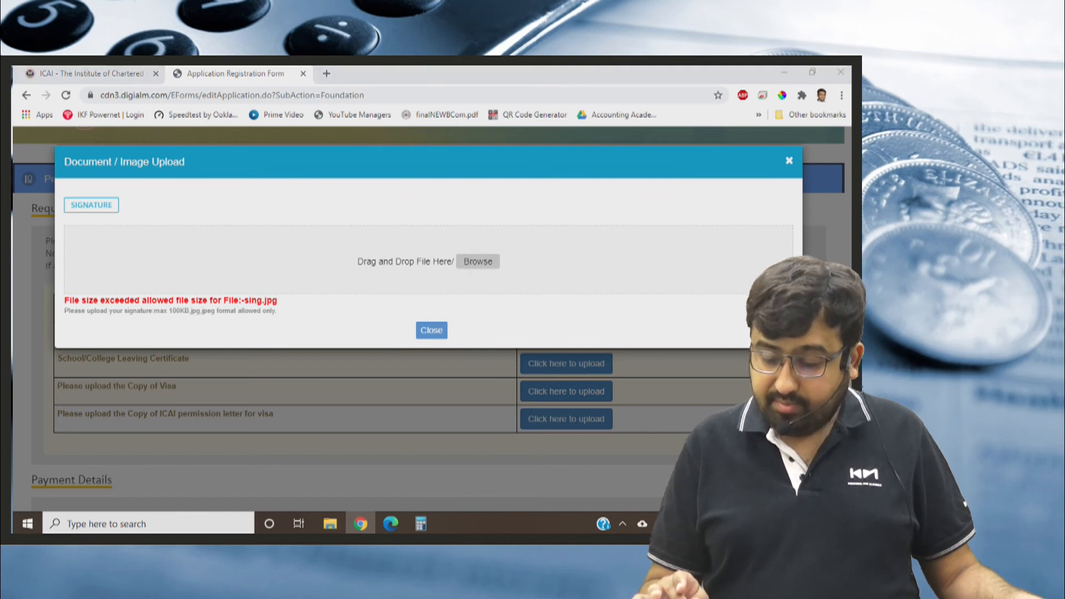
{"action": "left_click", "coordinate": [161, 171]}
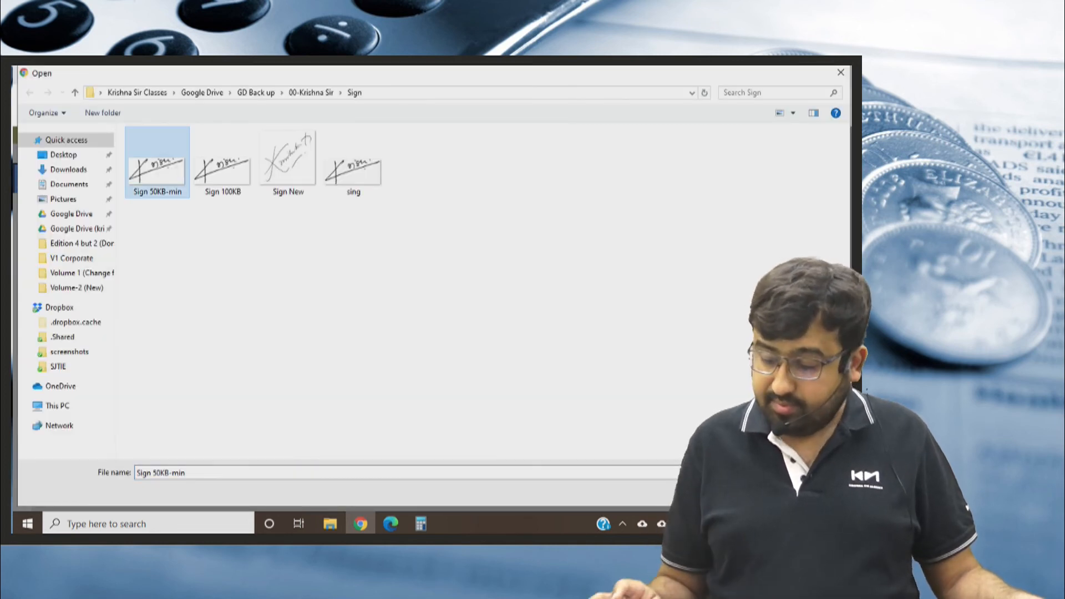
{"action": "left_click", "coordinate": [753, 493]}
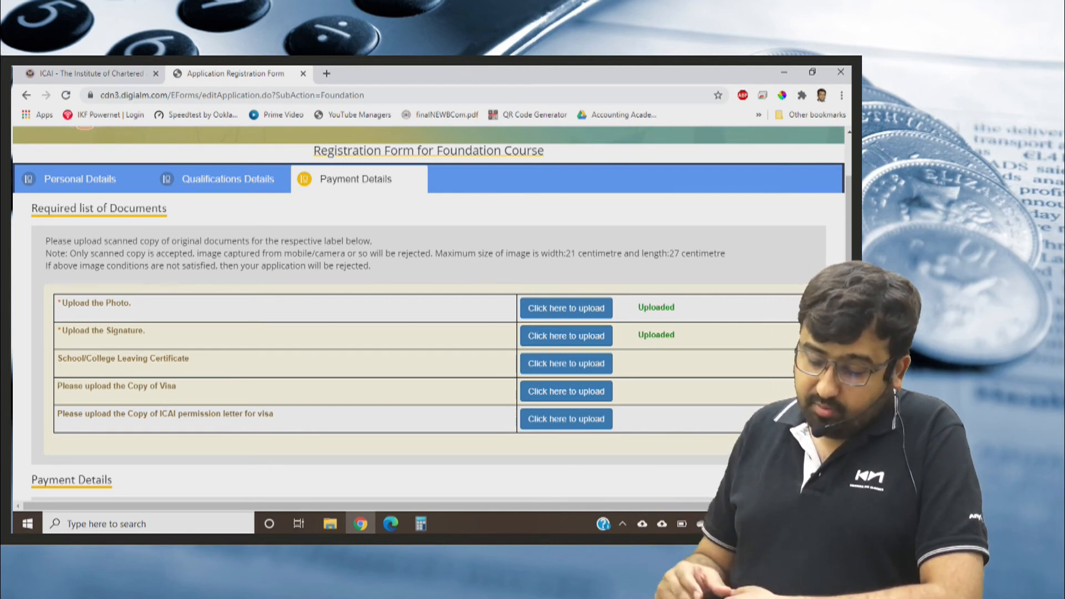
Review the payment details, the course fee rules, the fee breakdown table and the OTP submission note.
{"action": "scroll", "coordinate": [428, 311], "scroll_direction": "down", "scroll_amount": 3}
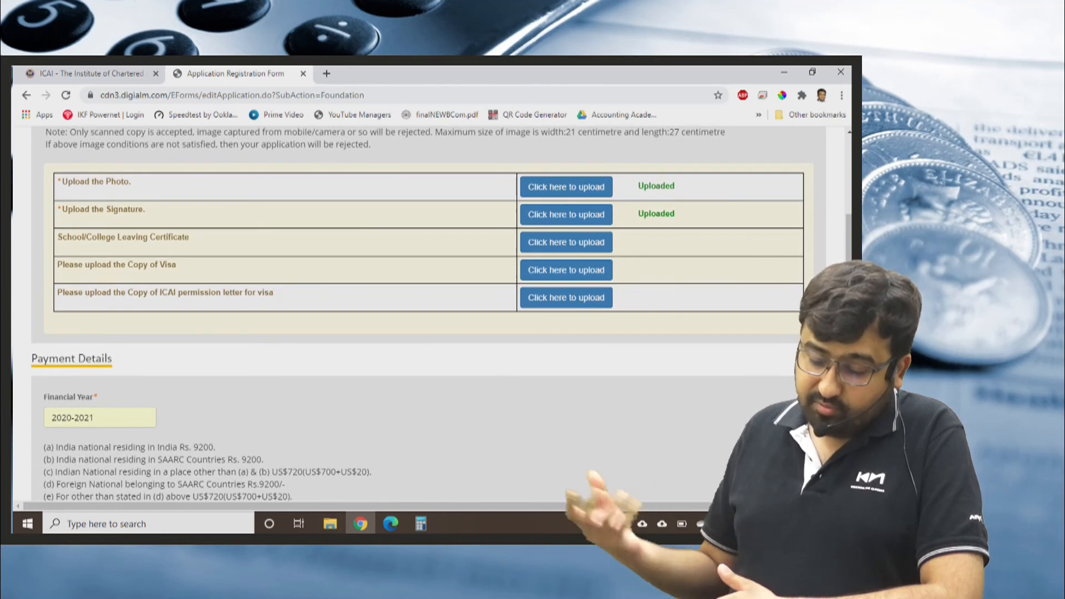
{"action": "scroll", "coordinate": [422, 314], "scroll_direction": "down", "scroll_amount": 6}
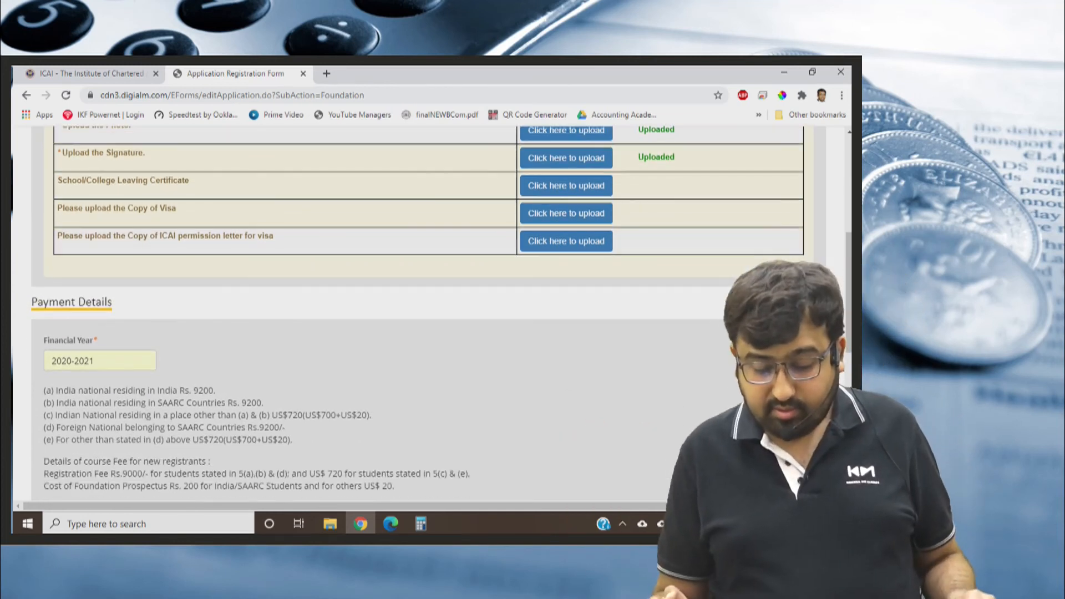
{"action": "scroll", "coordinate": [428, 314], "scroll_direction": "up", "scroll_amount": 3}
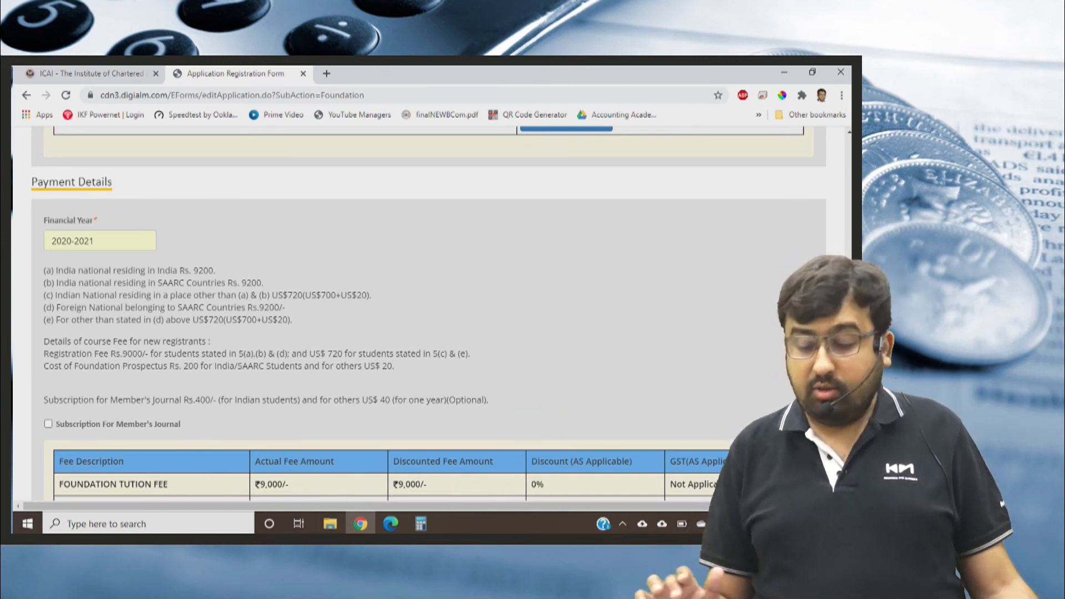
{"action": "scroll", "coordinate": [428, 313], "scroll_direction": "down", "scroll_amount": 3}
{"action": "scroll", "coordinate": [428, 313], "scroll_direction": "down", "scroll_amount": 1}
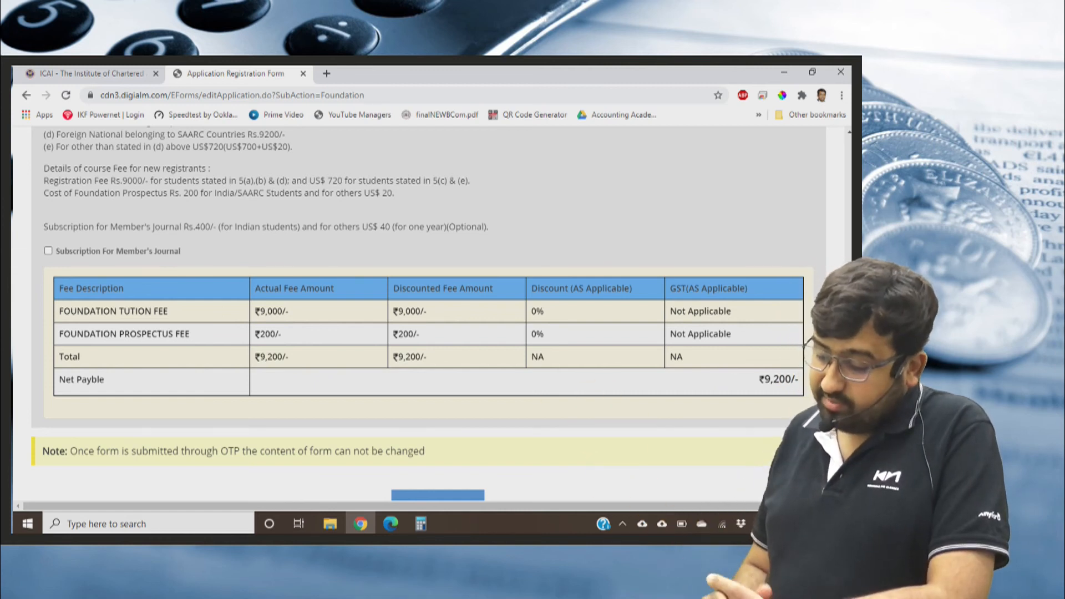
{"action": "scroll", "coordinate": [428, 313], "scroll_direction": "down", "scroll_amount": 1}
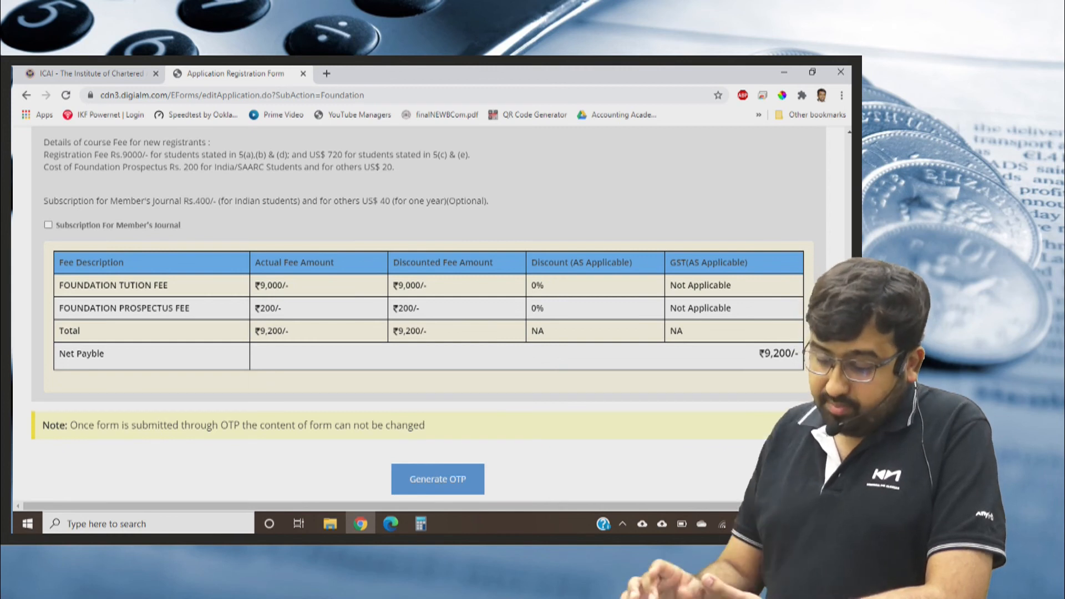
{"action": "scroll", "coordinate": [429, 313], "scroll_direction": "down", "scroll_amount": 1}
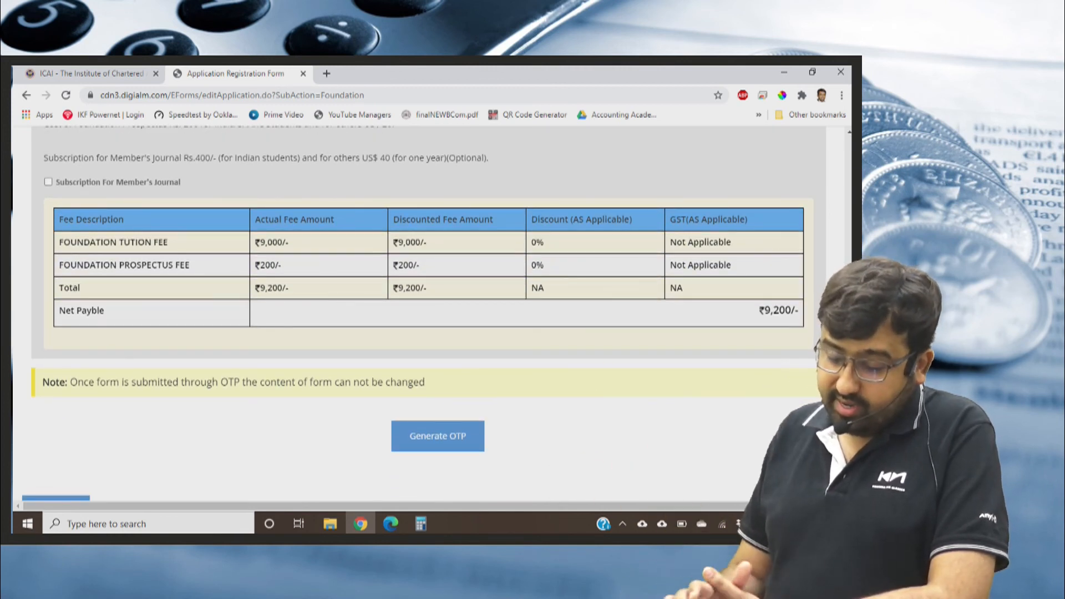
{"action": "scroll", "coordinate": [428, 313], "scroll_direction": "down", "scroll_amount": 1}
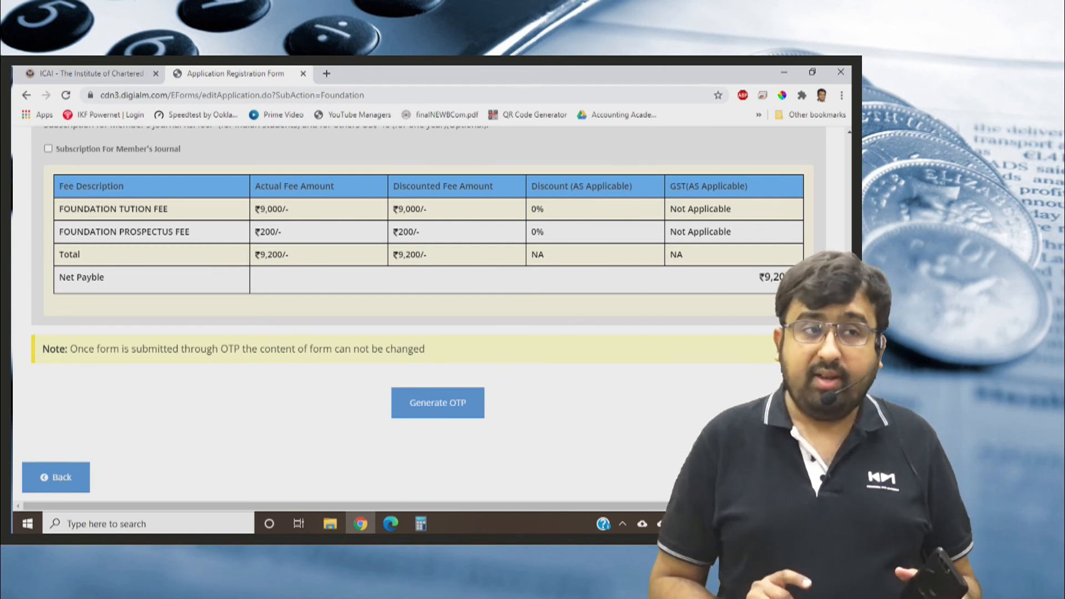
Request an OTP for the form, submit the captcha characters shown in the image and acknowledge the message.
{"action": "left_click", "coordinate": [438, 403]}
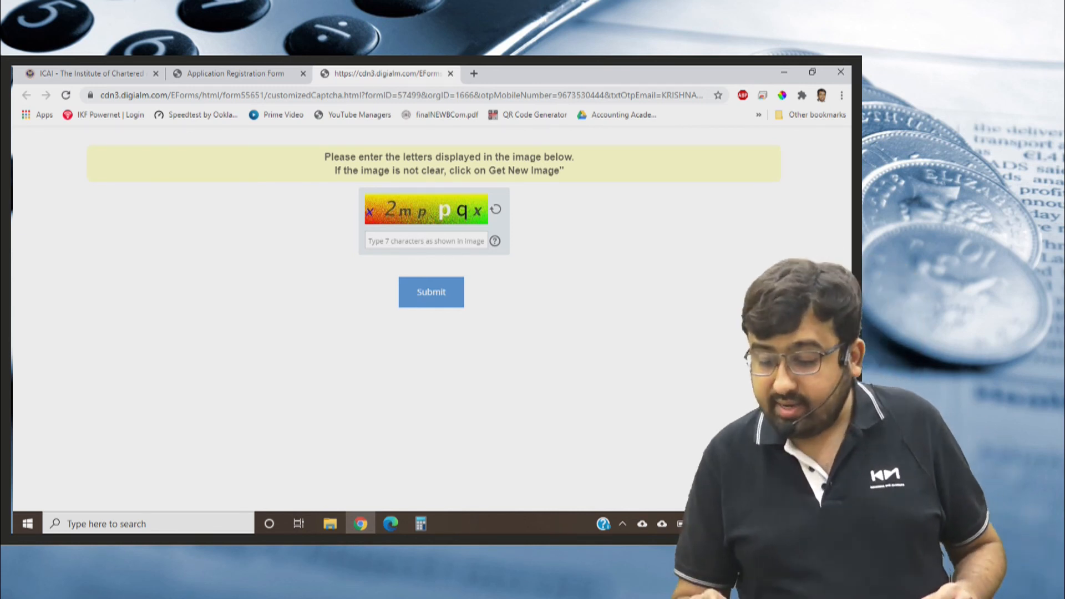
{"action": "type", "text": "x2"}
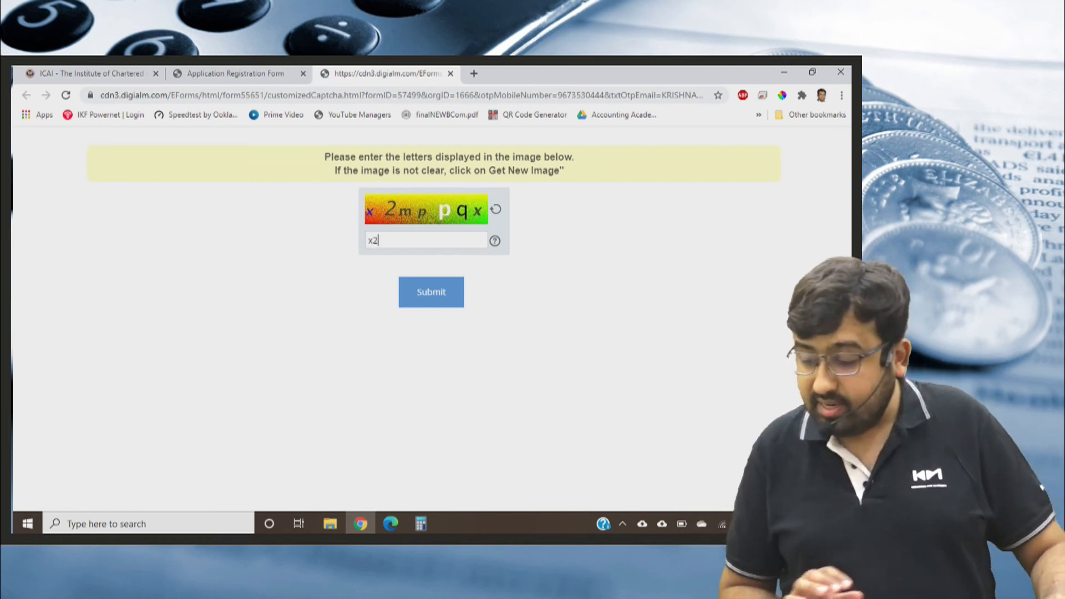
{"action": "type", "text": "mp"}
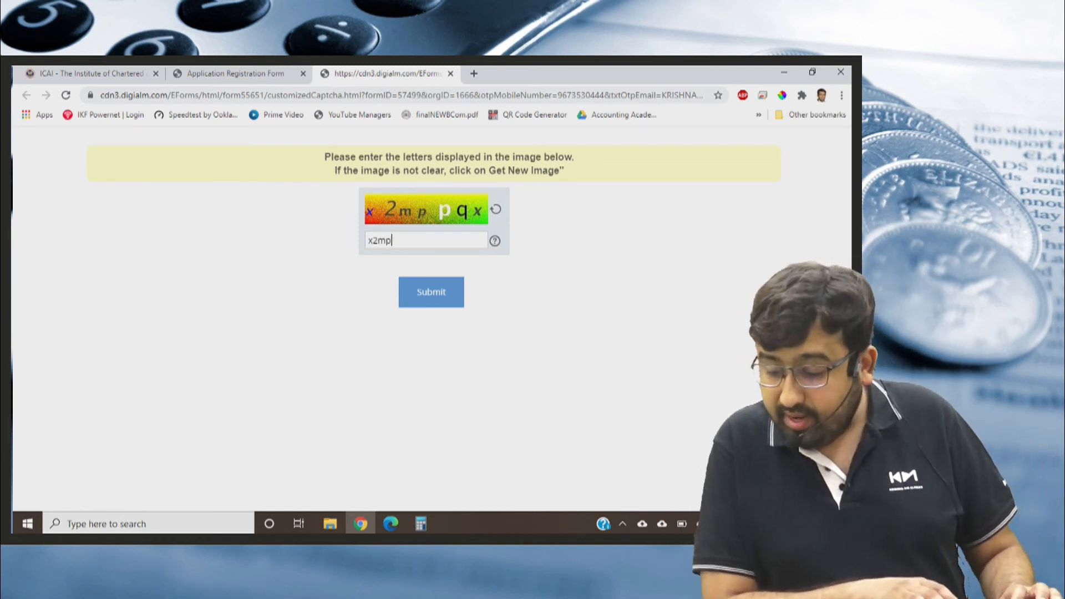
{"action": "type", "text": "p"}
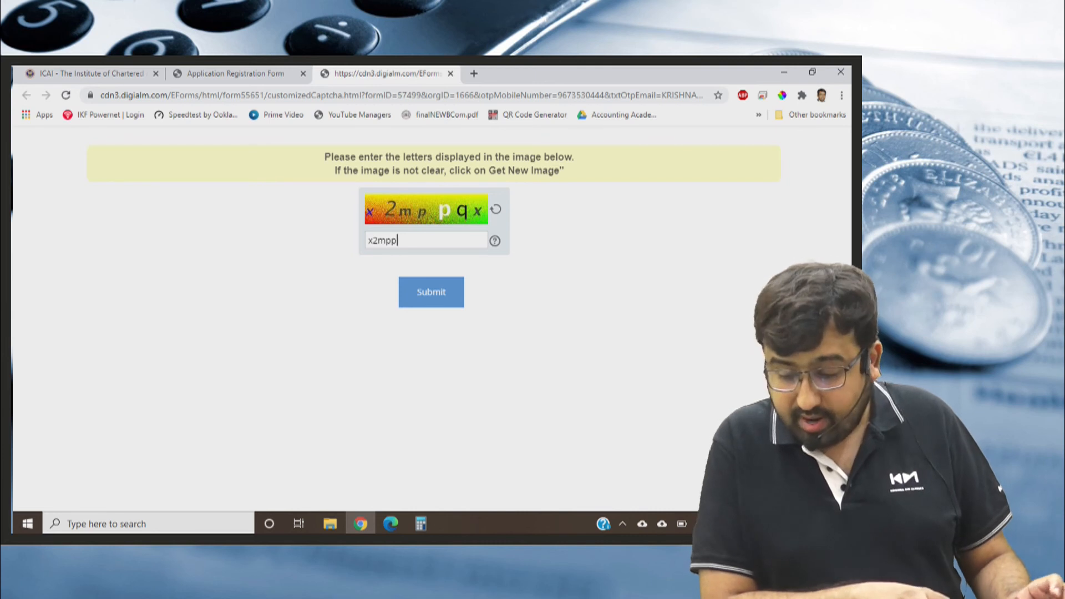
{"action": "type", "text": "qx"}
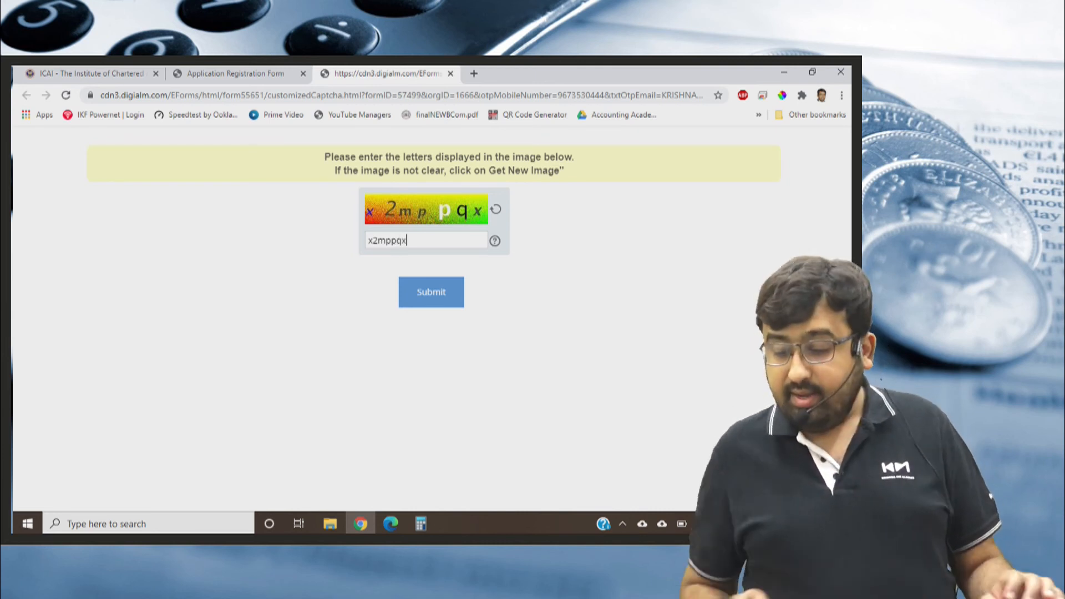
{"action": "key", "text": "Return"}
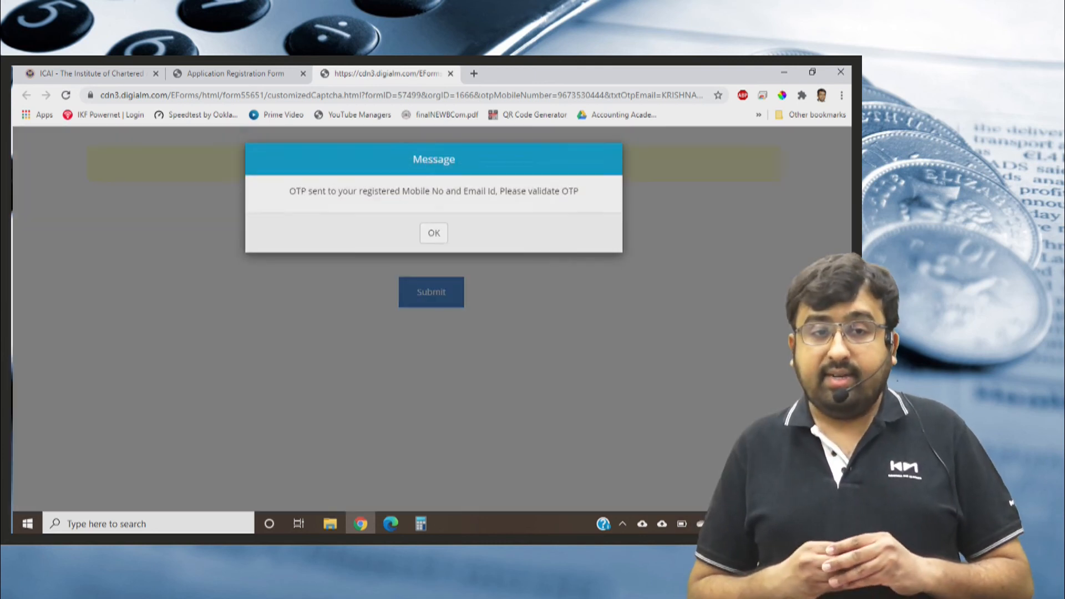
{"action": "key", "text": "Return"}
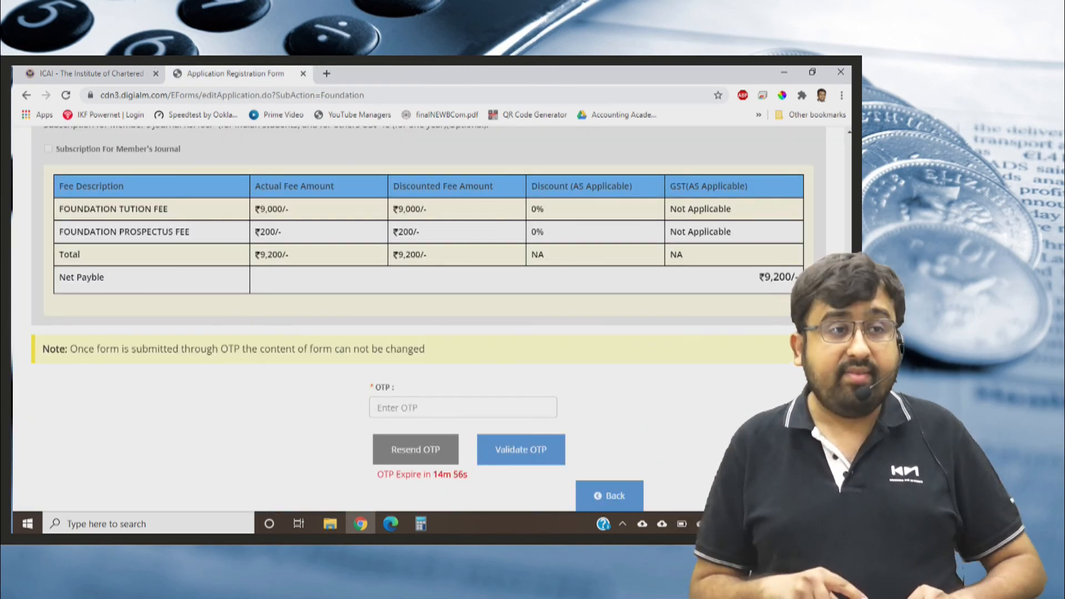
Enter the received one-time password in the OTP field and validate it.
{"action": "left_click", "coordinate": [435, 408]}
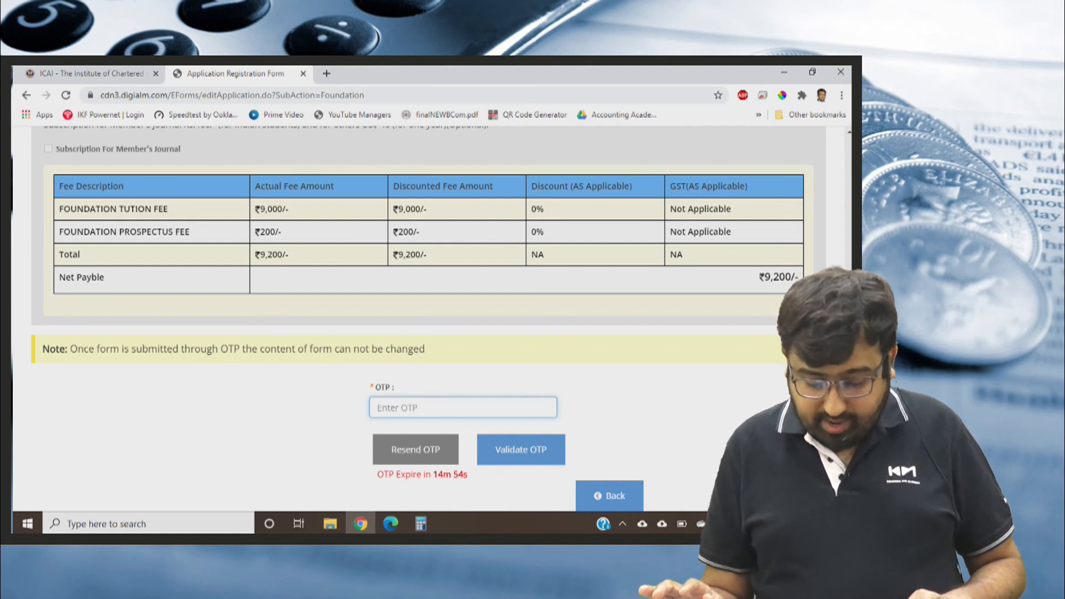
{"action": "type", "text": "••"}
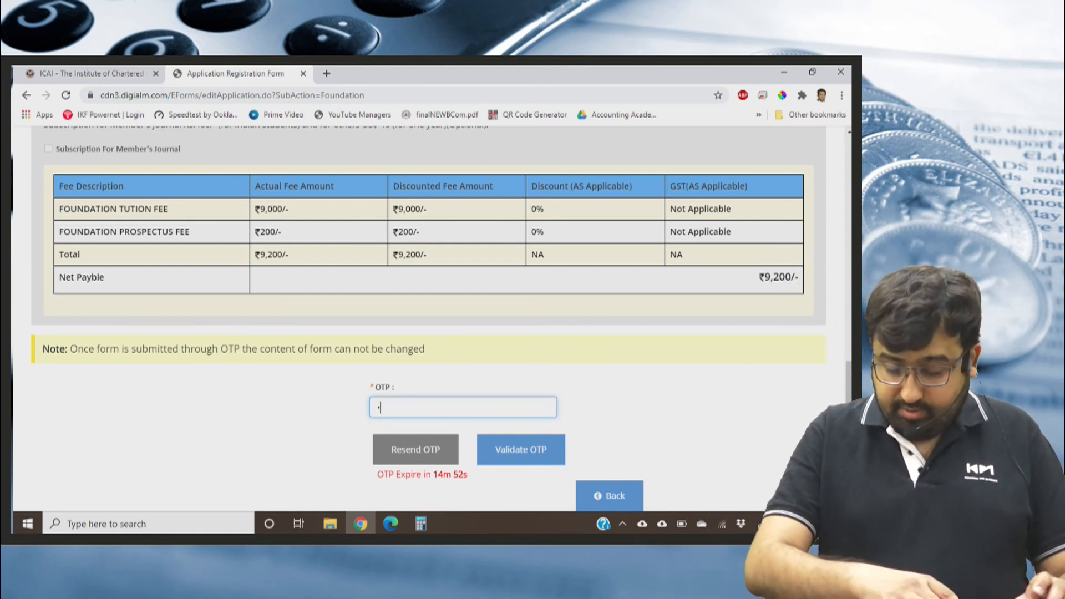
{"action": "type", "text": "•"}
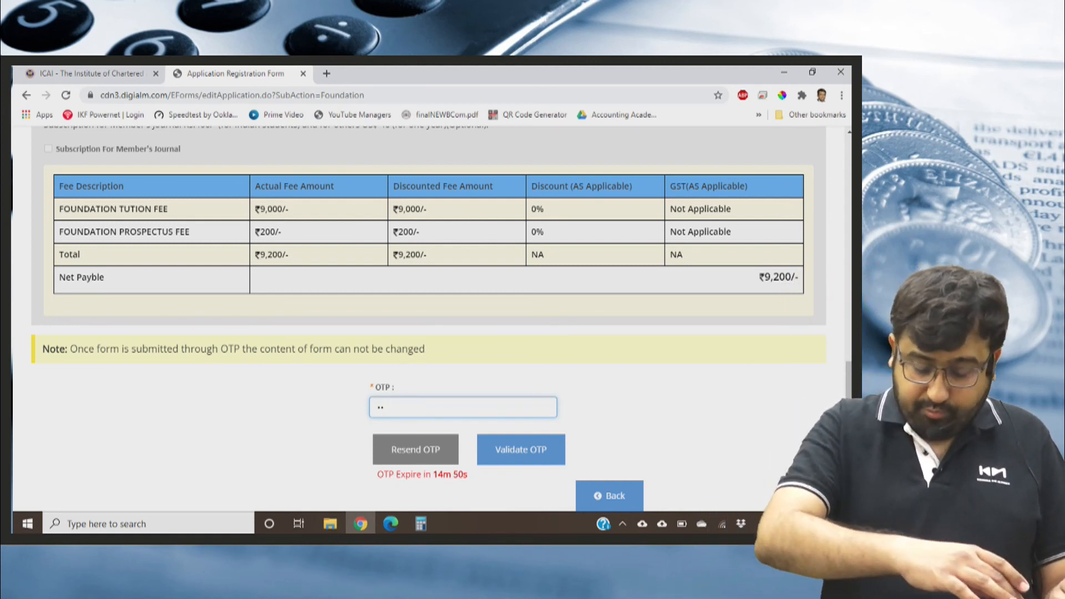
{"action": "type", "text": "•••"}
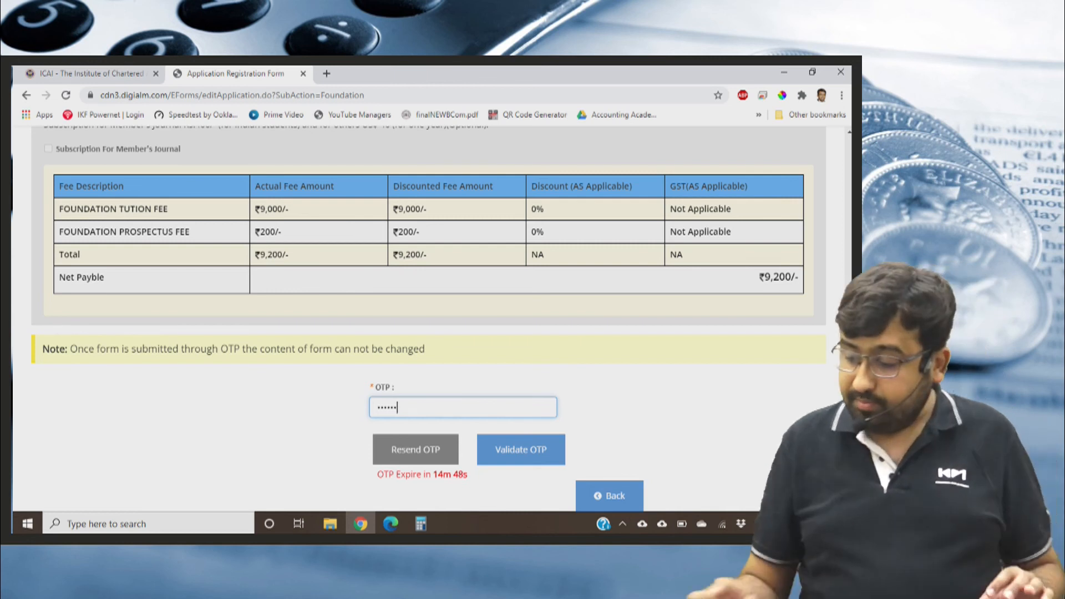
{"action": "left_click", "coordinate": [521, 450]}
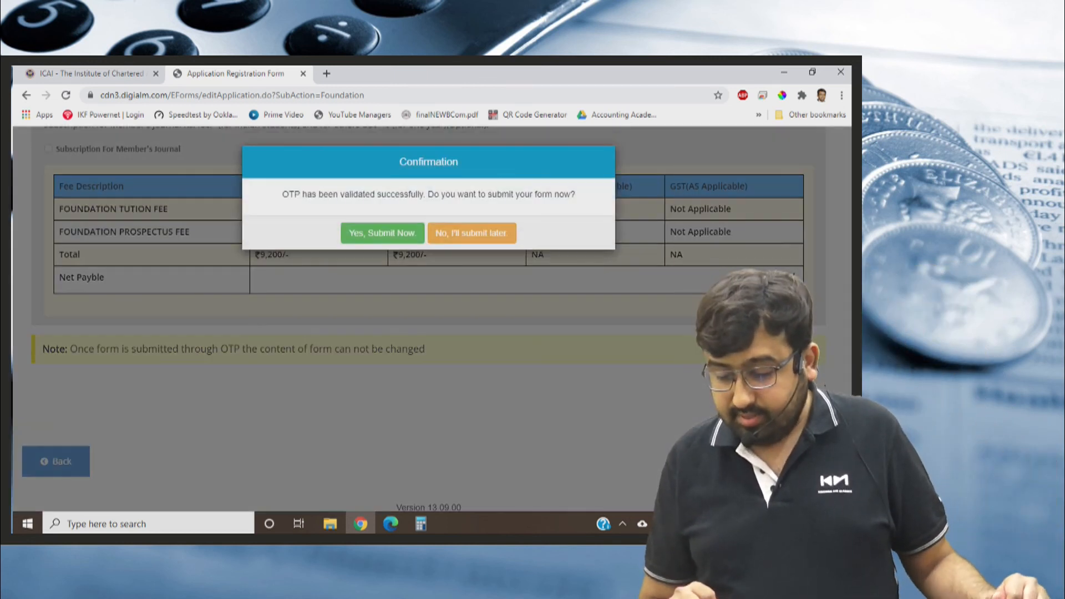
Submit the validated registration form now, acknowledge the mobile number and email alert, and confirm the submission.
{"action": "left_click", "coordinate": [383, 234]}
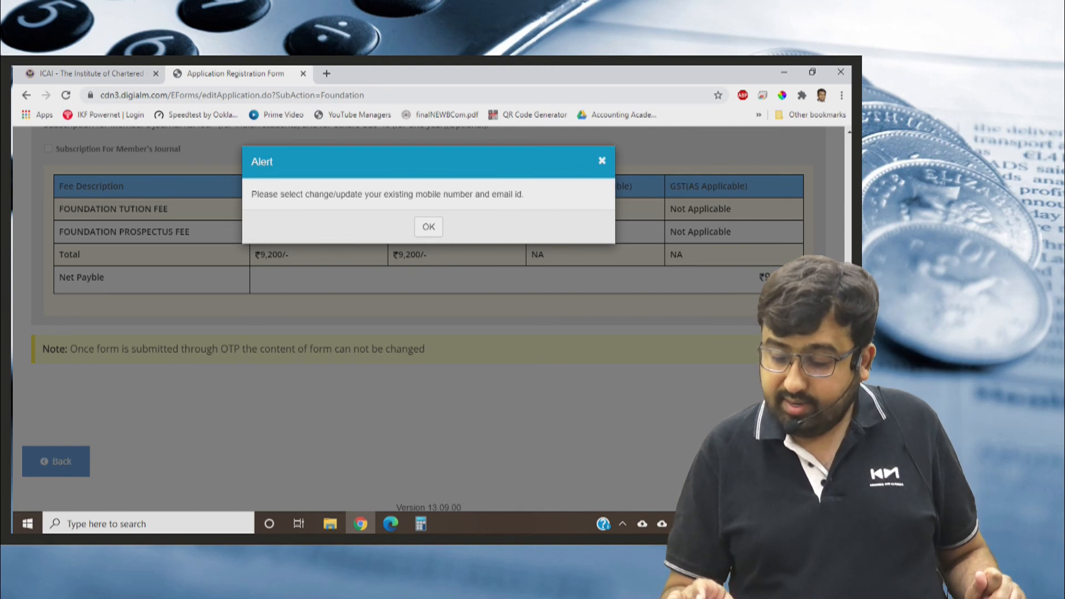
{"action": "left_click", "coordinate": [429, 227]}
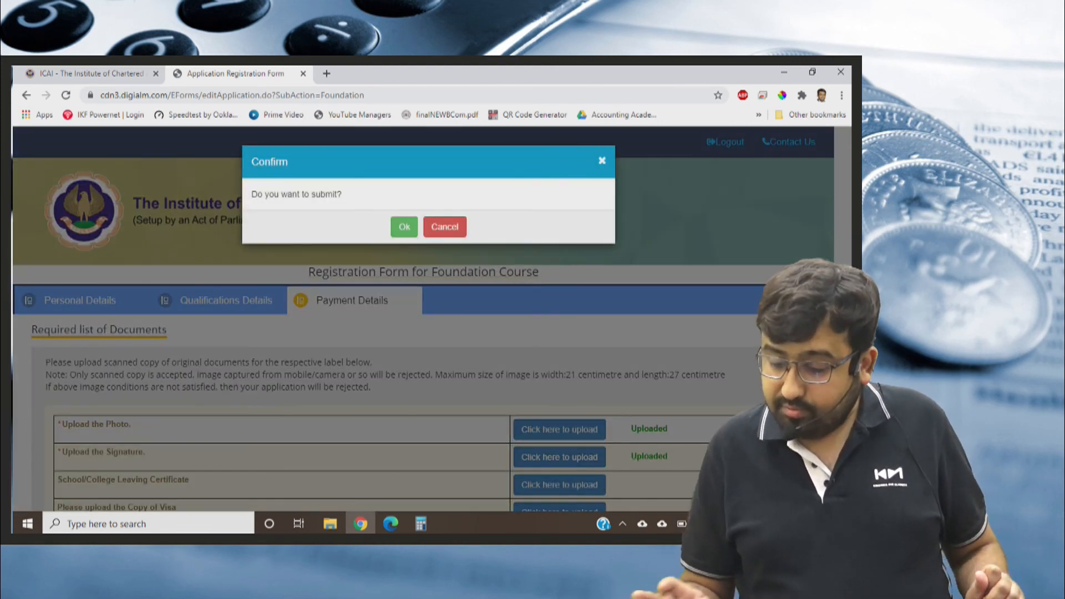
{"action": "left_click", "coordinate": [404, 226]}
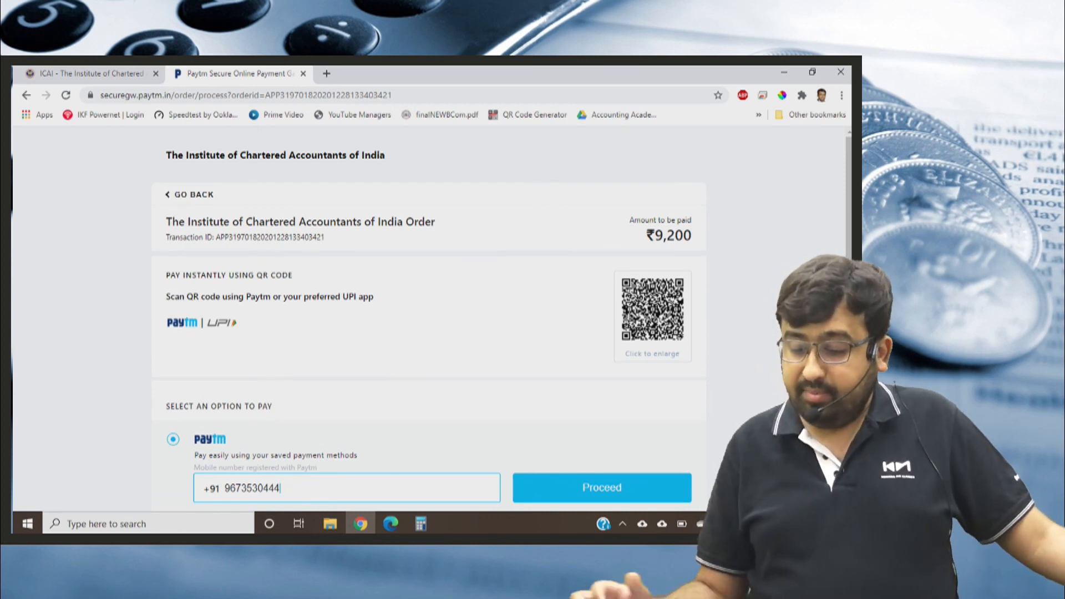
Review the payment options on the Paytm page, including the banks offered for EMI payment.
{"action": "scroll", "coordinate": [430, 318], "scroll_direction": "down", "scroll_amount": 1}
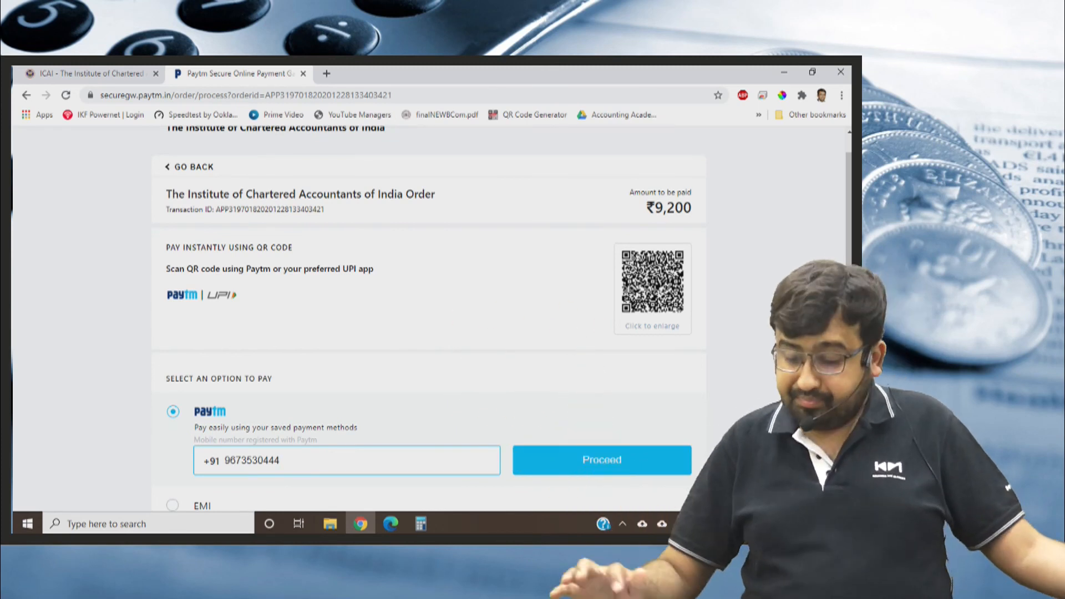
{"action": "scroll", "coordinate": [430, 318], "scroll_direction": "down", "scroll_amount": 2}
{"action": "scroll", "coordinate": [430, 318], "scroll_direction": "down", "scroll_amount": 2}
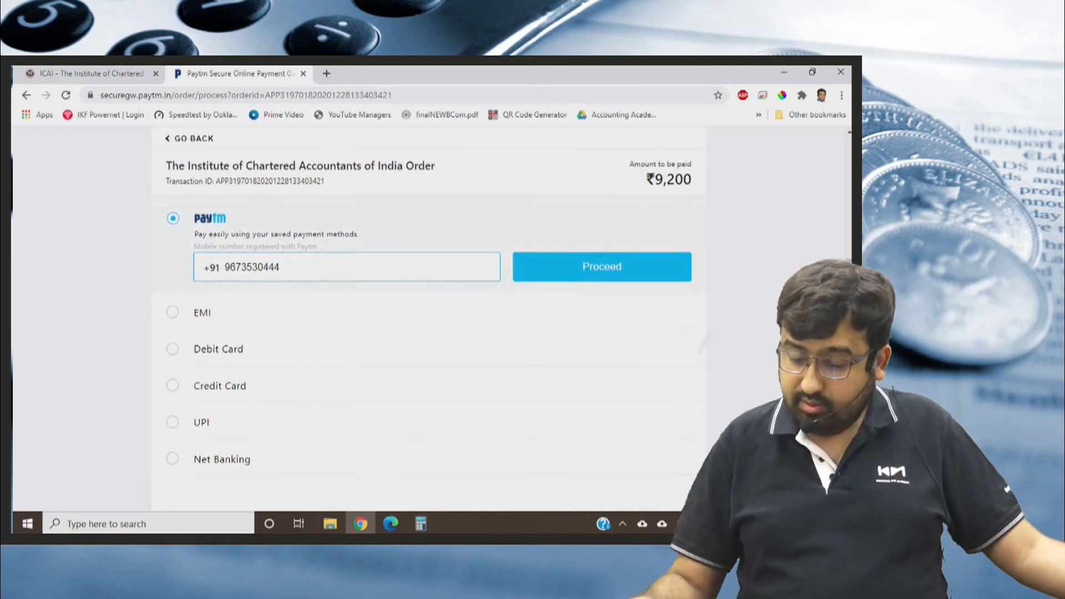
{"action": "left_click", "coordinate": [172, 305]}
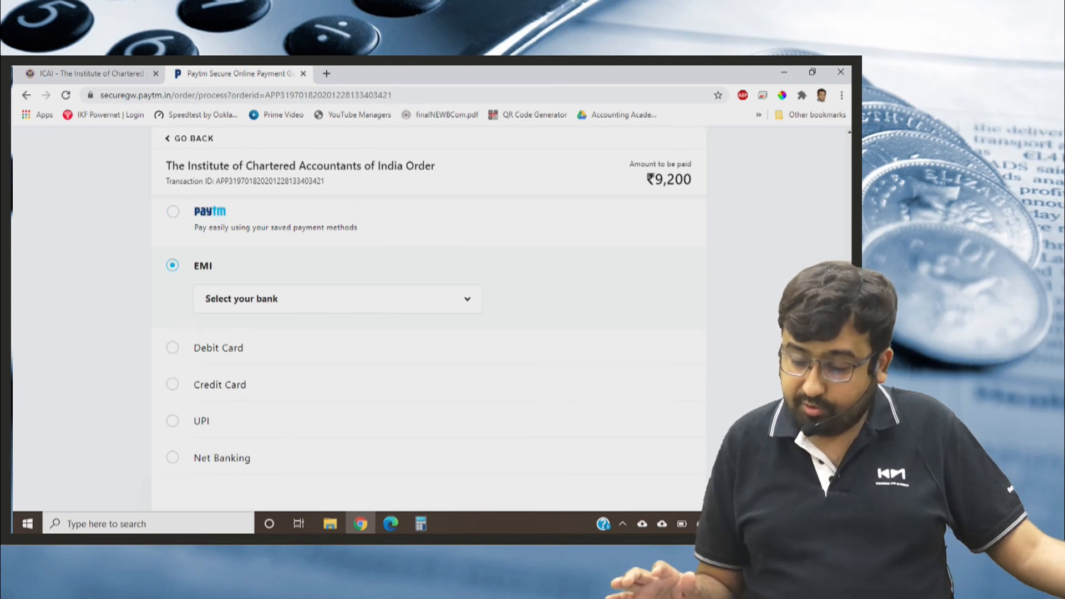
{"action": "left_click", "coordinate": [338, 299]}
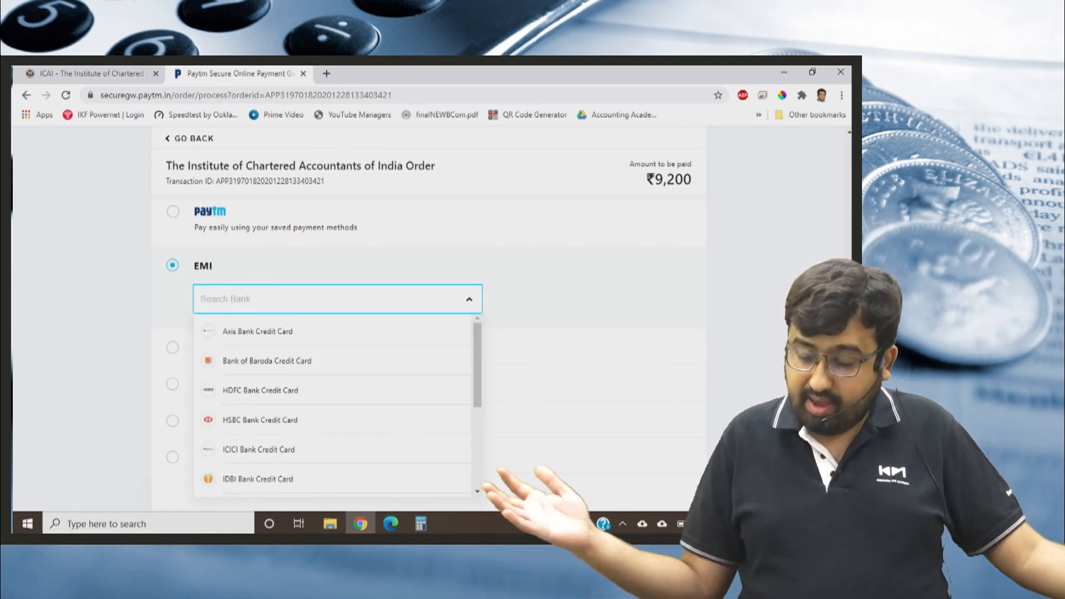
{"action": "scroll", "coordinate": [401, 352], "scroll_direction": "down", "scroll_amount": 1}
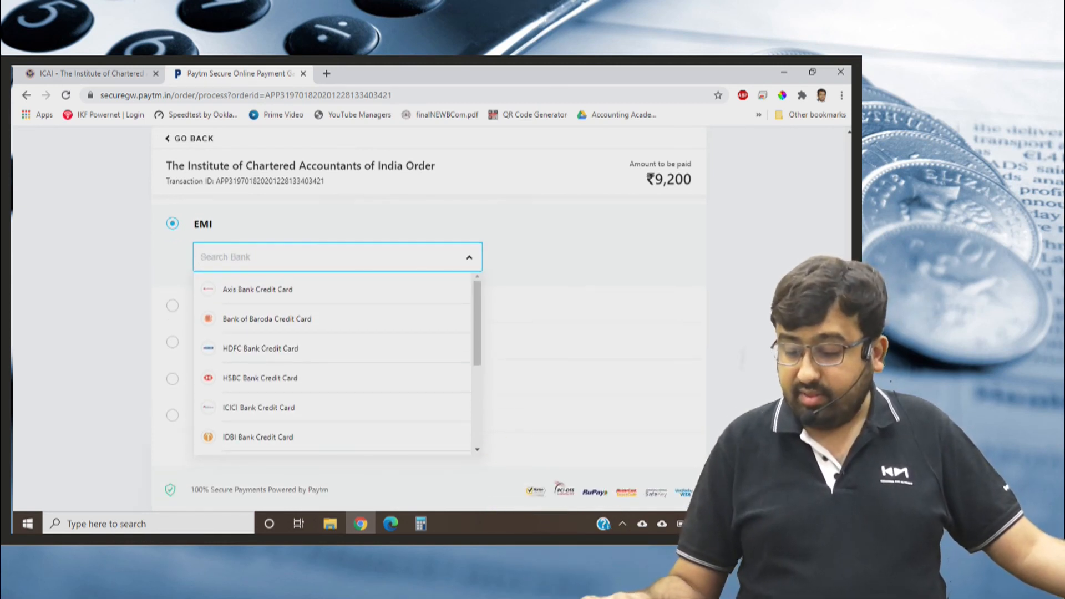
{"action": "left_click", "coordinate": [468, 258]}
Examine the Debit Card, Credit Card, UPI and Net Banking payment options for the course fee.
{"action": "left_click", "coordinate": [172, 306]}
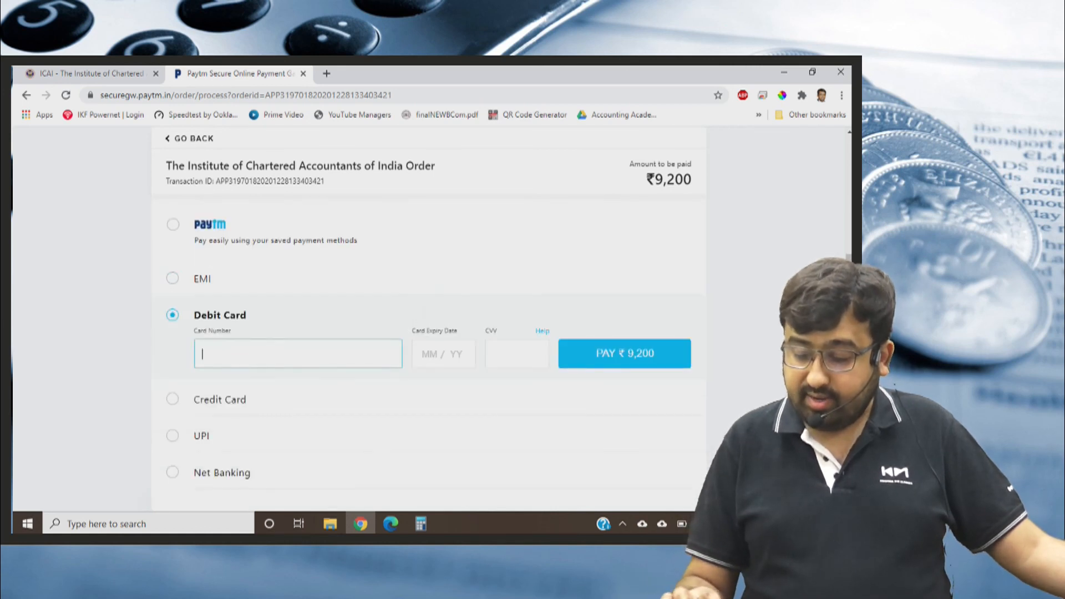
{"action": "left_click", "coordinate": [173, 400]}
{"action": "scroll", "coordinate": [309, 383], "scroll_direction": "down", "scroll_amount": 2}
{"action": "left_click", "coordinate": [309, 380]}
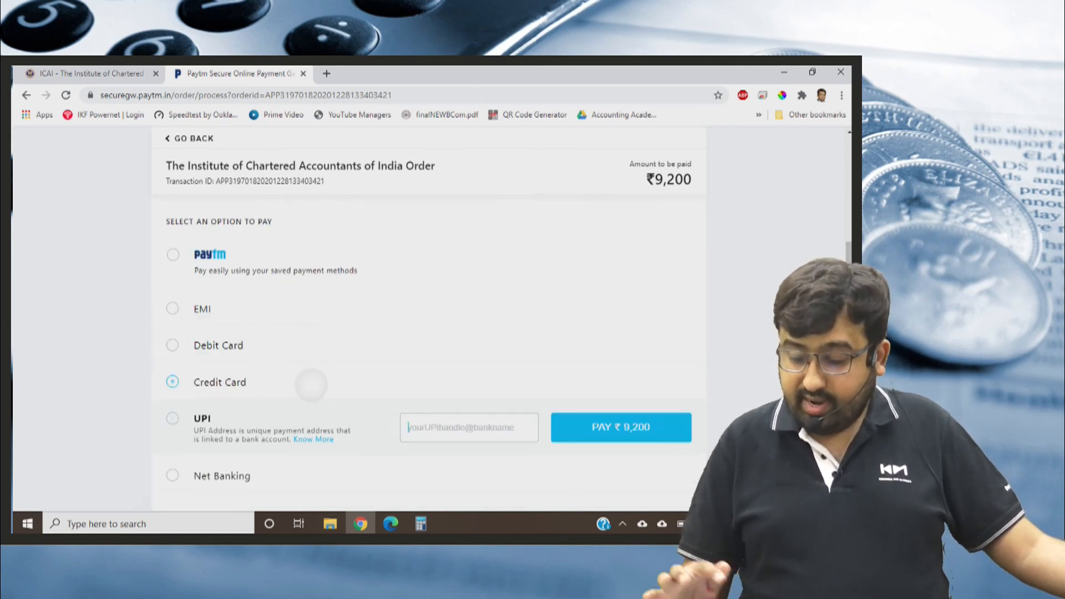
{"action": "scroll", "coordinate": [429, 353], "scroll_direction": "down", "scroll_amount": 1}
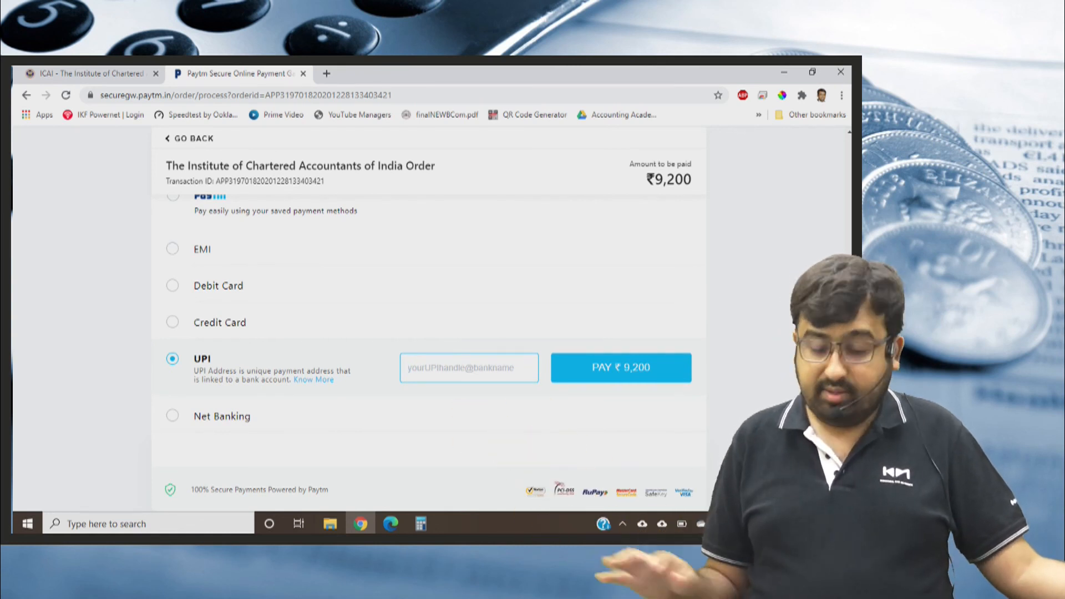
{"action": "left_click", "coordinate": [222, 416]}
{"action": "scroll", "coordinate": [428, 353], "scroll_direction": "down", "scroll_amount": 2}
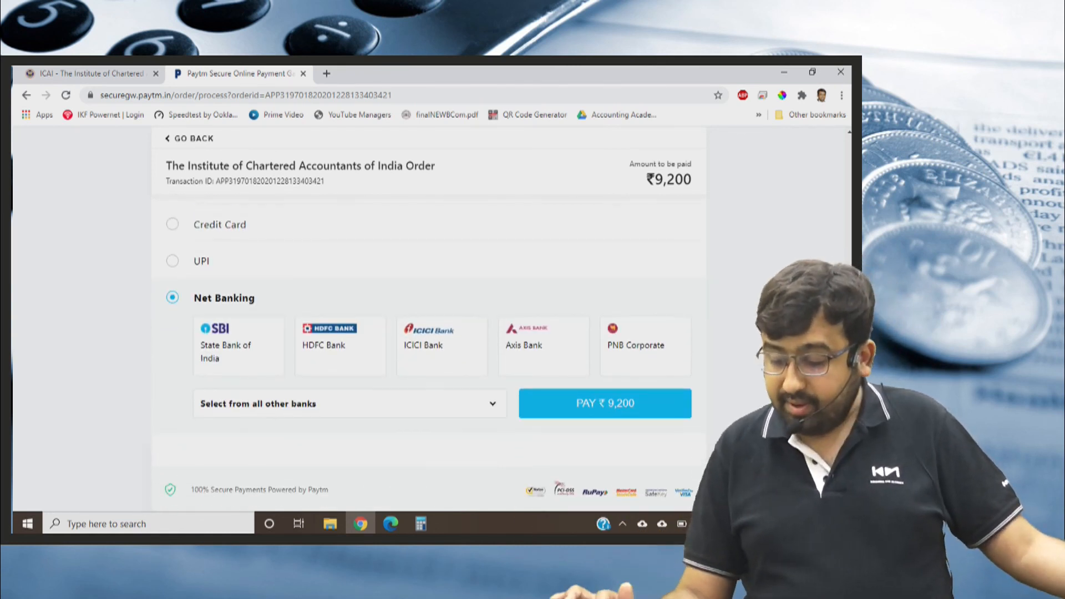
{"action": "scroll", "coordinate": [428, 333], "scroll_direction": "up", "scroll_amount": 5}
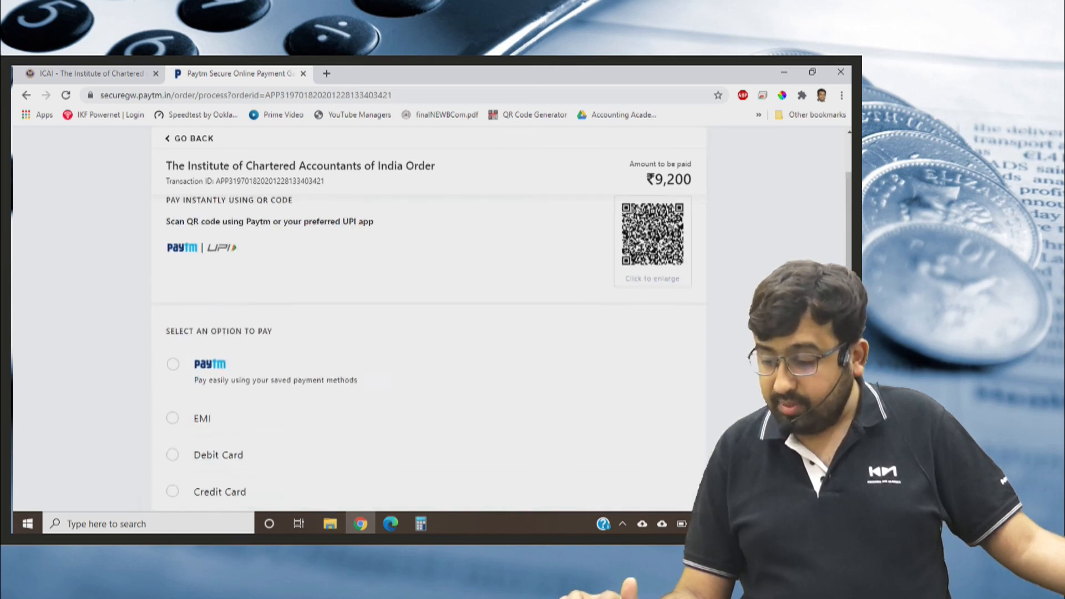